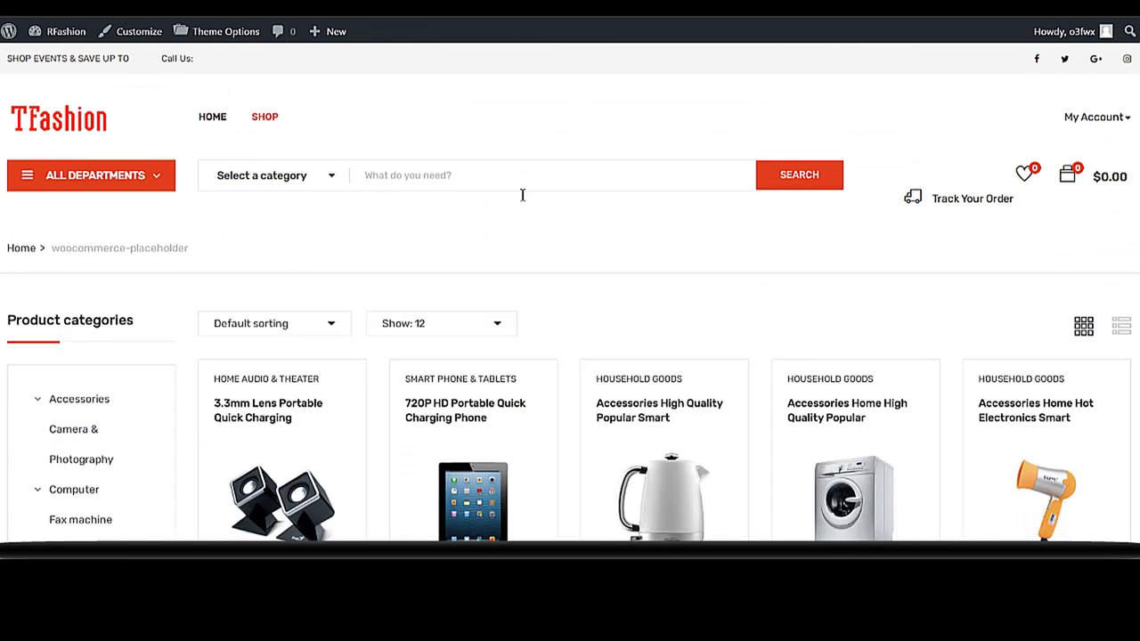
# - Preview the App TV Supply Charger product in Quick View, then close the preview
pyautogui.scroll(-3, 522, 267)
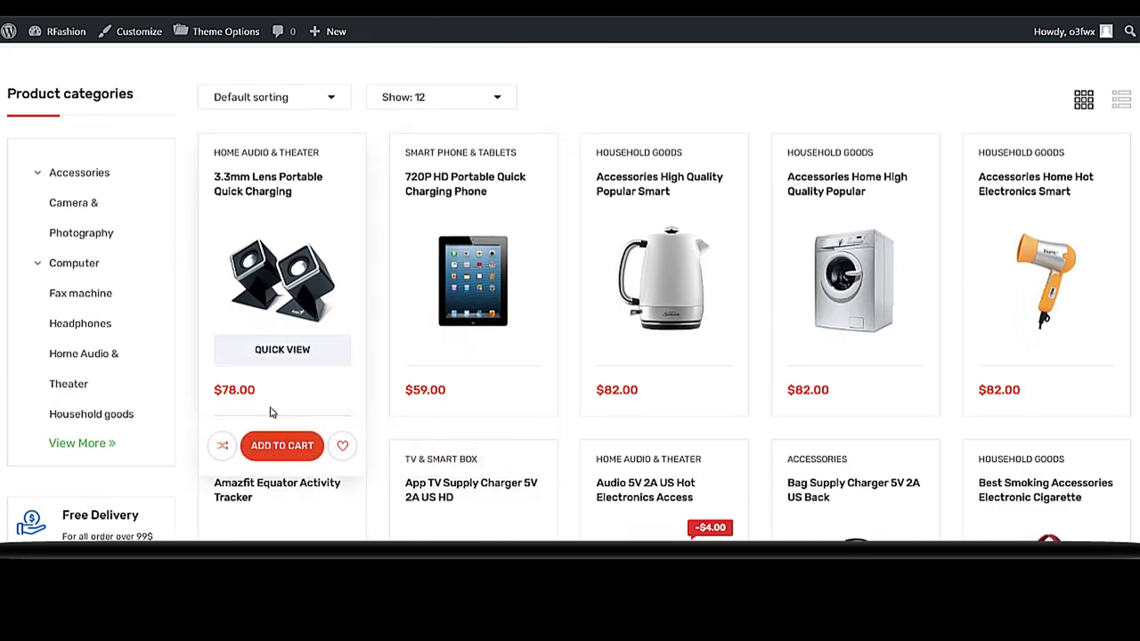
pyautogui.scroll(-2, 282, 446)
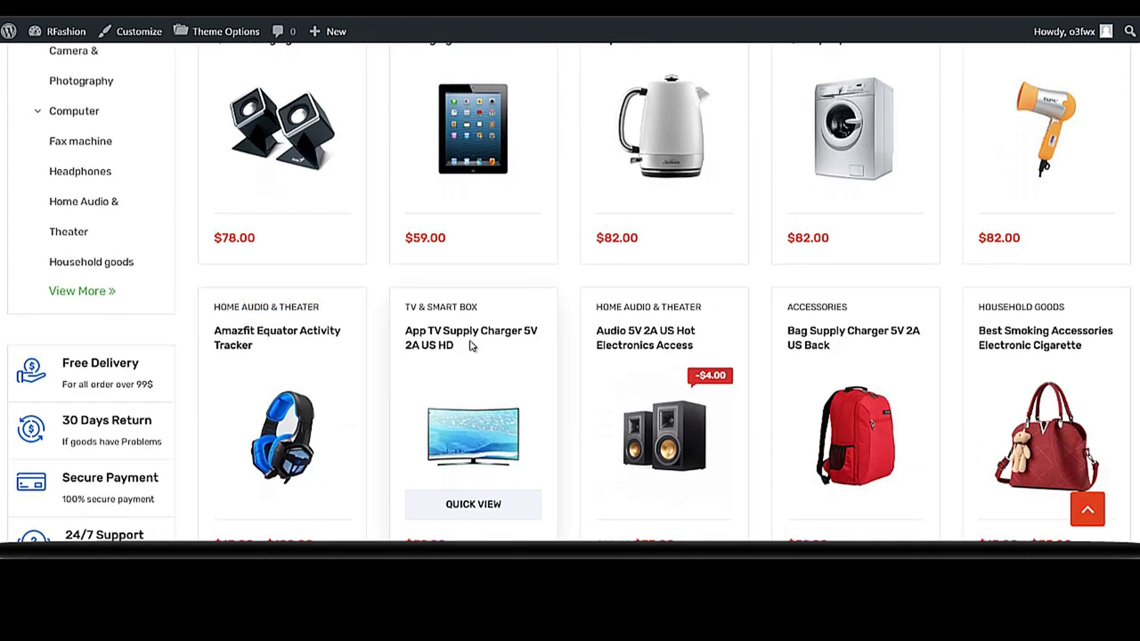
pyautogui.scroll(-2, 472, 349)
pyautogui.click(471, 354)
pyautogui.moveTo(1047, 51)
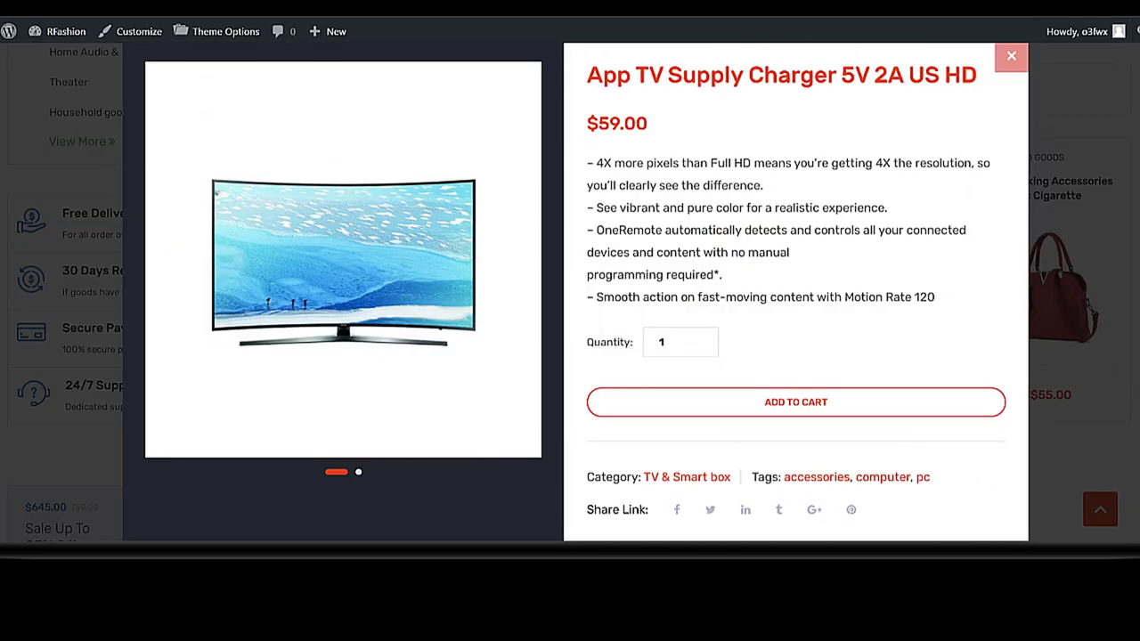
pyautogui.click(1011, 56)
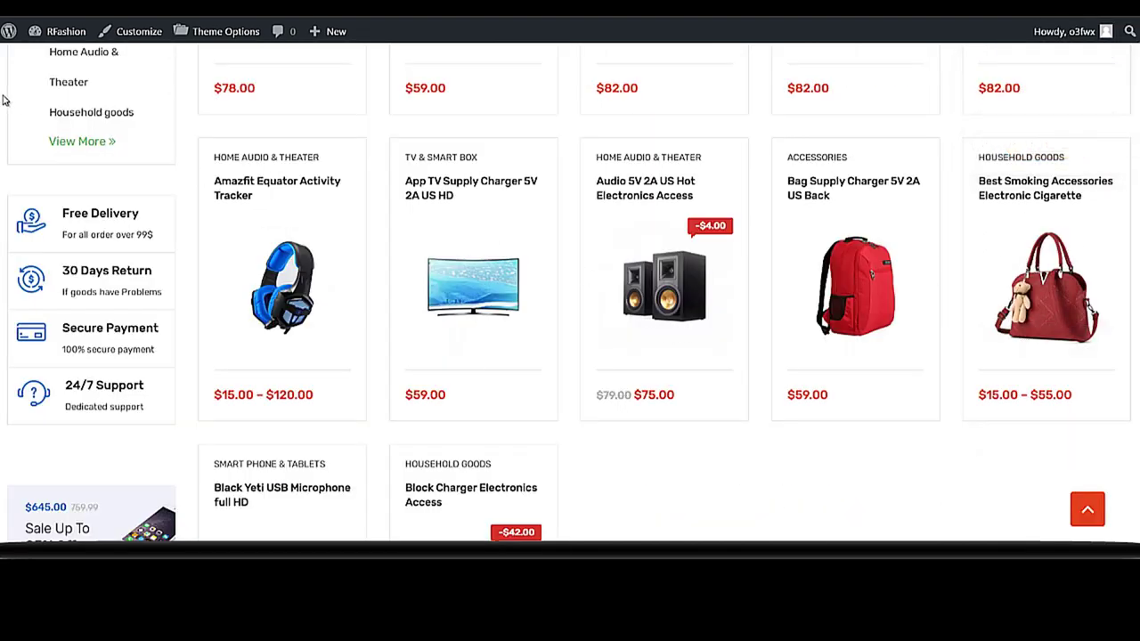
pyautogui.scroll(-2, 394, 338)
pyautogui.scroll(8, 402, 323)
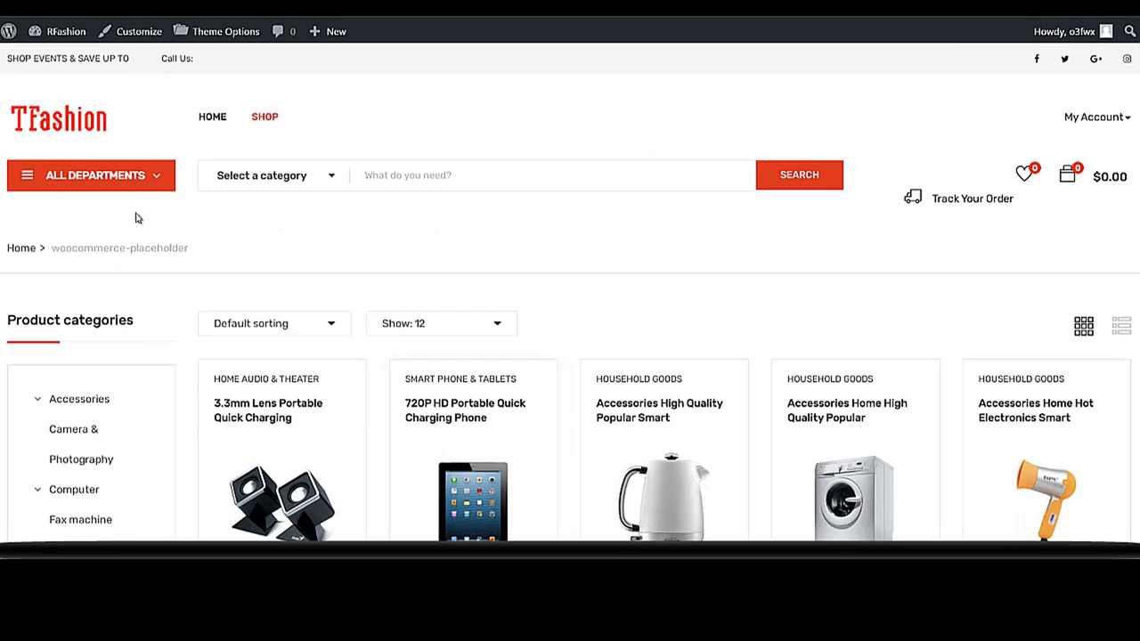
# - Scroll through the store's home page and return to its top
pyautogui.click(62, 112)
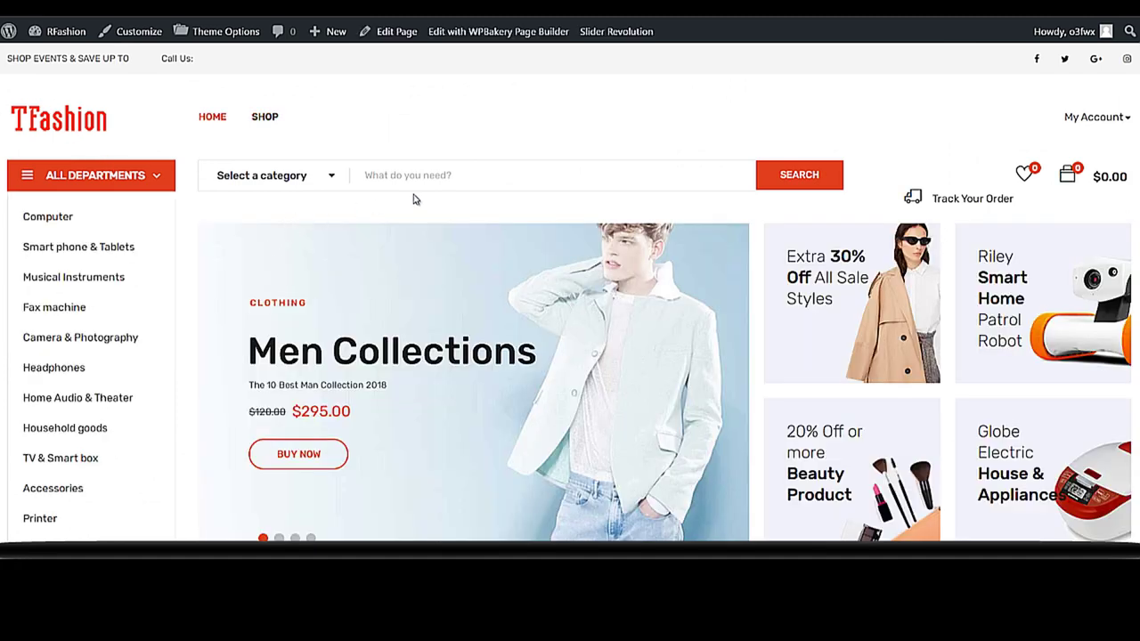
pyautogui.scroll(-5, 462, 176)
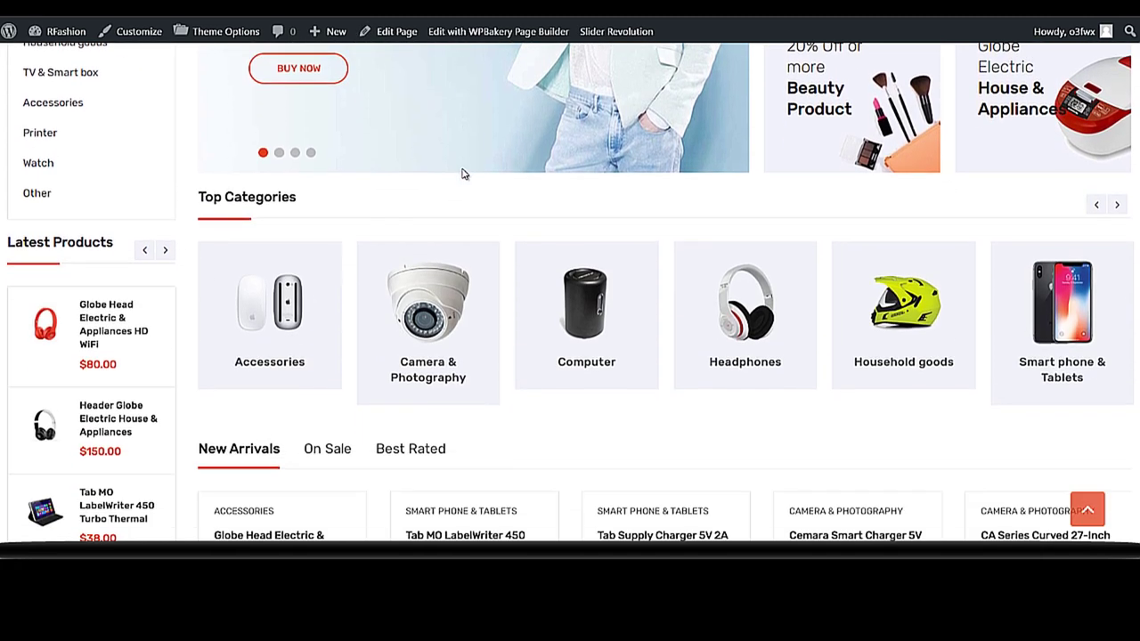
pyautogui.scroll(-7, 462, 174)
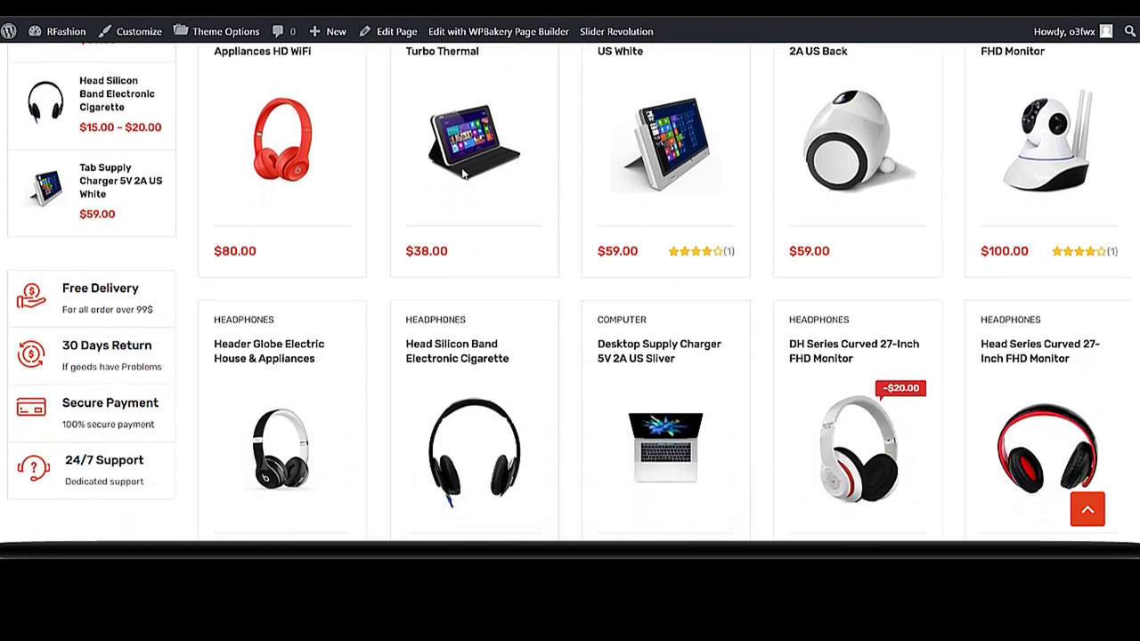
pyautogui.scroll(-8, 468, 169)
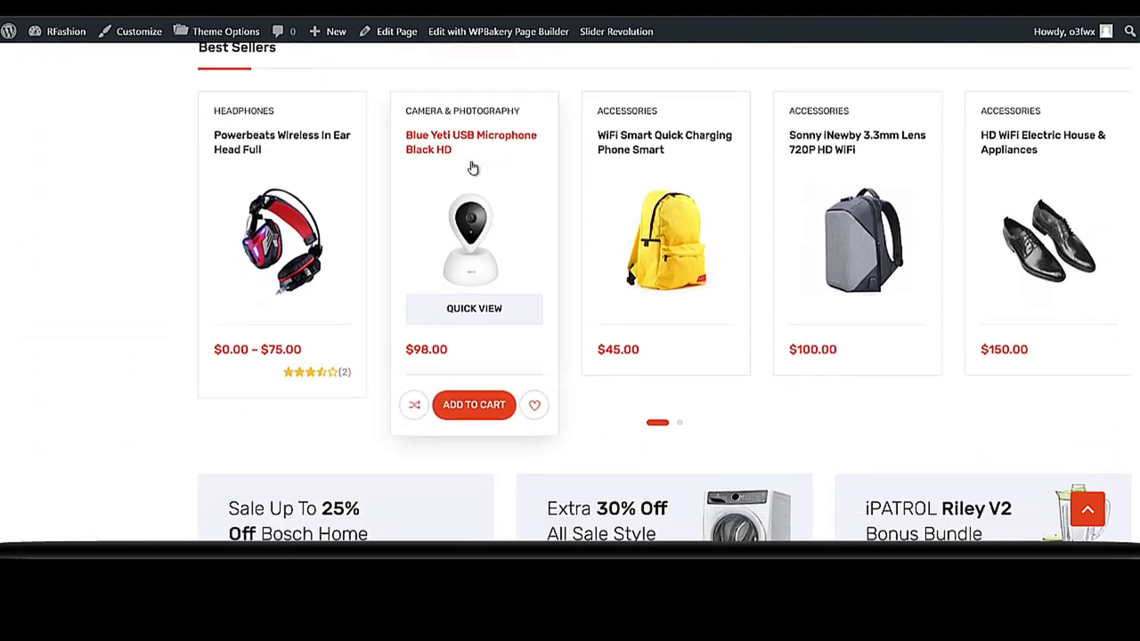
pyautogui.scroll(-8, 472, 166)
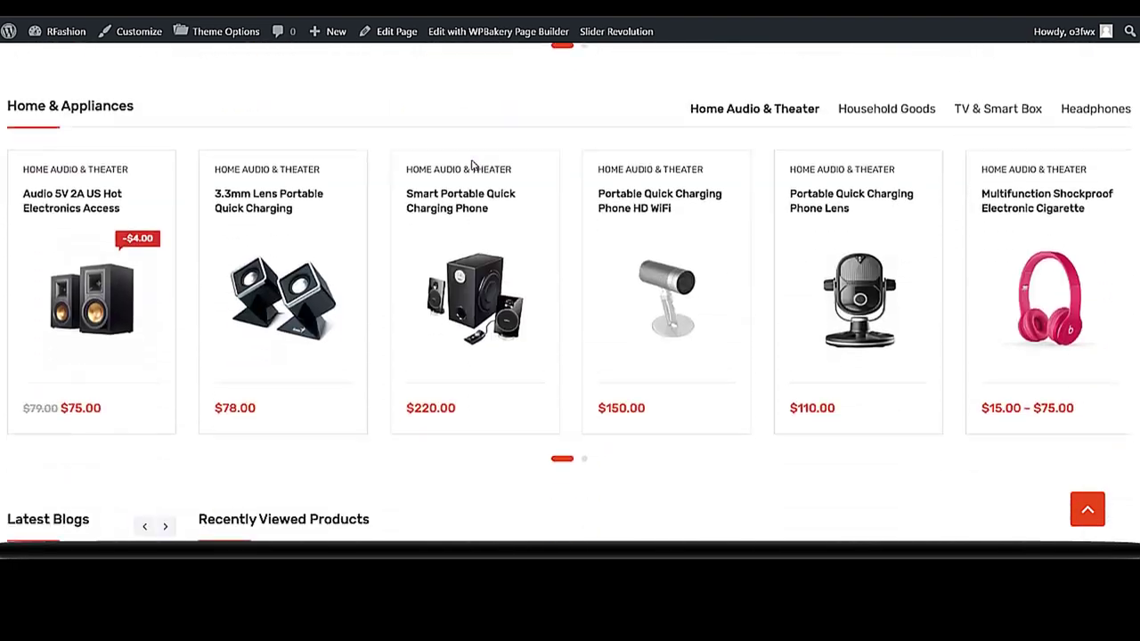
pyautogui.scroll(-7, 474, 165)
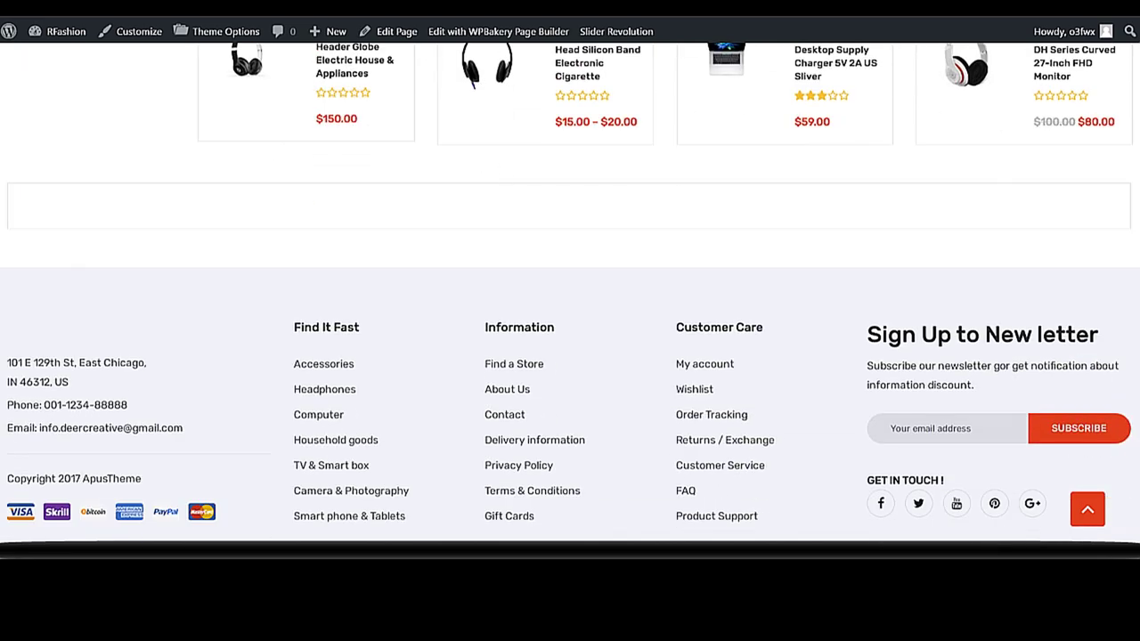
pyautogui.press('Home')
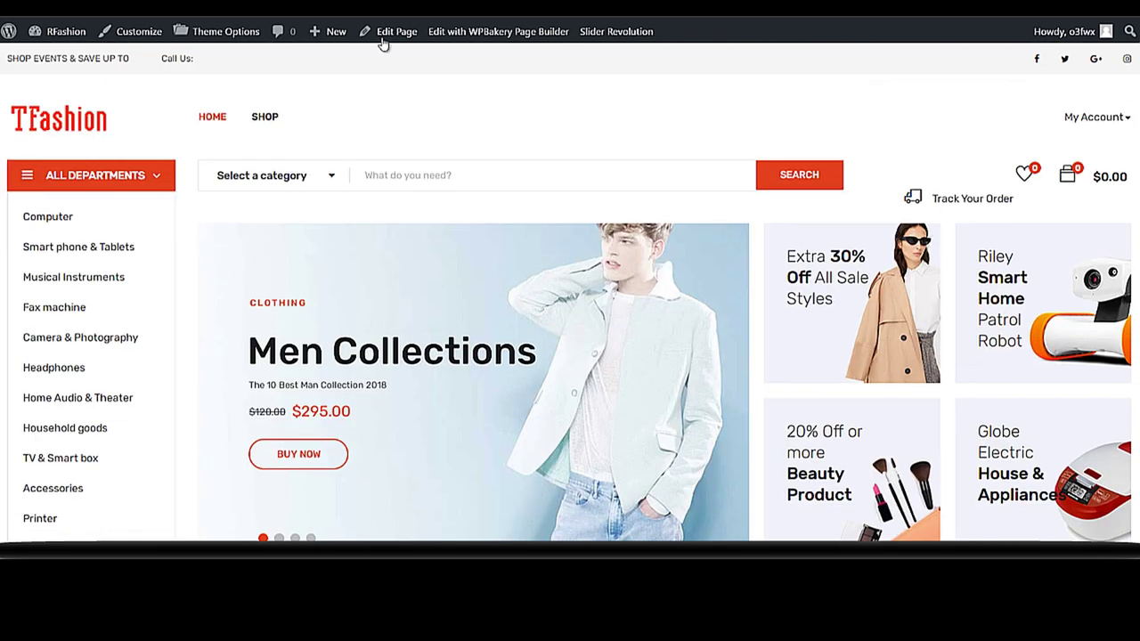
# - Filter the shop listing to the Computer product category
pyautogui.click(265, 118)
pyautogui.scroll(-2, 564, 226)
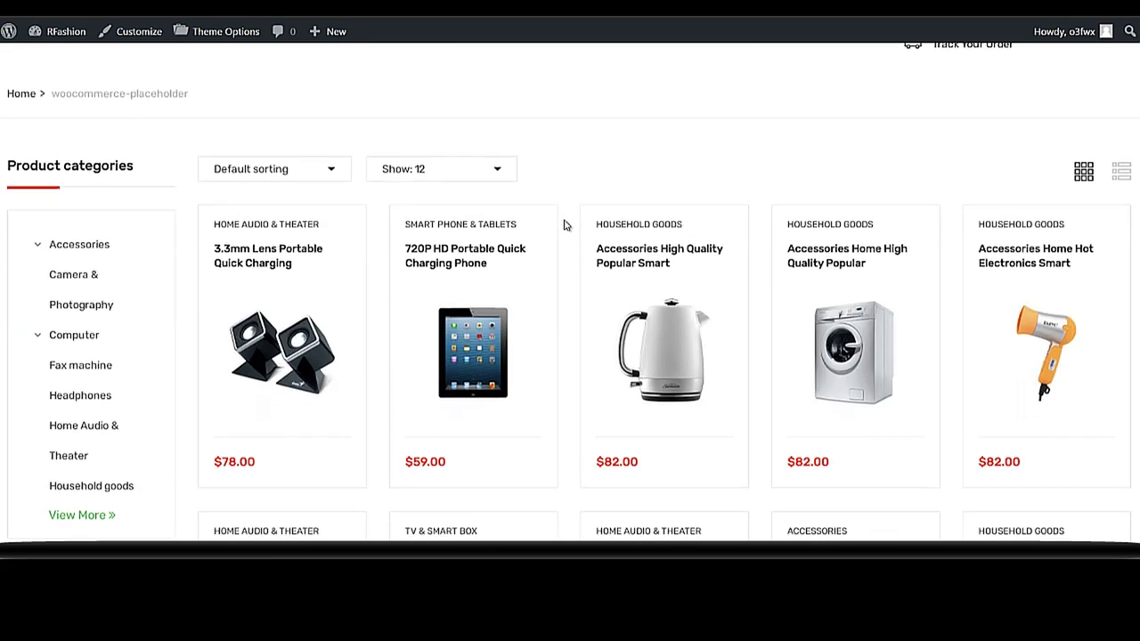
pyautogui.scroll(-1, 563, 225)
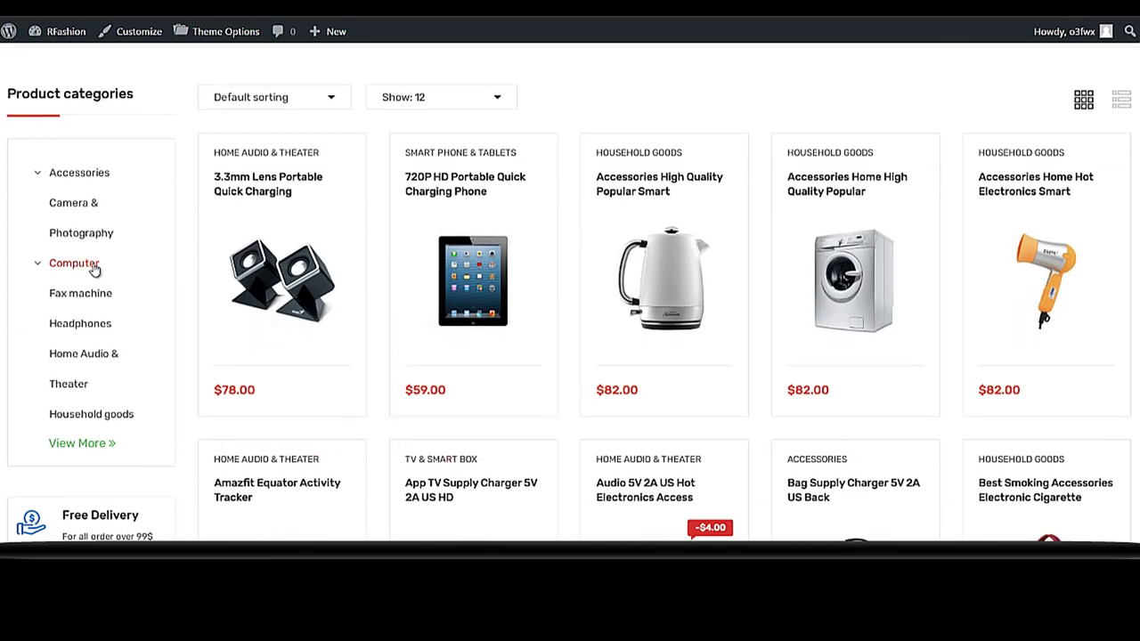
pyautogui.click(94, 269)
pyautogui.scroll(-2, 267, 303)
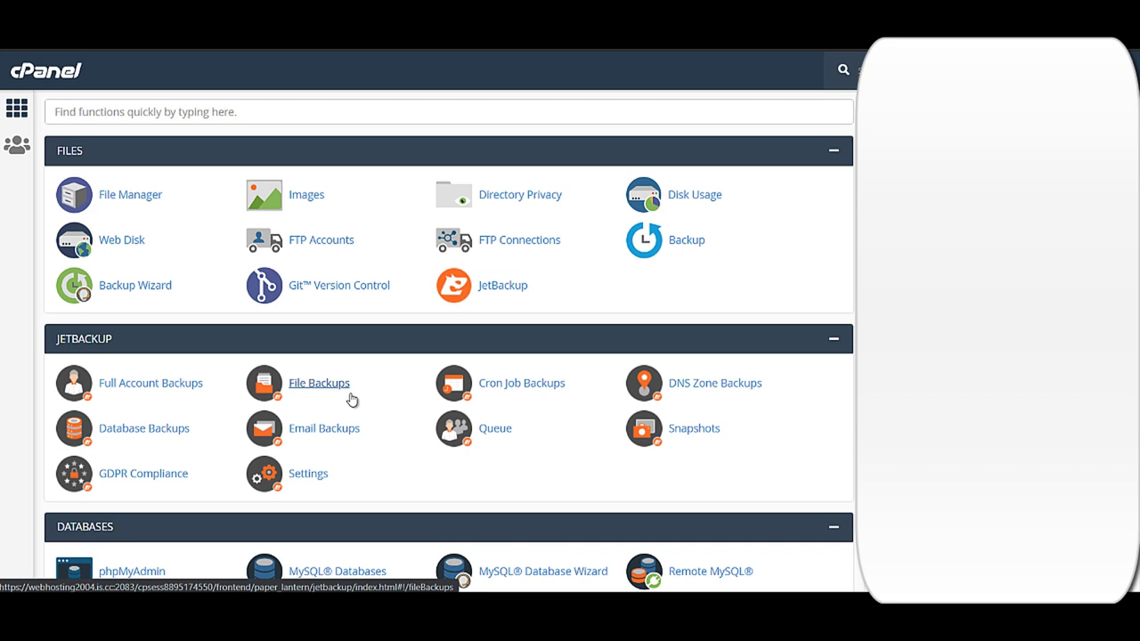
# - Under Domains > Subdomains, keep alex-bashy.com as parent and create r-fashion
pyautogui.scroll(-3, 827, 543)
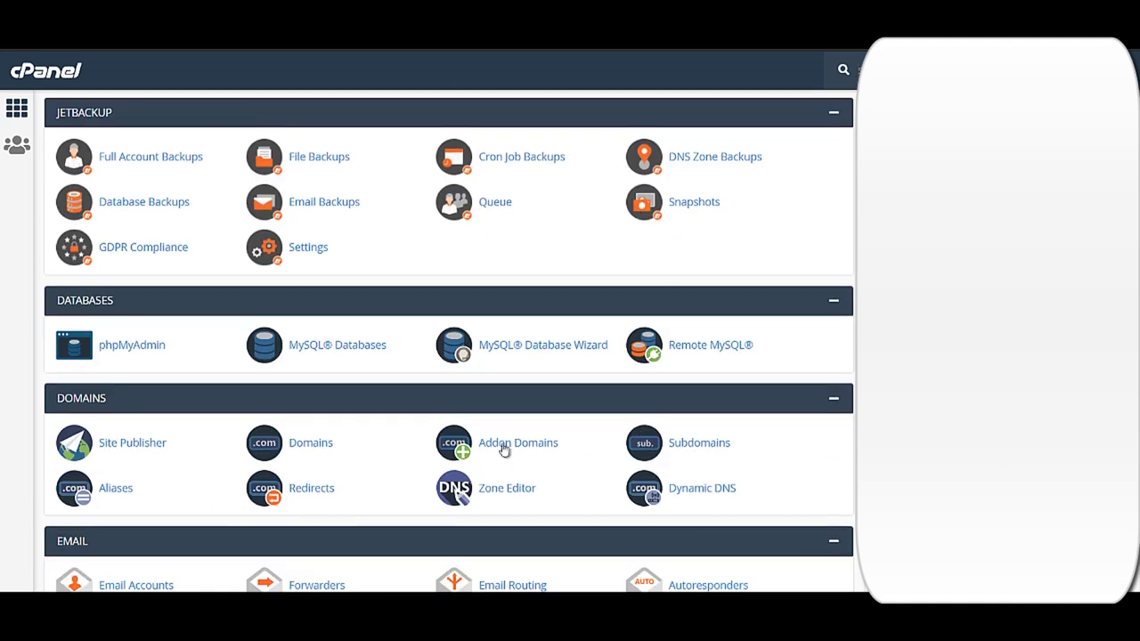
pyautogui.click(680, 453)
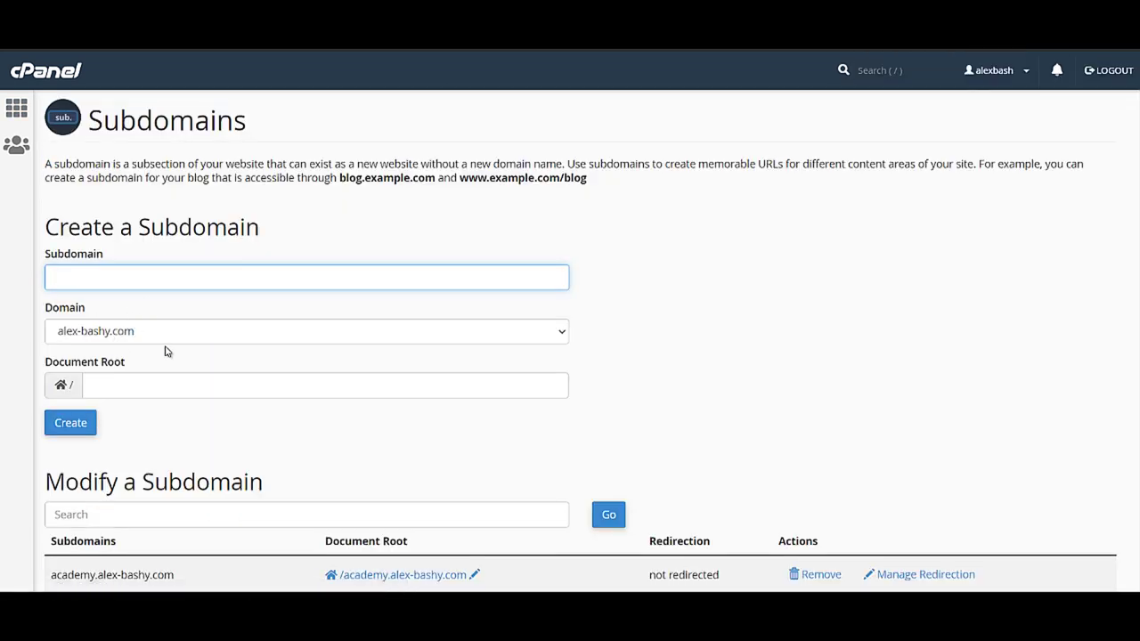
pyautogui.click(168, 338)
pyautogui.click(168, 339)
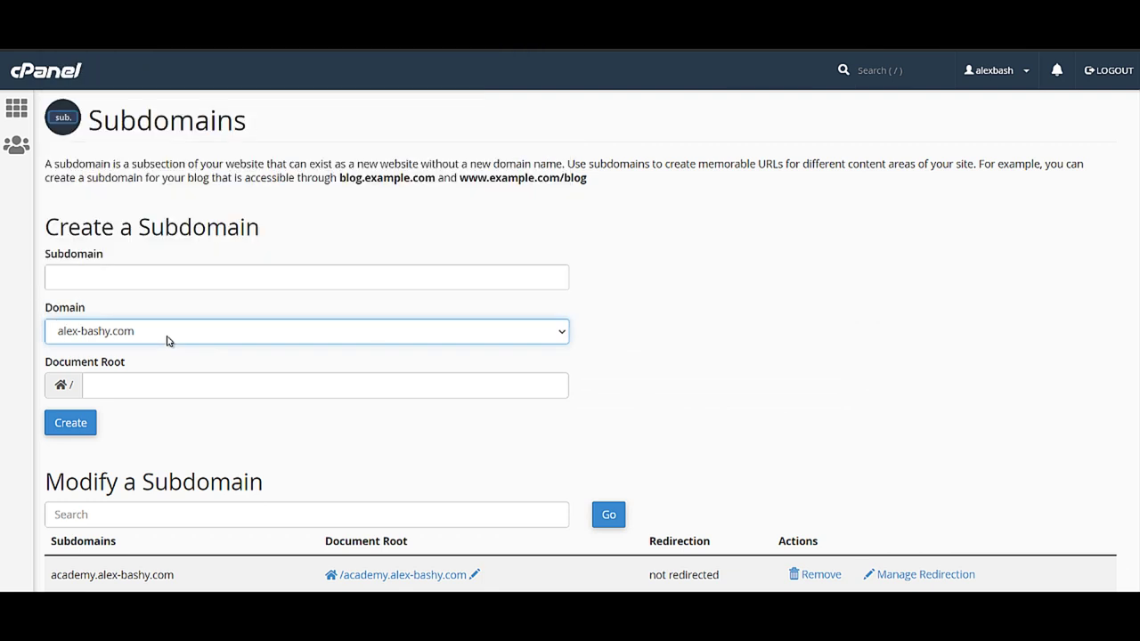
pyautogui.click(158, 326)
pyautogui.scroll(-1, 204, 260)
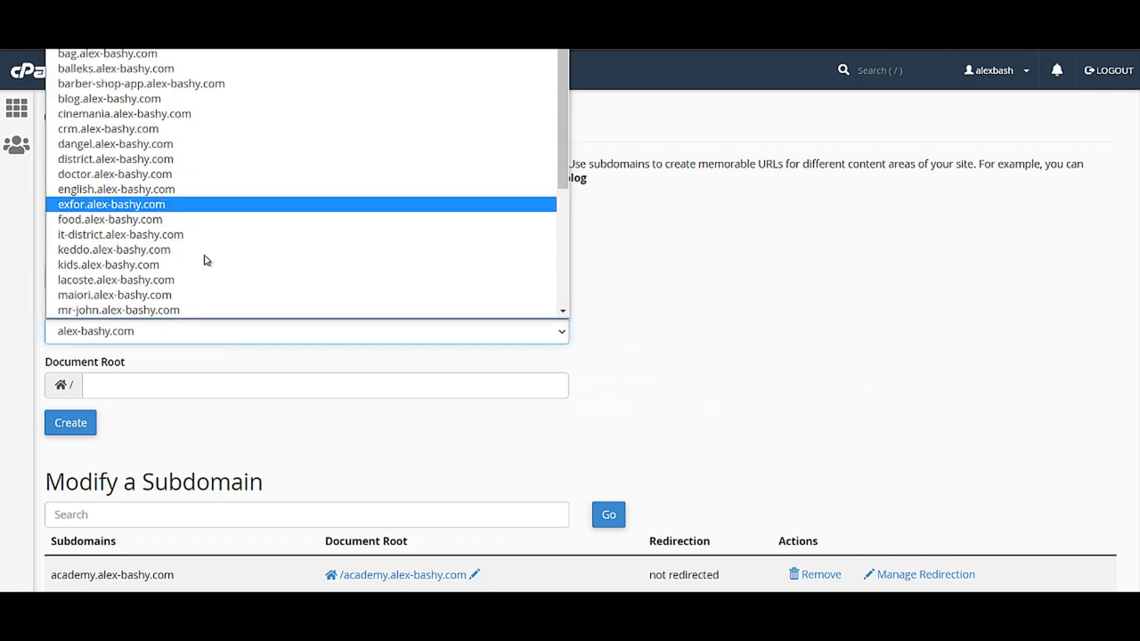
pyautogui.click(882, 294)
pyautogui.click(169, 277)
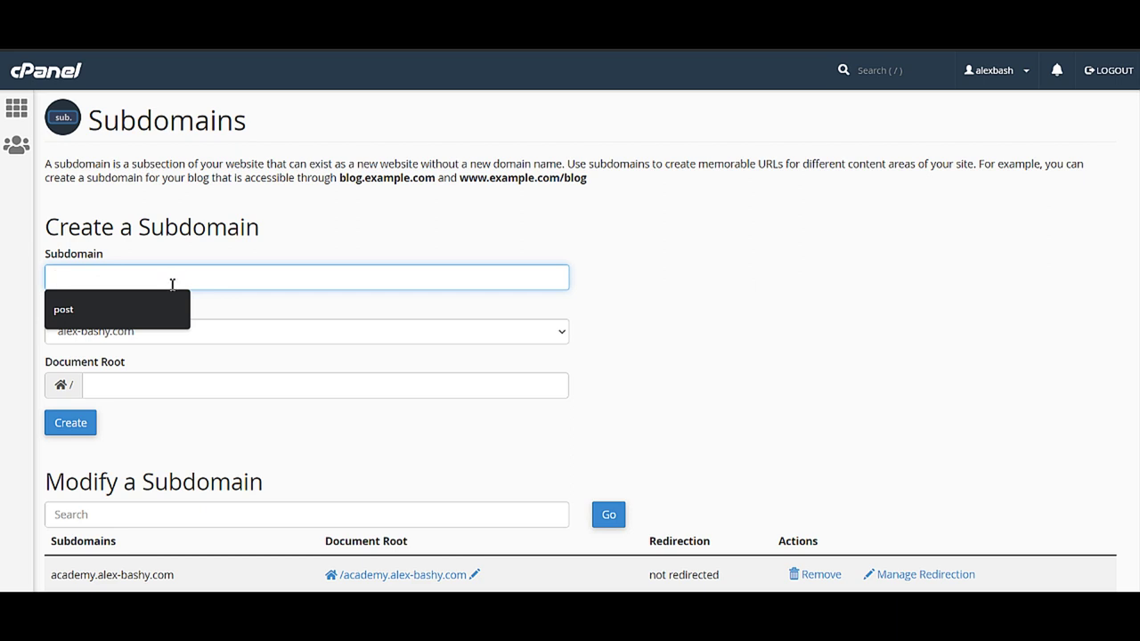
pyautogui.write('k')
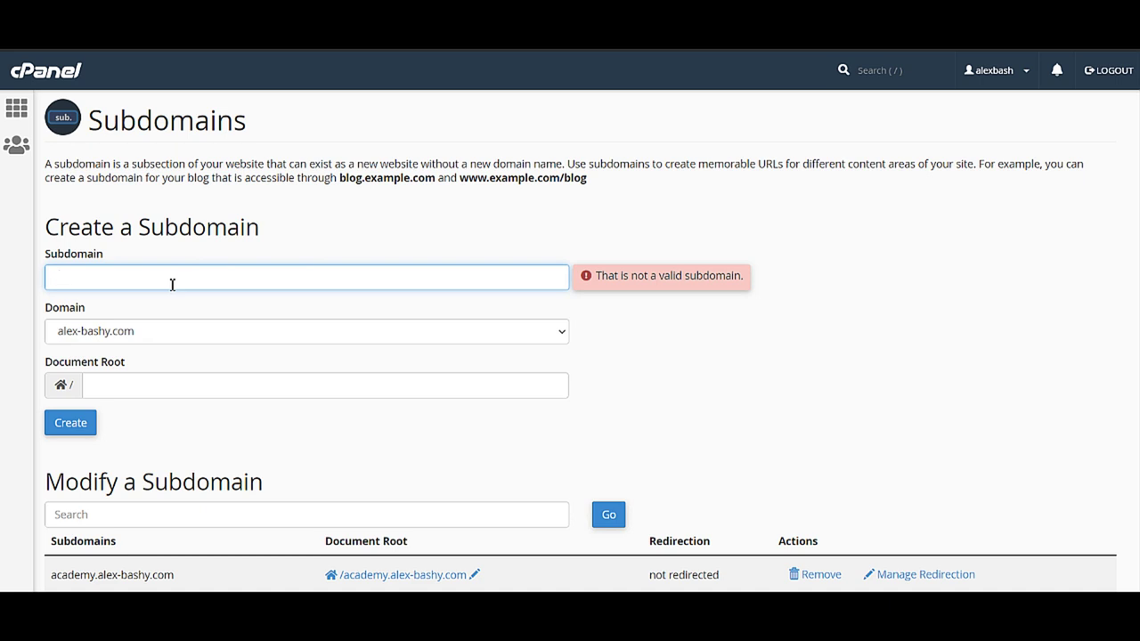
pyautogui.write('r-fas')
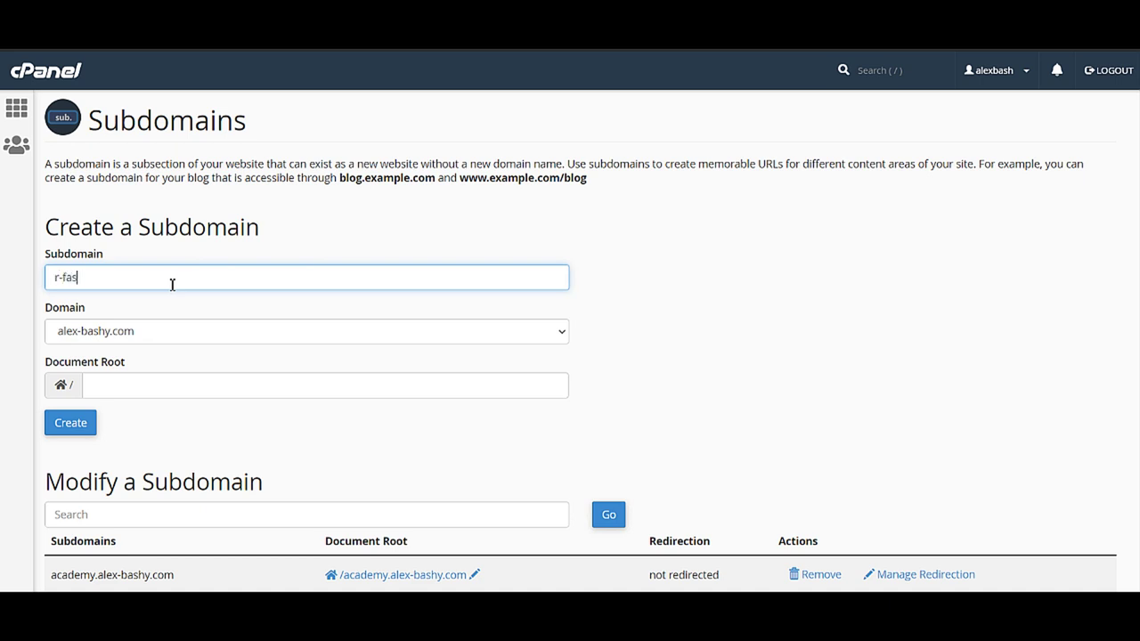
pyautogui.write('hion')
pyautogui.click(56, 428)
# - Go back to the cPanel home and open Softaculous's WordPress installation form
pyautogui.click(15, 110)
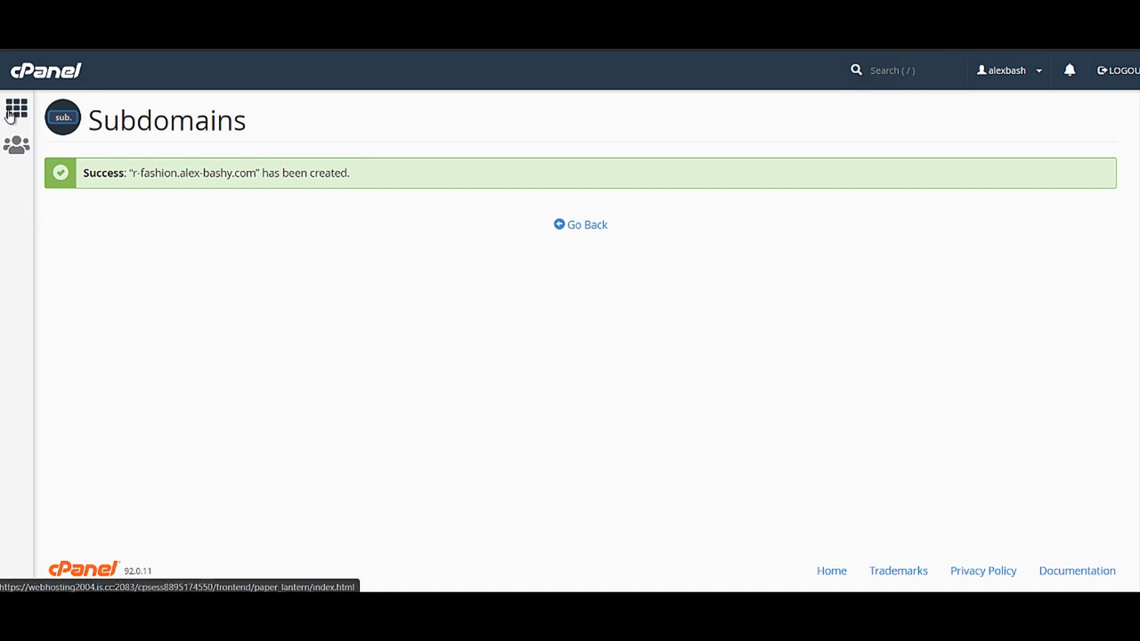
pyautogui.scroll(-20, 237, 339)
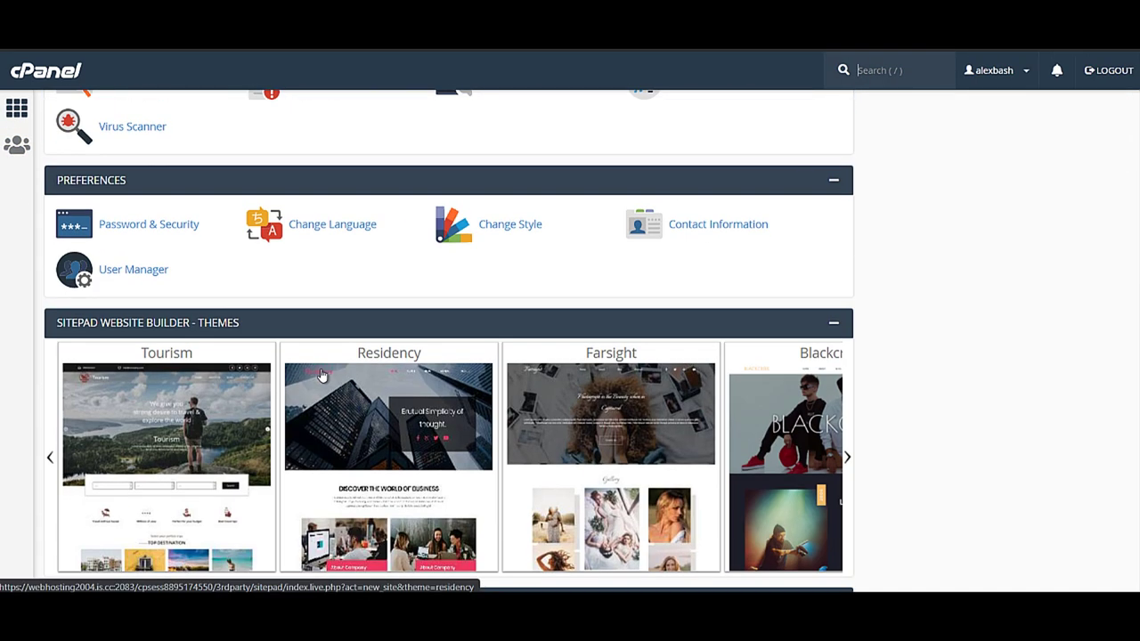
pyautogui.scroll(3, 300, 371)
pyautogui.scroll(5, 295, 366)
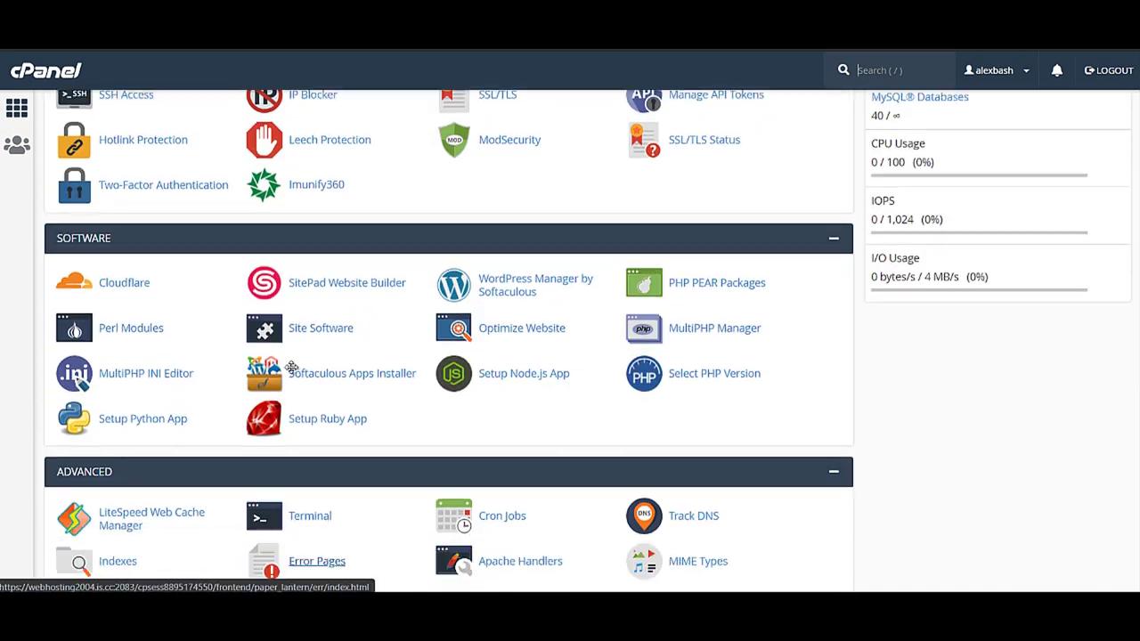
pyautogui.scroll(-10, 259, 365)
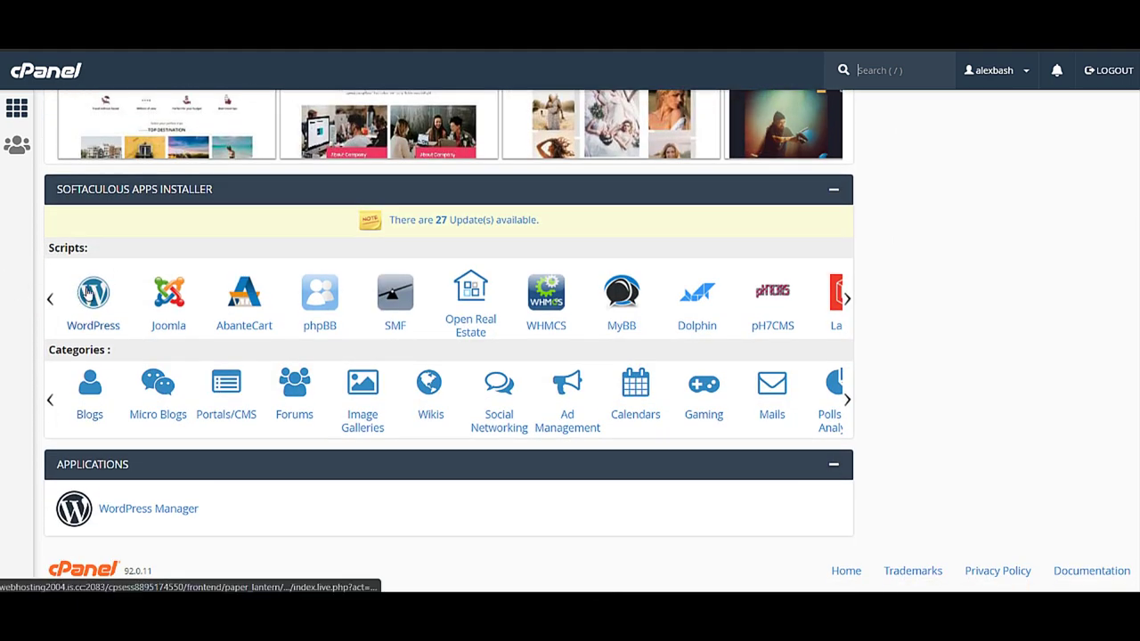
pyautogui.click(93, 292)
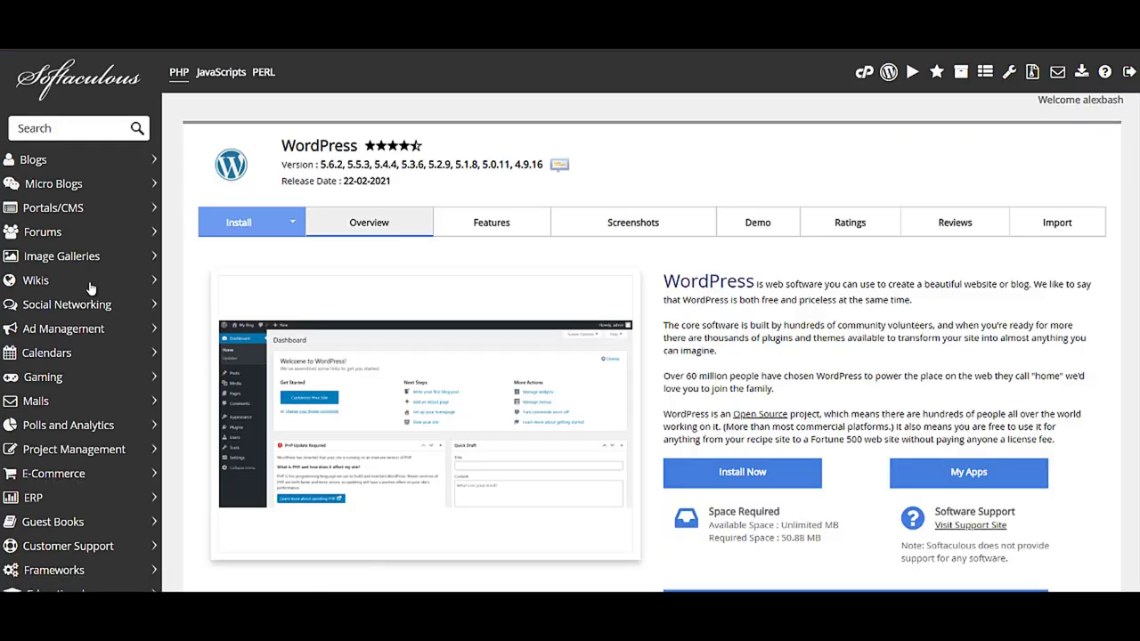
pyautogui.scroll(-8, 383, 469)
pyautogui.scroll(4, 377, 441)
pyautogui.scroll(5, 378, 442)
pyautogui.click(269, 224)
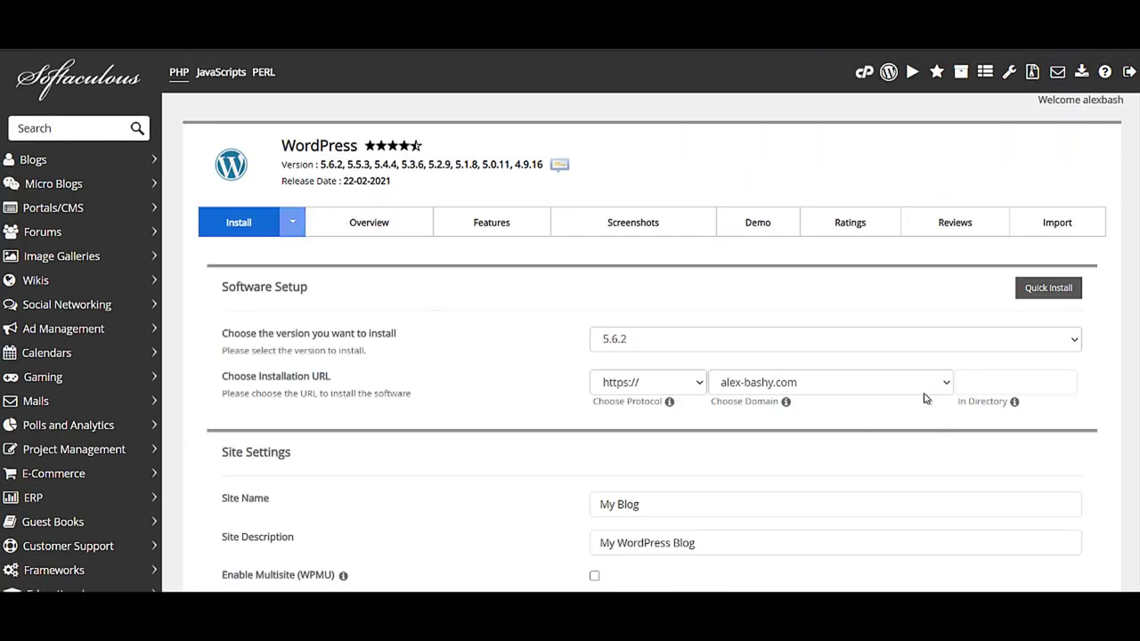
# - Choose r-fashion.alex-bashy.com as the install domain
pyautogui.click(890, 382)
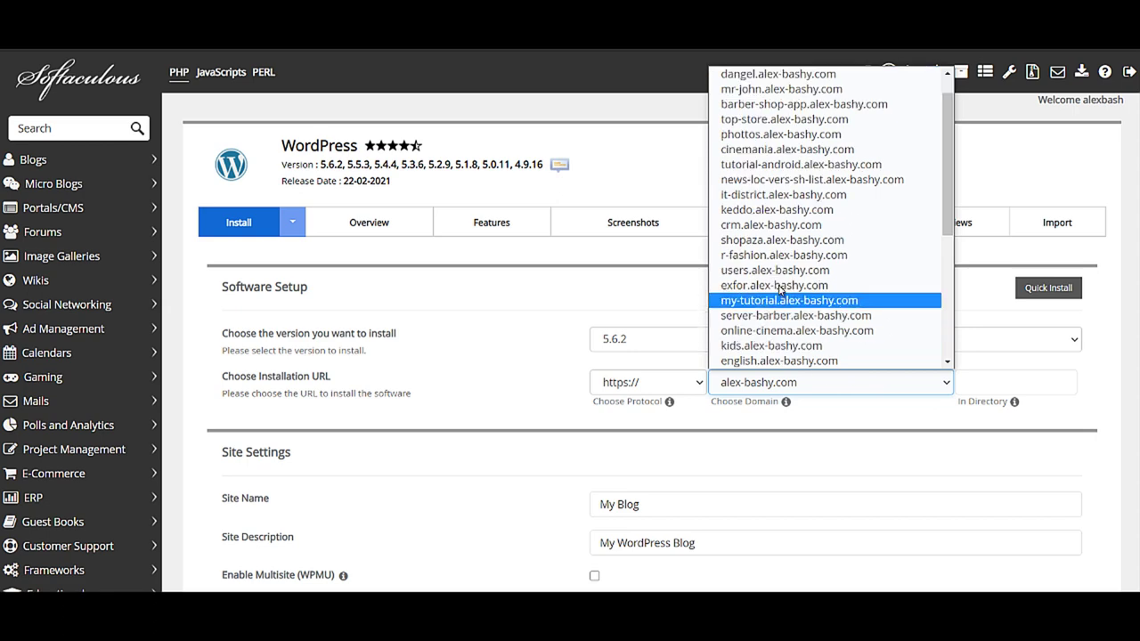
pyautogui.click(783, 256)
pyautogui.click(651, 341)
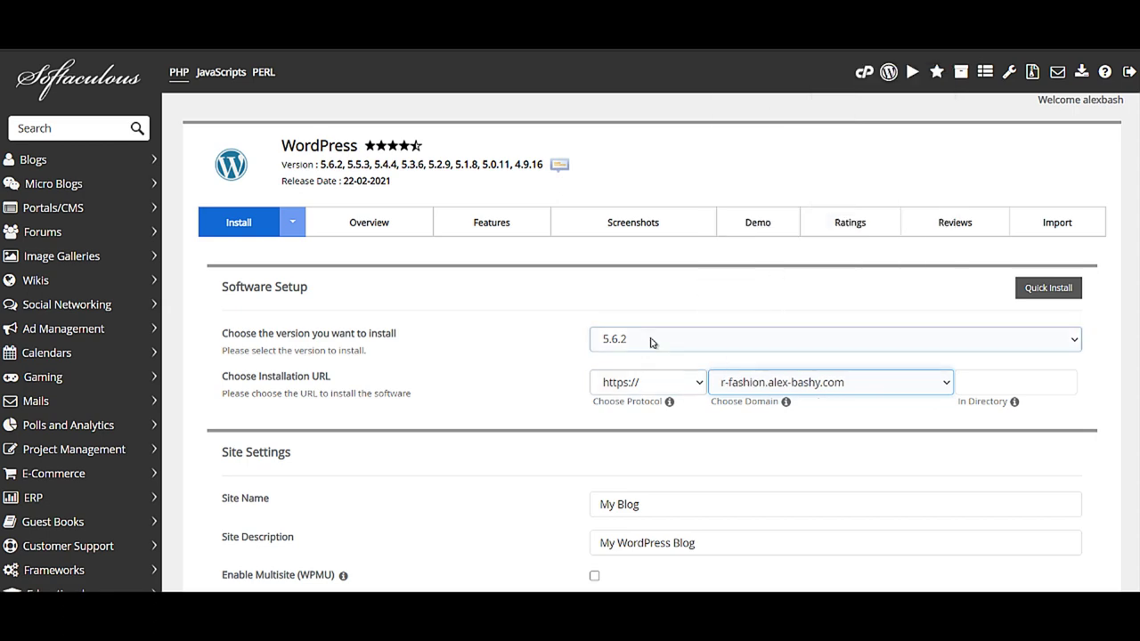
pyautogui.scroll(-3, 888, 400)
pyautogui.scroll(2, 971, 289)
pyautogui.click(976, 306)
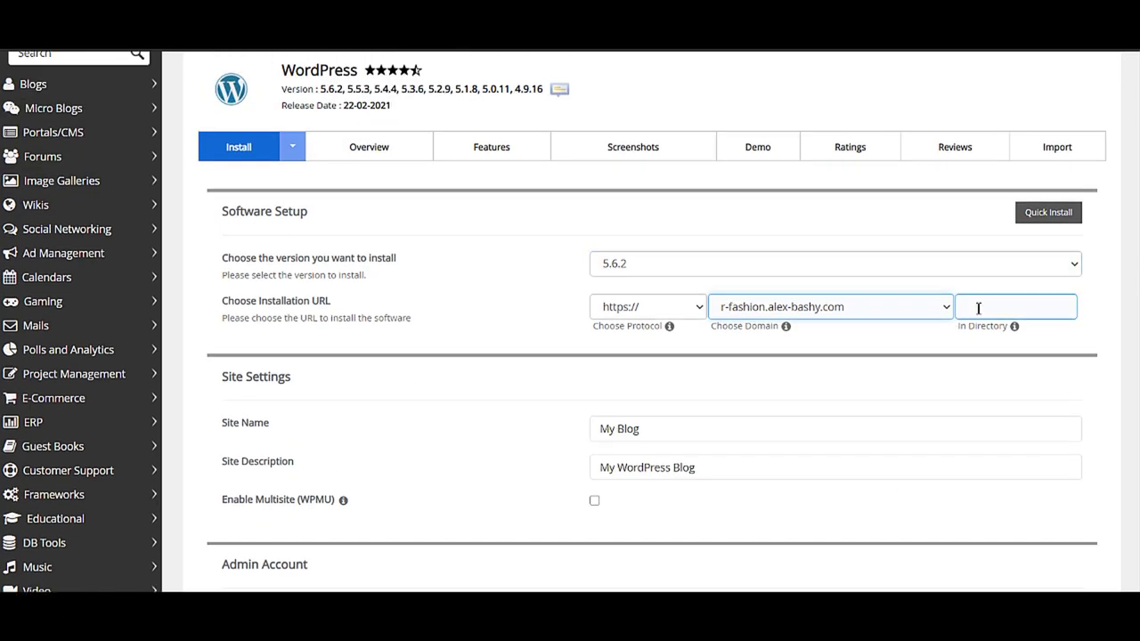
# - Replace the site name with R-Fashion and select the default admin username
pyautogui.click(692, 431)
pyautogui.click(813, 384)
pyautogui.click(672, 469)
pyautogui.click(652, 441)
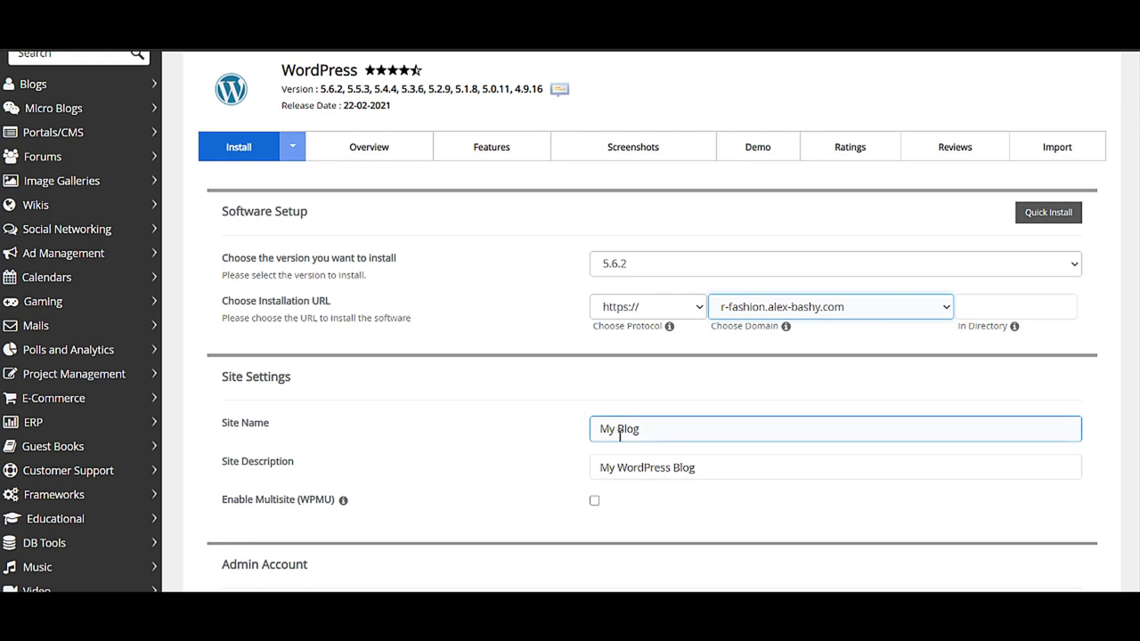
pyautogui.hotkey('ctrl', 'a')
pyautogui.write('R-Fash')
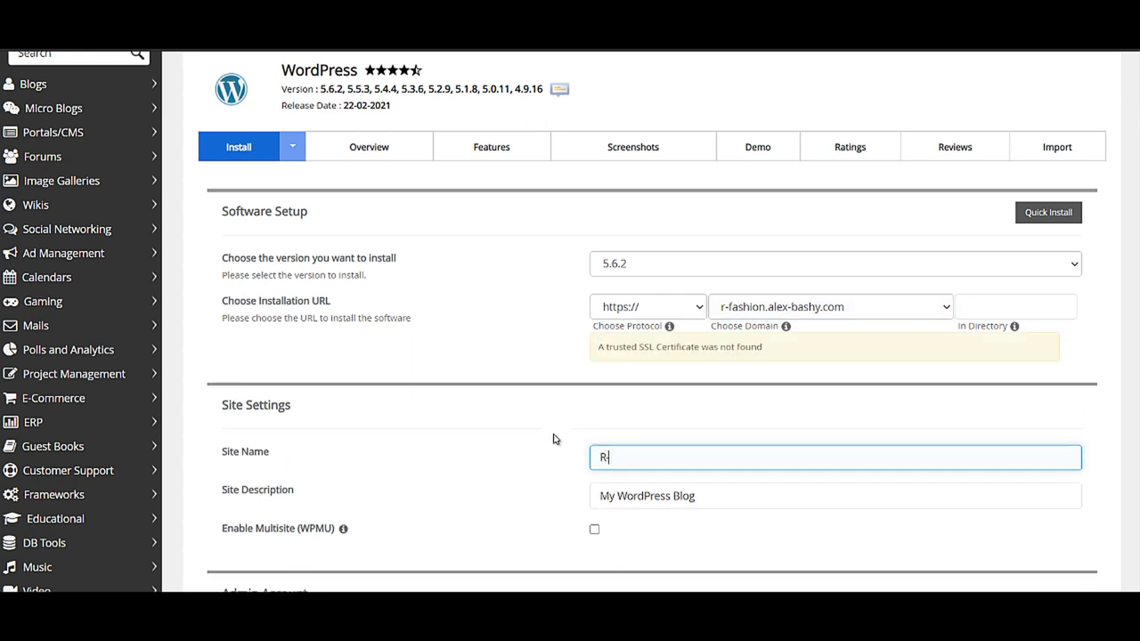
pyautogui.write('ion')
pyautogui.click(710, 491)
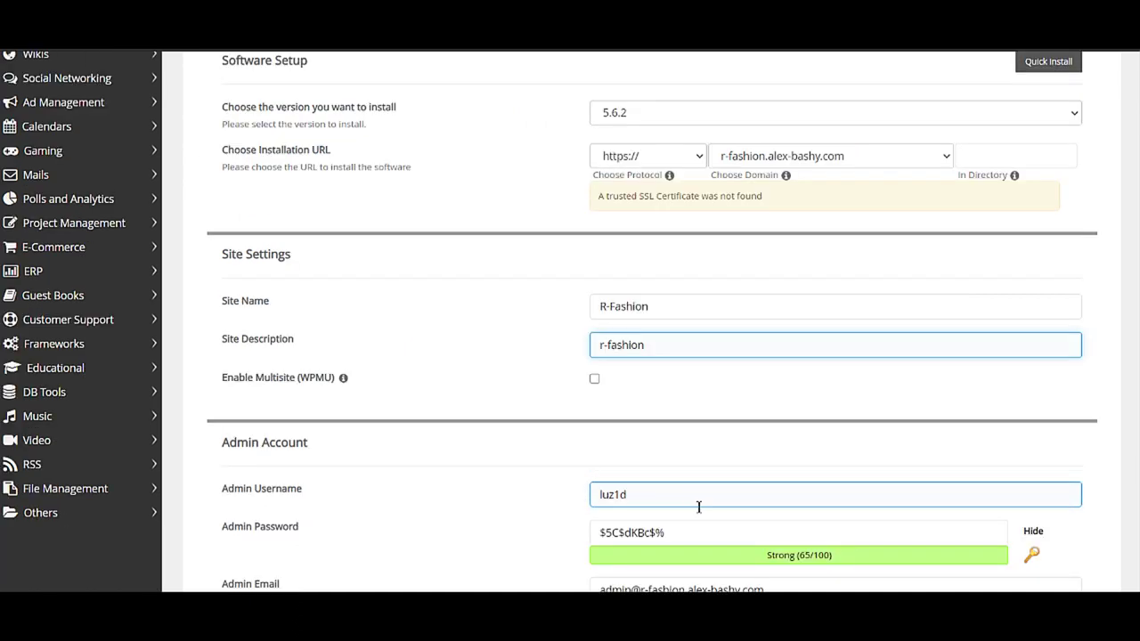
pyautogui.moveTo(664, 501); pyautogui.dragTo(519, 491)
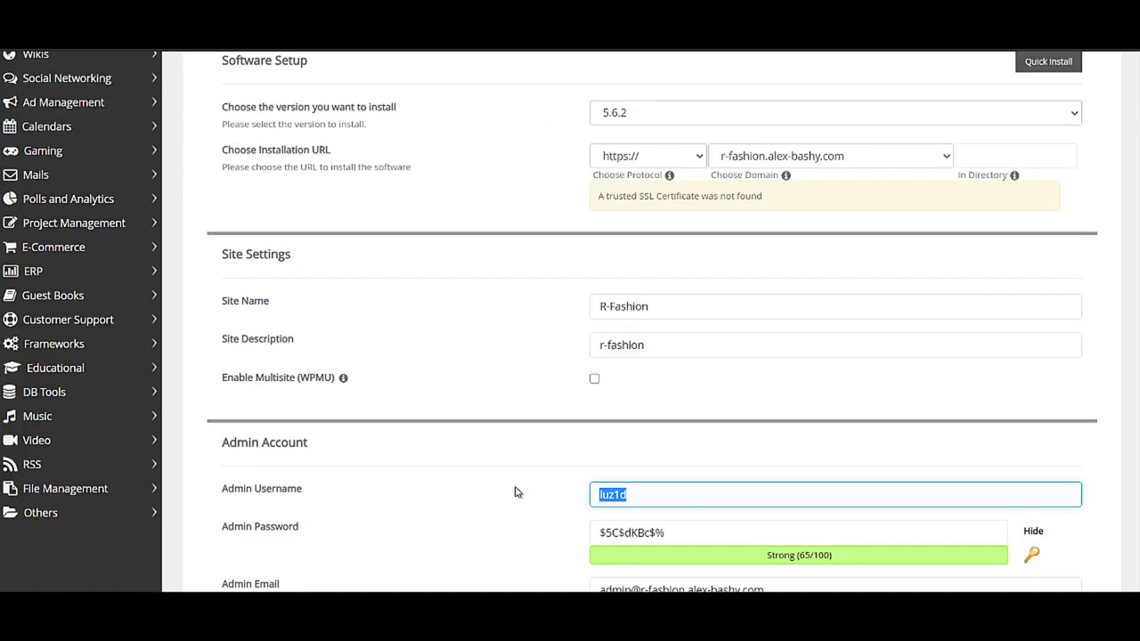
# - Set admin username fashion, generate a new password, and enter the admin e-mail address
pyautogui.write('fashion')
pyautogui.click(1030, 555)
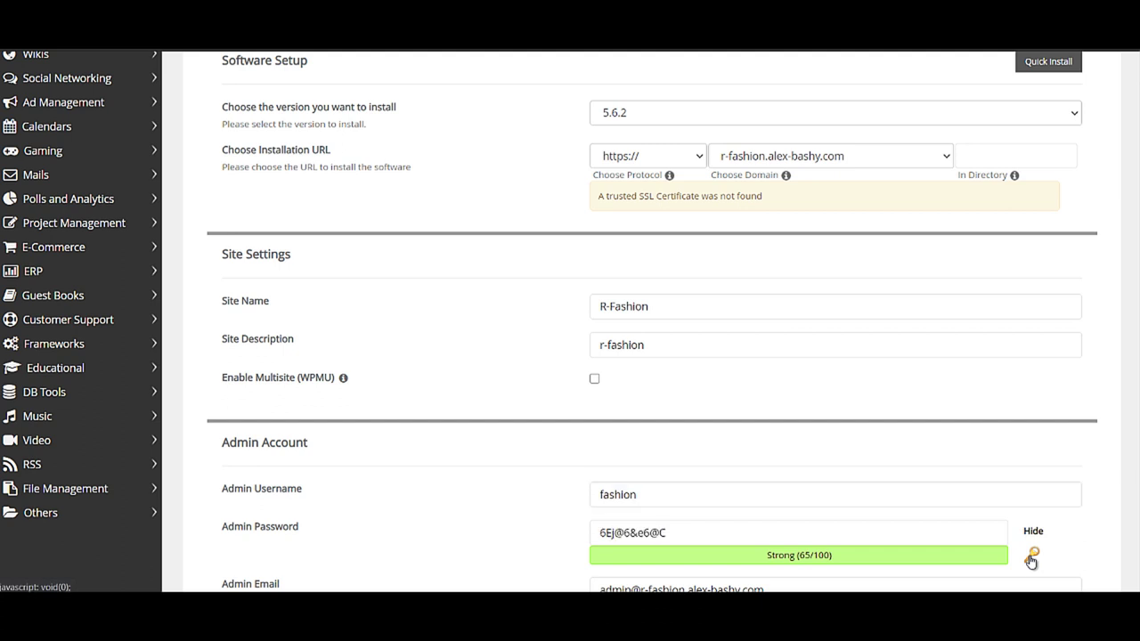
pyautogui.scroll(-3, 1031, 560)
pyautogui.moveTo(775, 368); pyautogui.dragTo(510, 376)
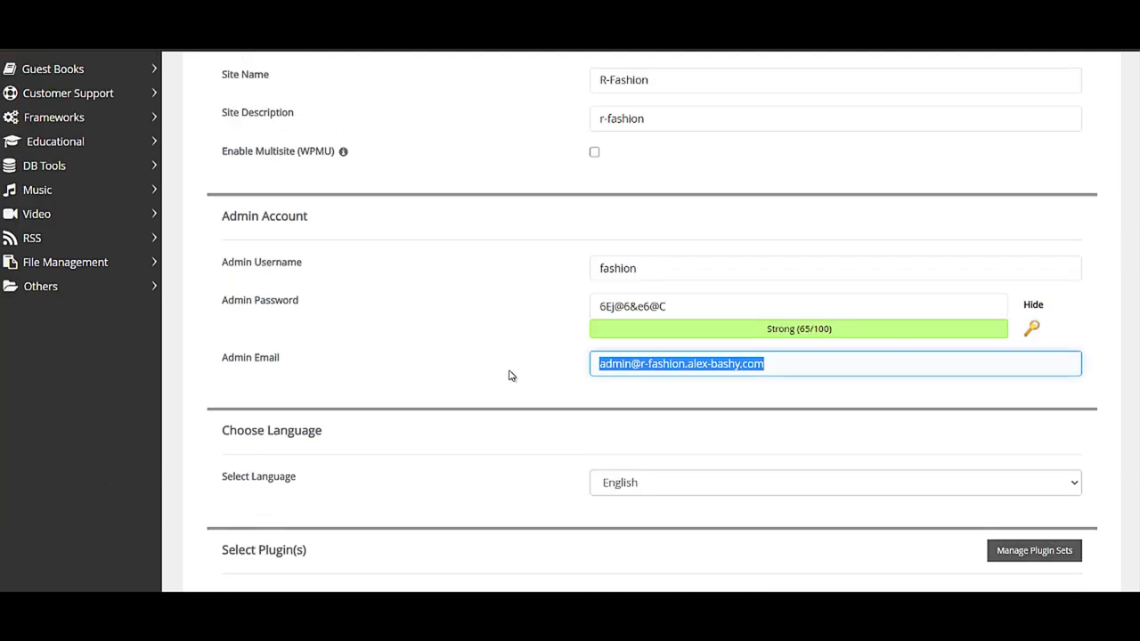
pyautogui.press('BackSpace')
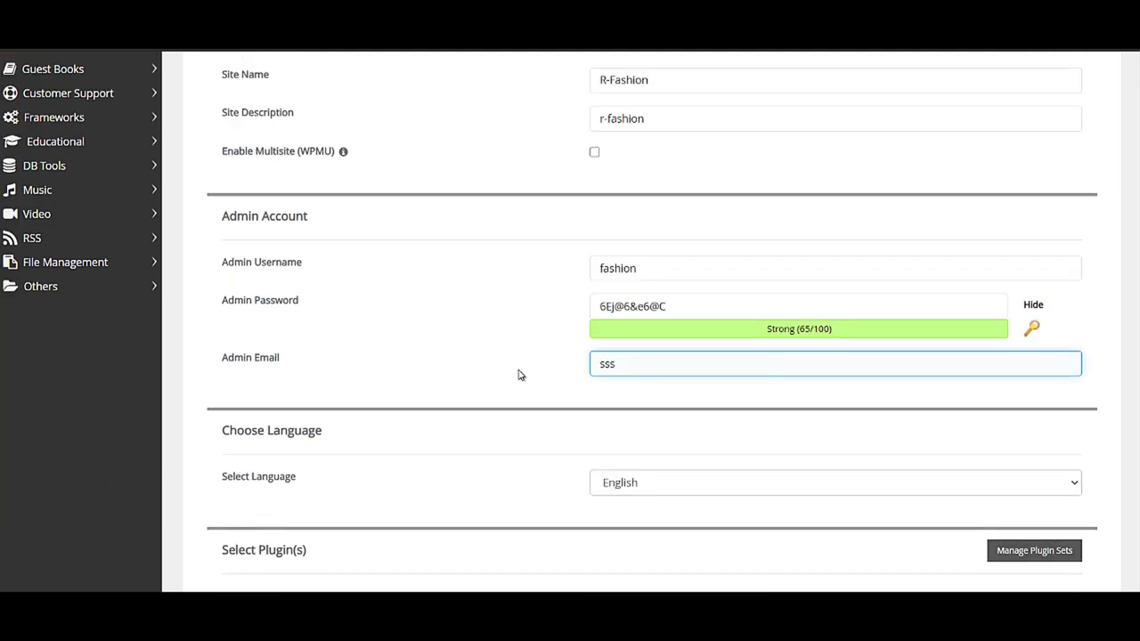
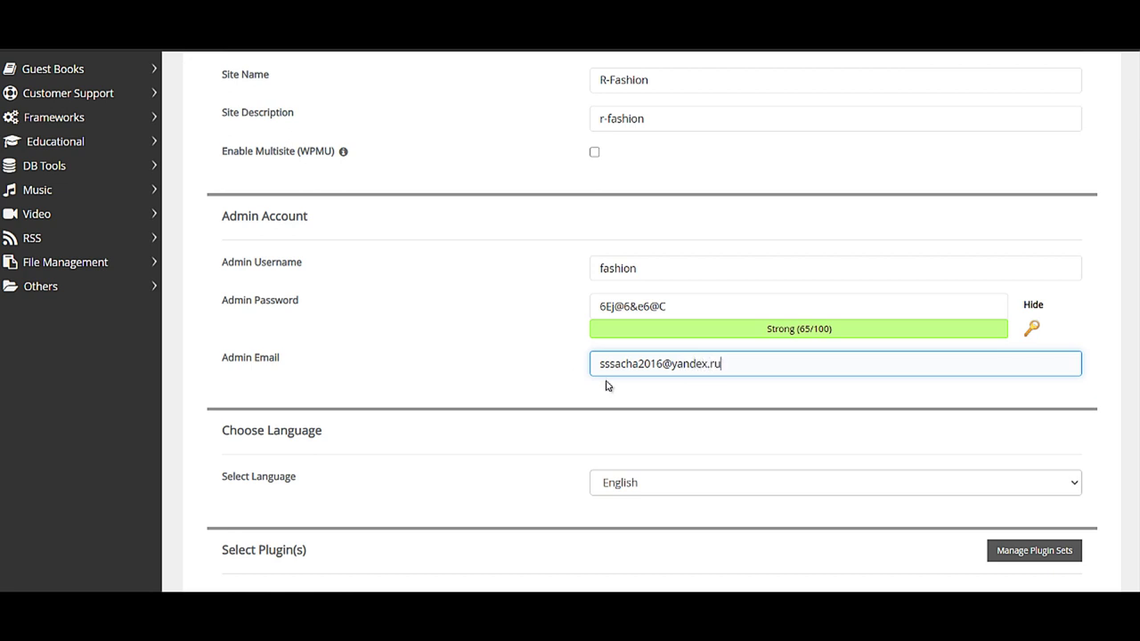
pyautogui.click(761, 394)
pyautogui.click(740, 482)
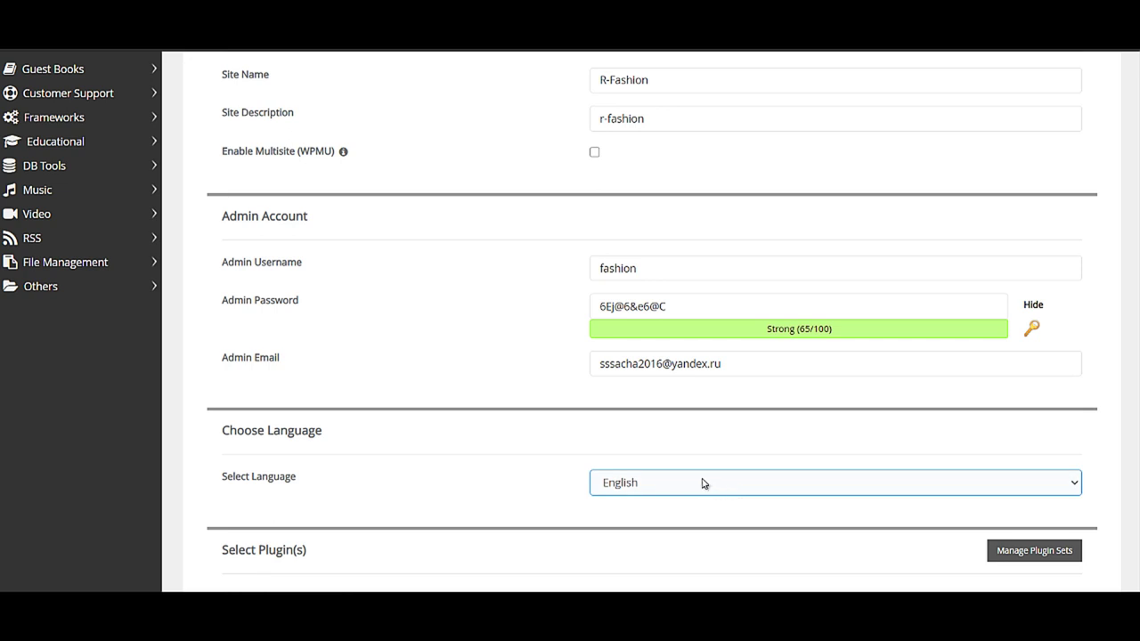
# - Choose Russian in the site language list
pyautogui.scroll(-3, 689, 496)
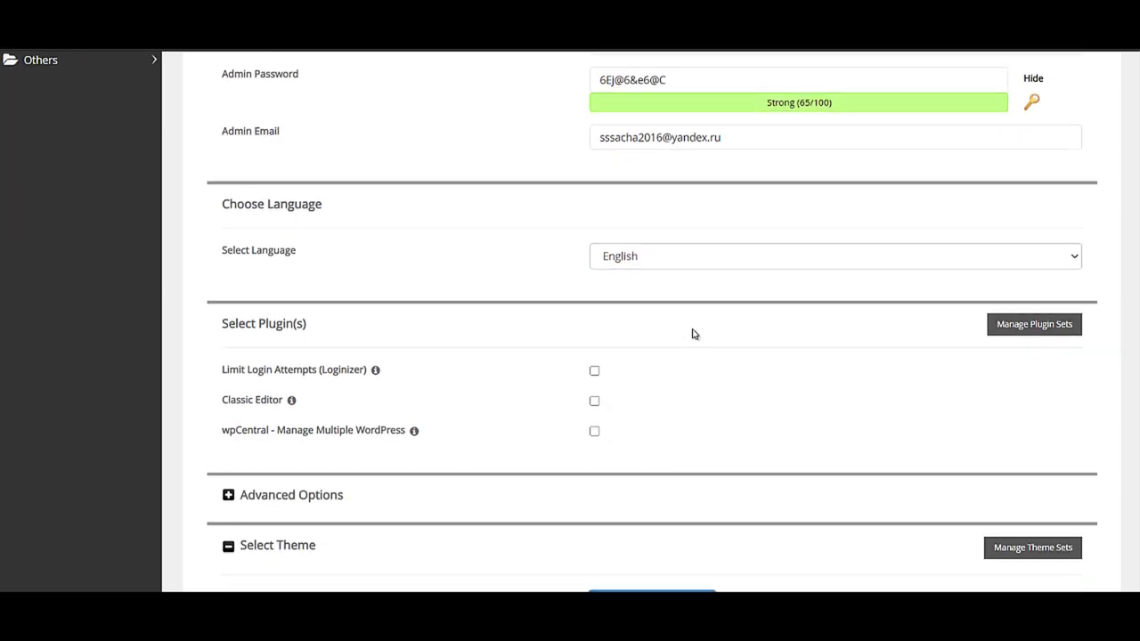
pyautogui.click(702, 264)
pyautogui.scroll(-3, 686, 356)
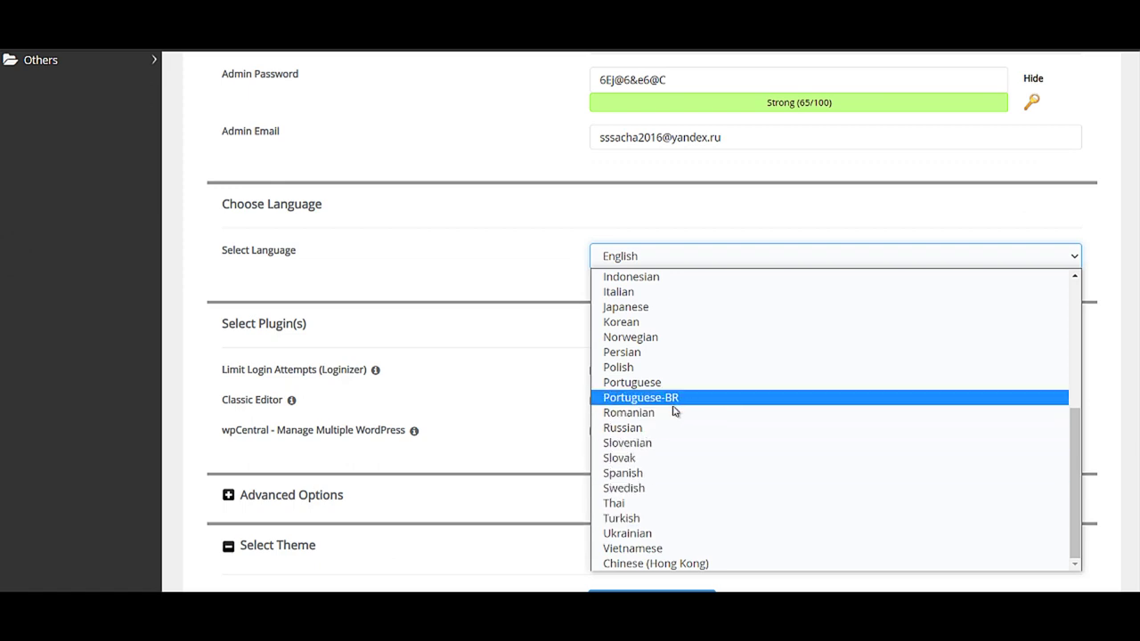
pyautogui.click(666, 429)
pyautogui.scroll(-7, 680, 379)
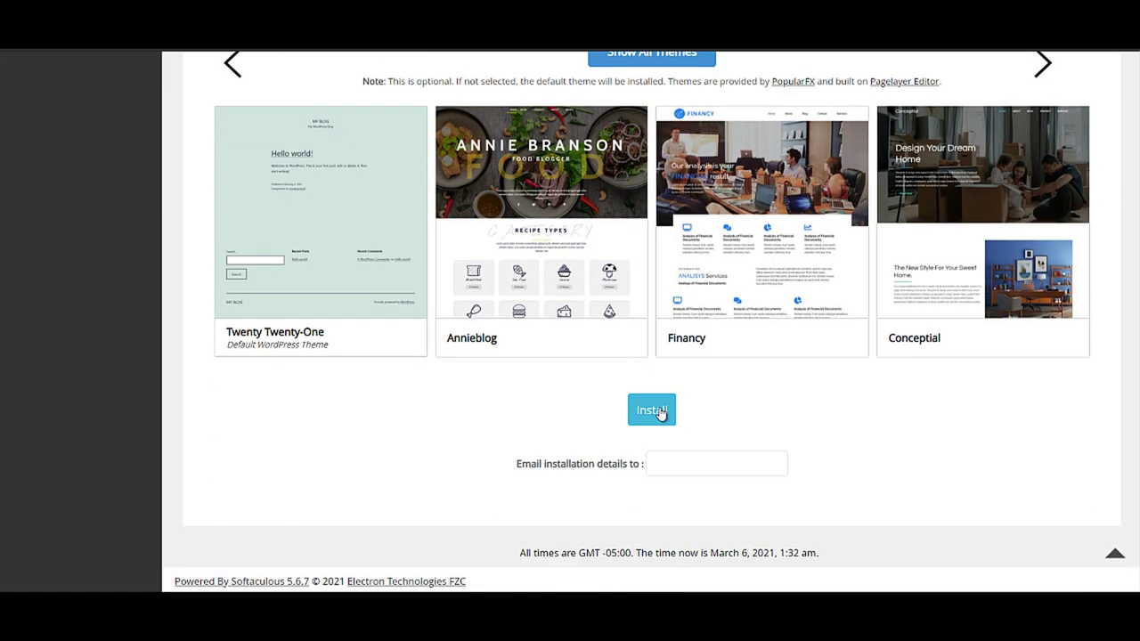
# - Run the WordPress install and follow the new site's Administrative URL link
pyautogui.click(659, 413)
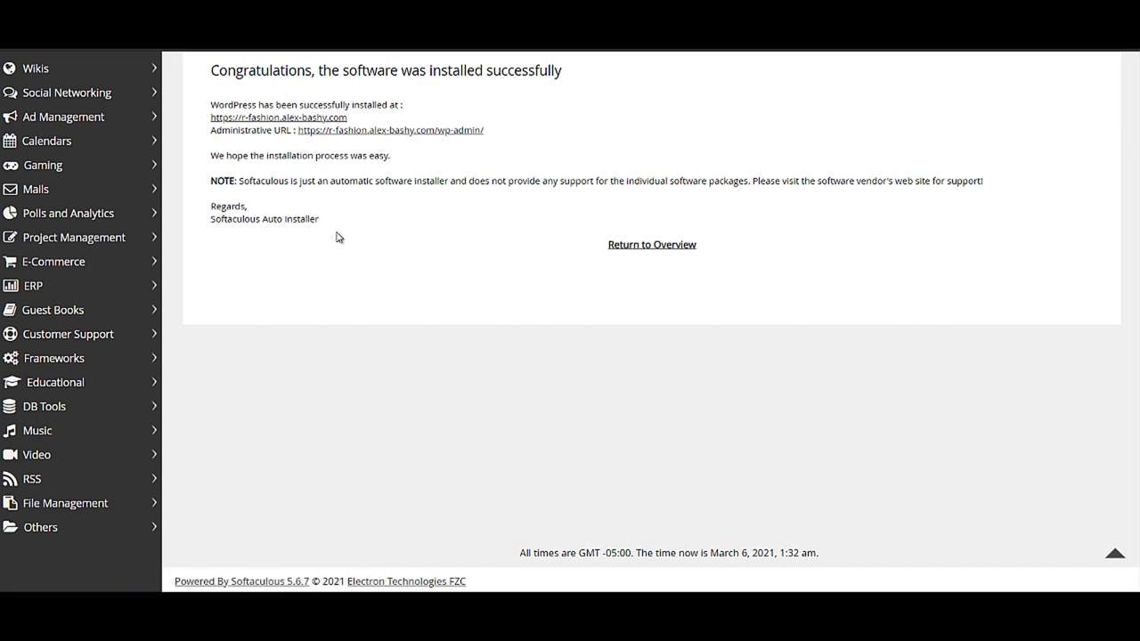
pyautogui.moveTo(297, 130); pyautogui.dragTo(377, 131)
pyautogui.click(433, 152)
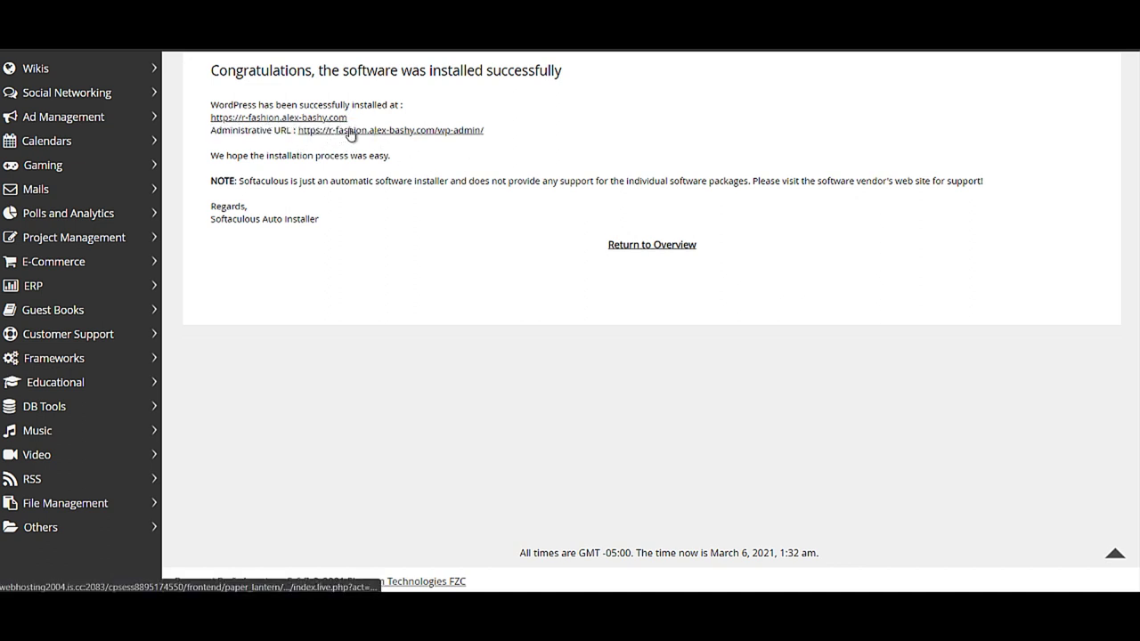
pyautogui.moveTo(348, 133); pyautogui.dragTo(470, 179)
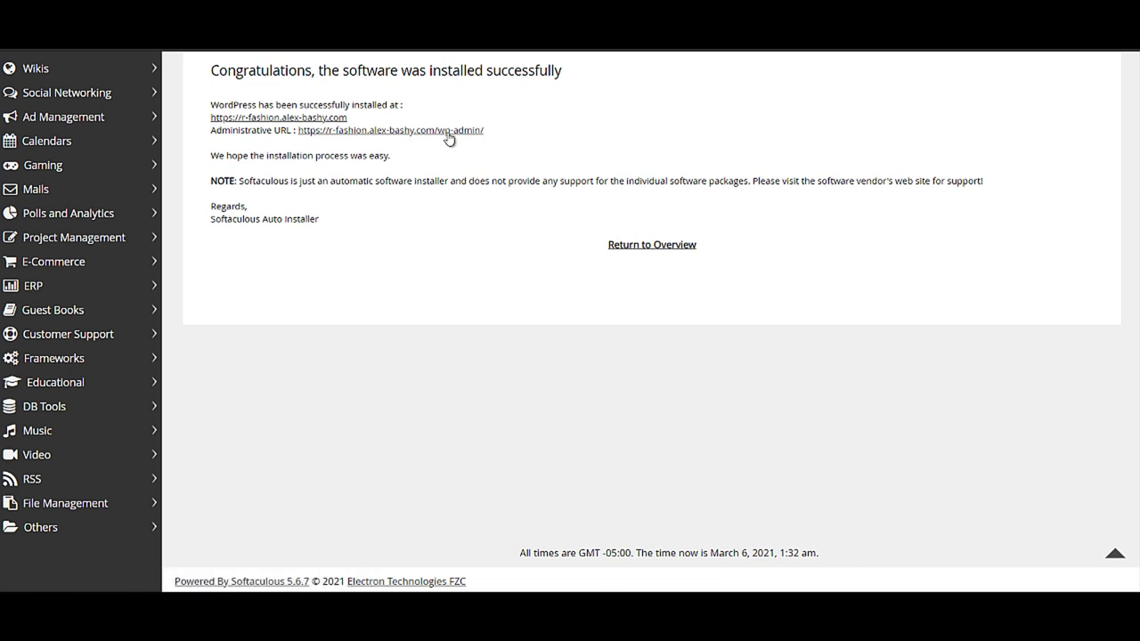
pyautogui.click(450, 131)
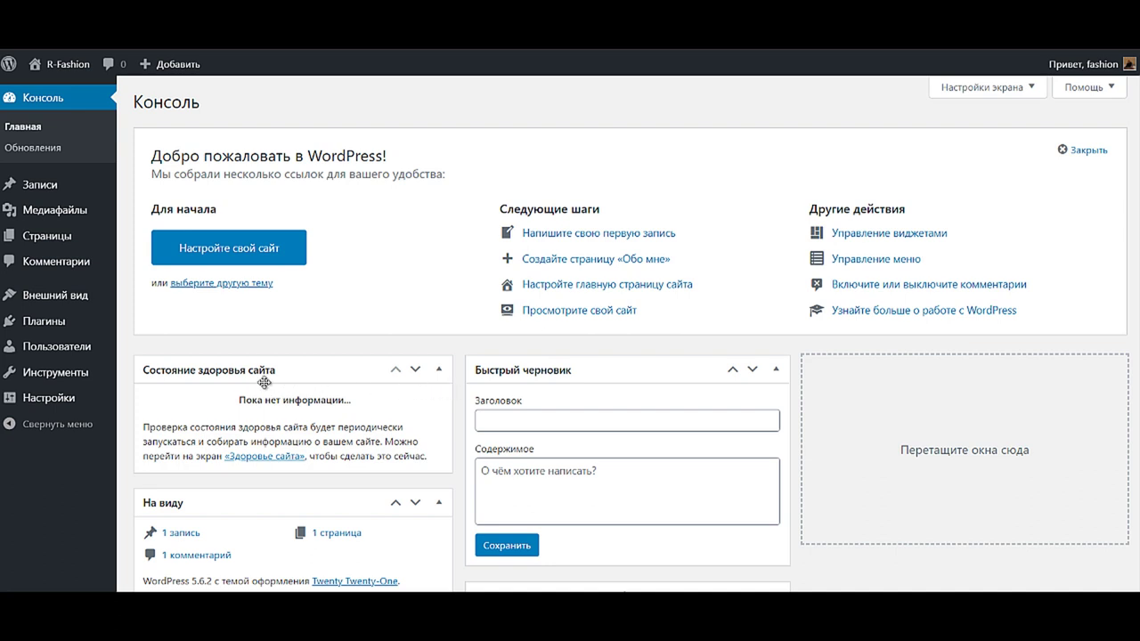
pyautogui.moveTo(64, 378)
pyautogui.moveTo(40, 299)
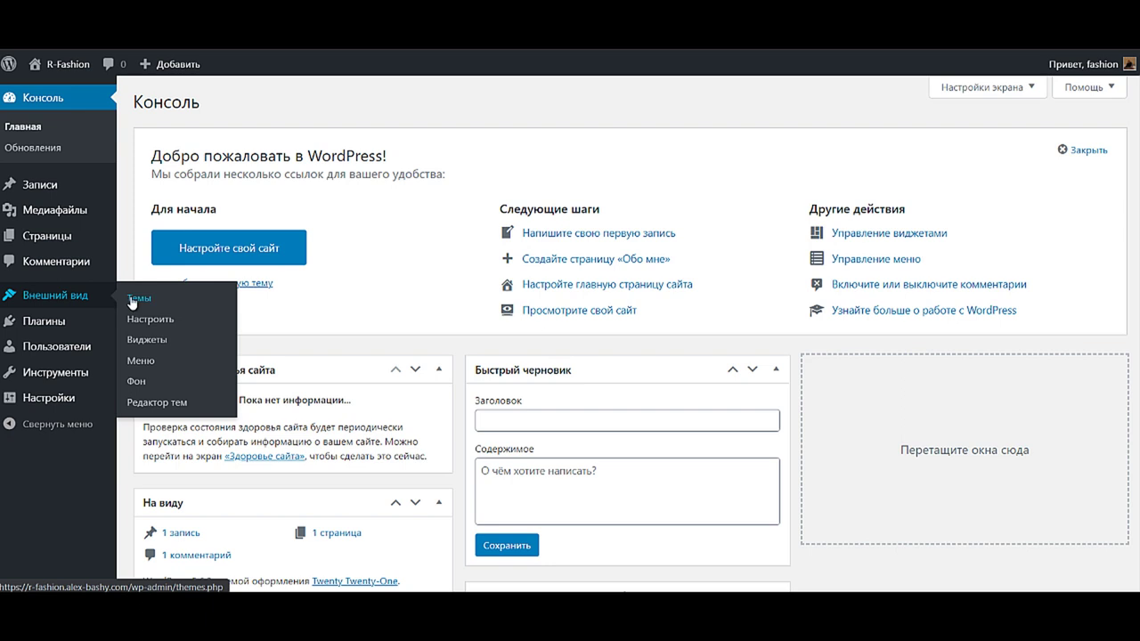
# - Upload theme.zip through Внешний вид > Темы > Загрузить тему and install it
pyautogui.click(134, 299)
pyautogui.click(257, 103)
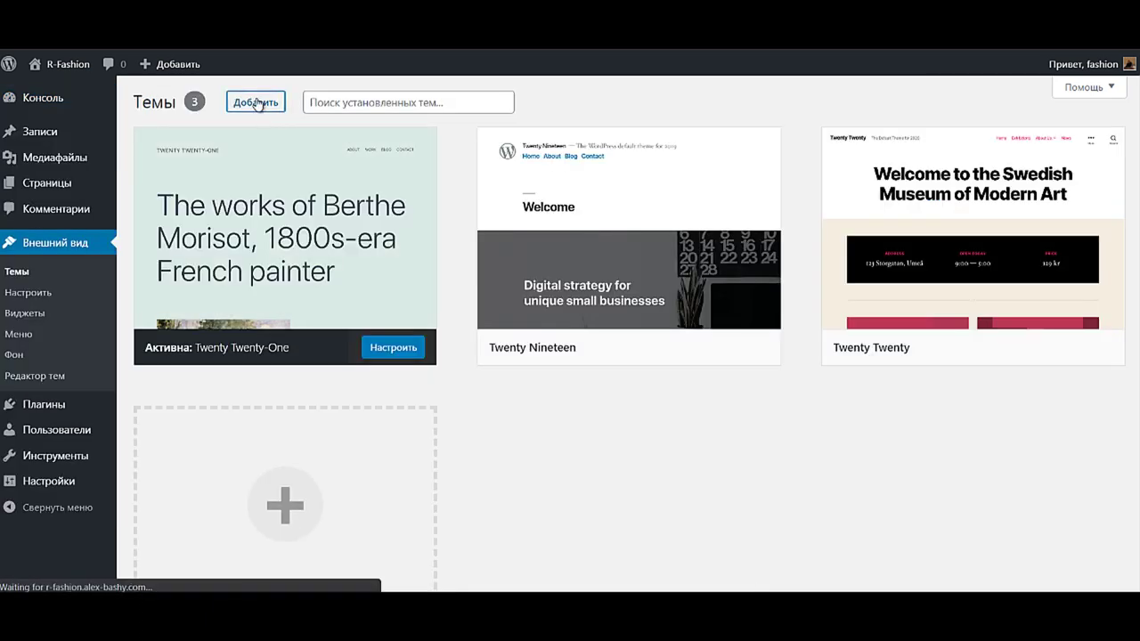
pyautogui.click(301, 105)
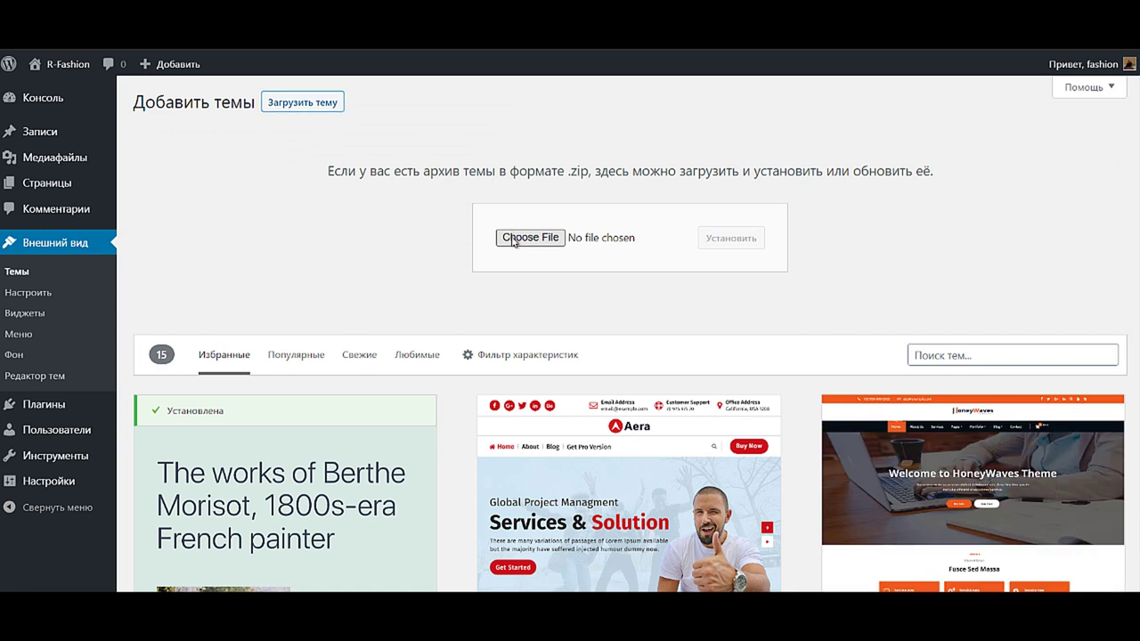
pyautogui.click(513, 241)
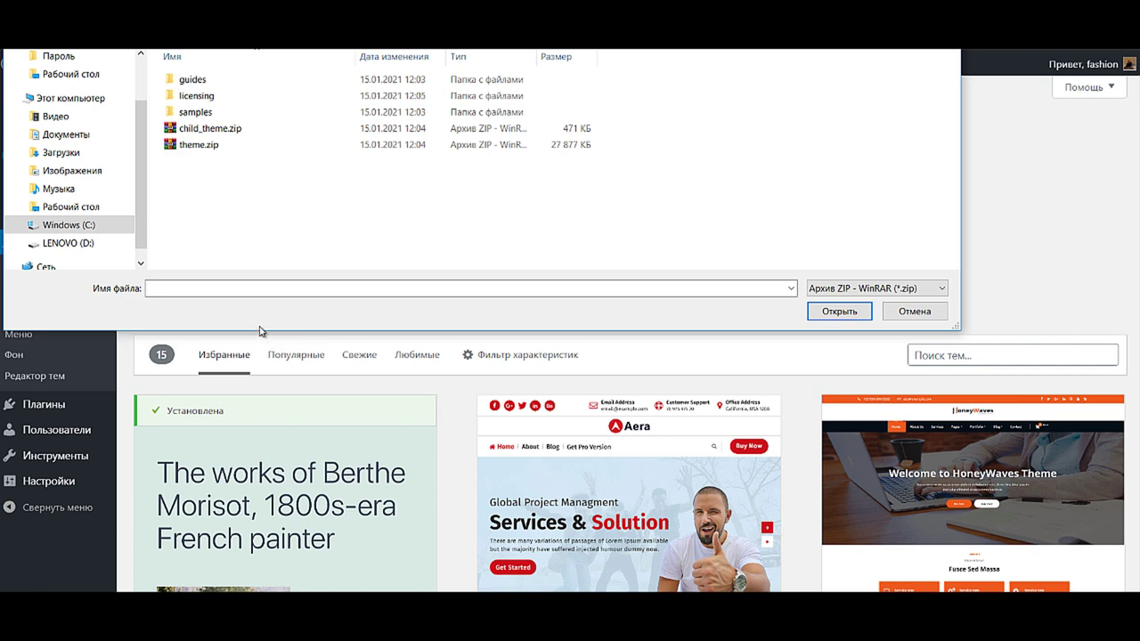
pyautogui.doubleClick(197, 146)
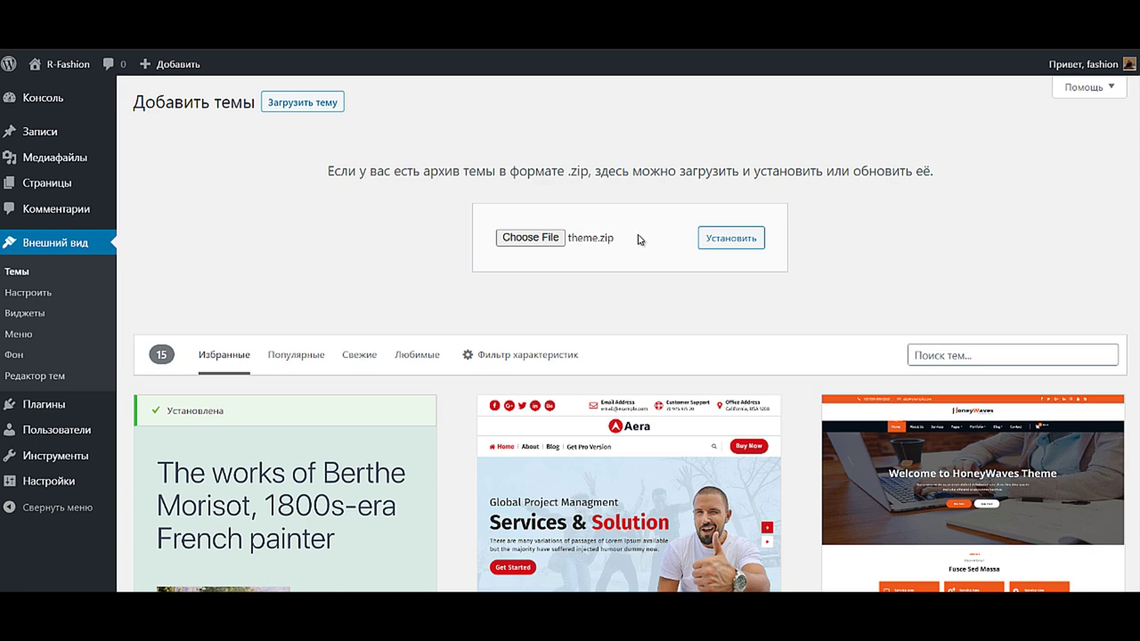
pyautogui.click(732, 241)
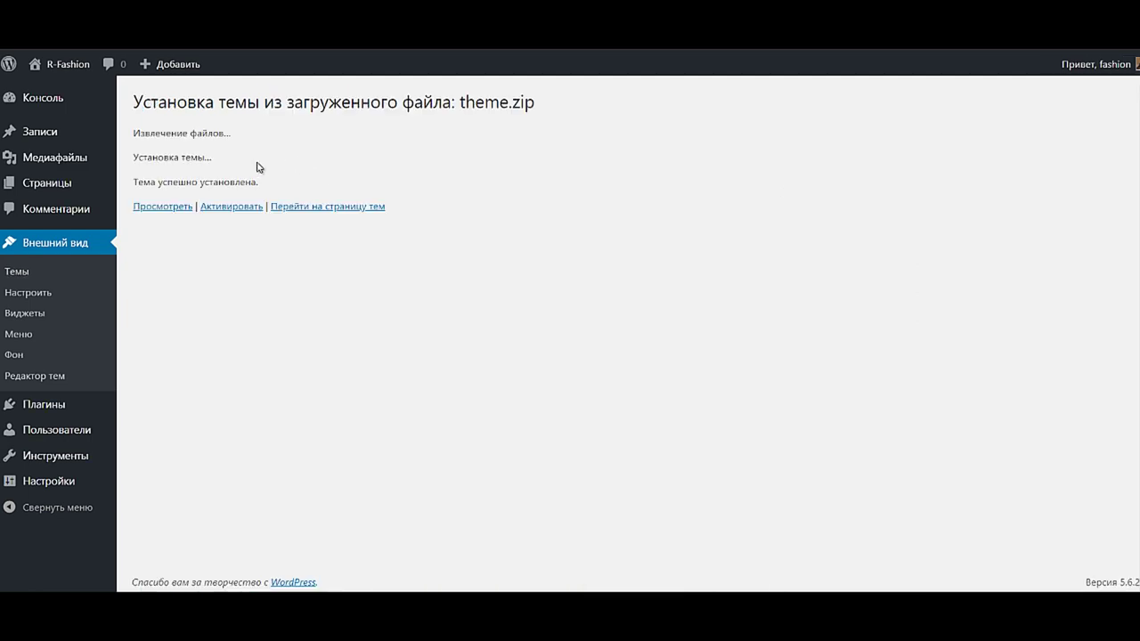
# - Activate the new theme and open its Install Required Plugins list
pyautogui.click(226, 207)
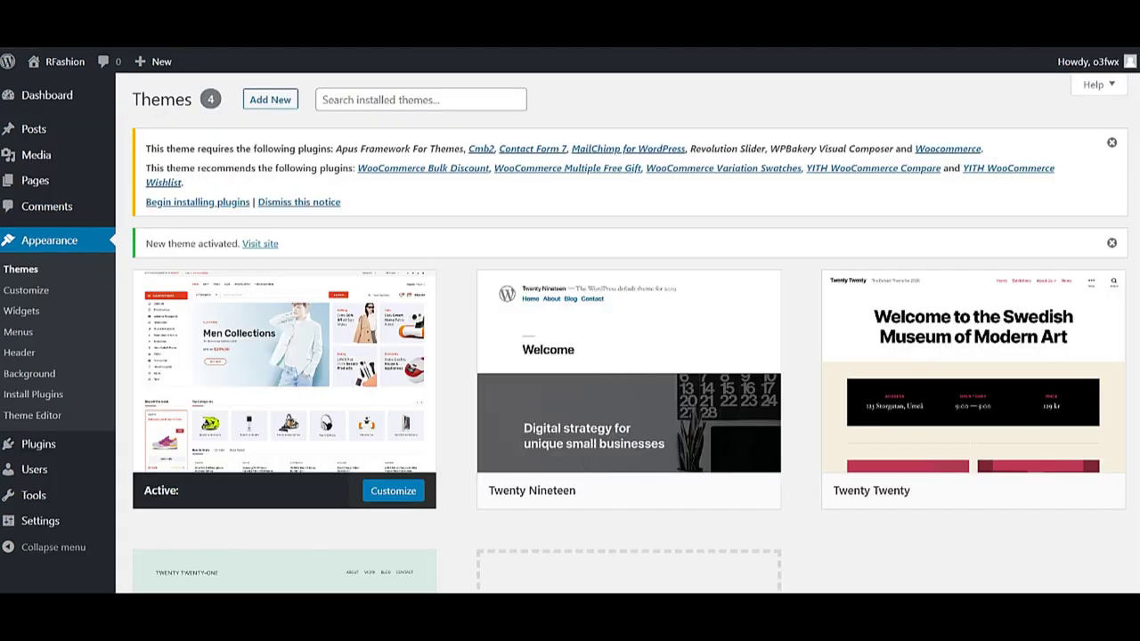
pyautogui.click(197, 202)
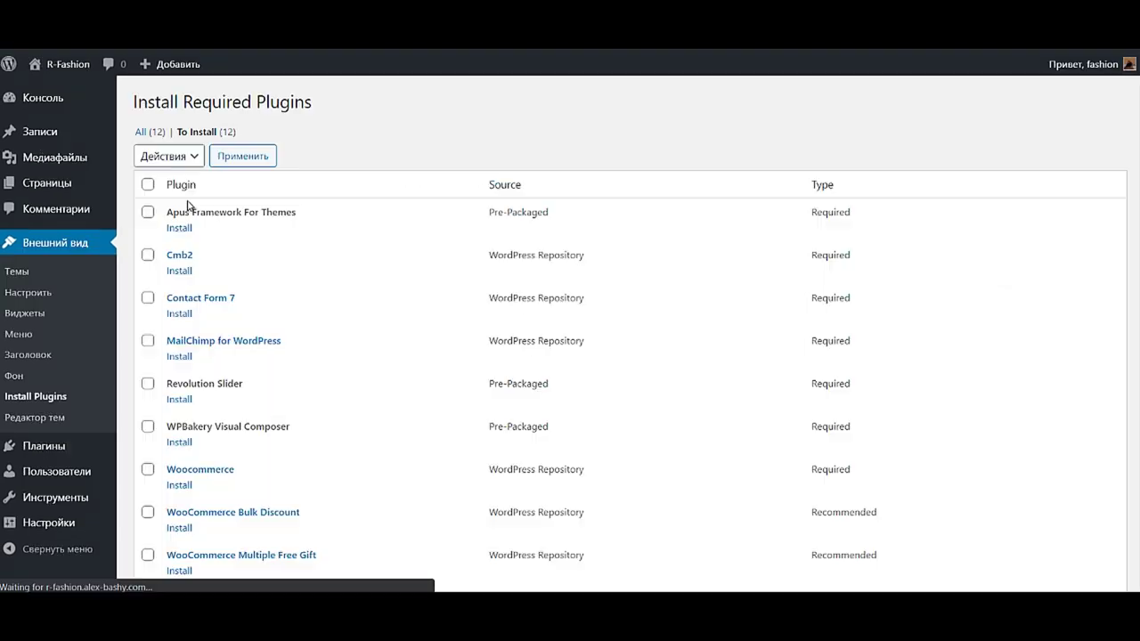
# - Select all twelve required plugins and bulk-install them
pyautogui.click(147, 186)
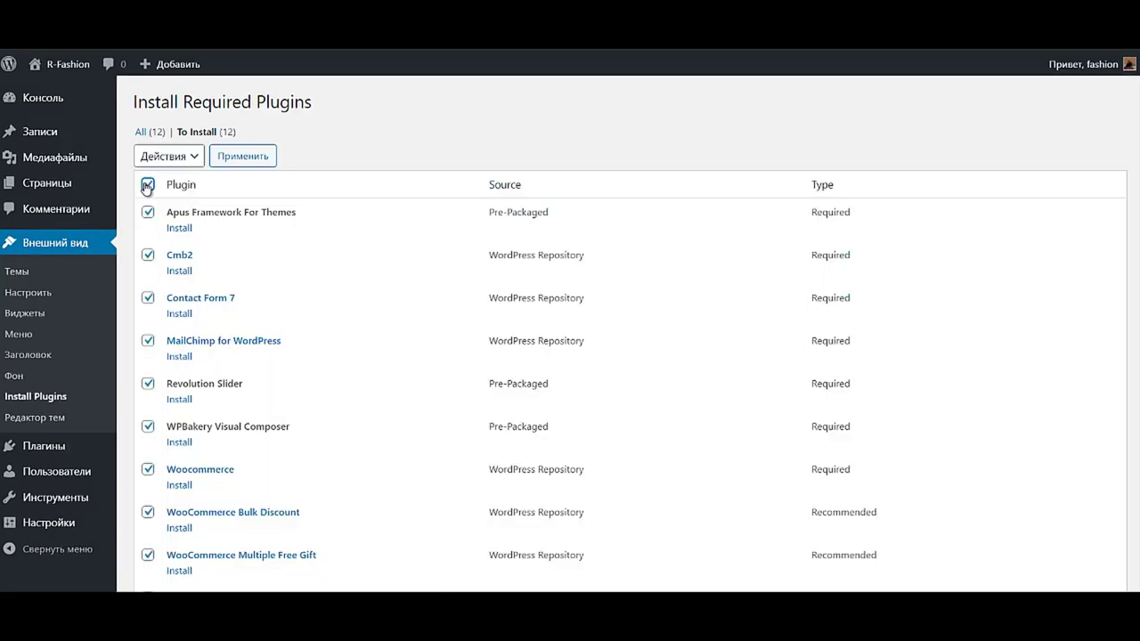
pyautogui.scroll(-3, 180, 262)
pyautogui.scroll(3, 169, 276)
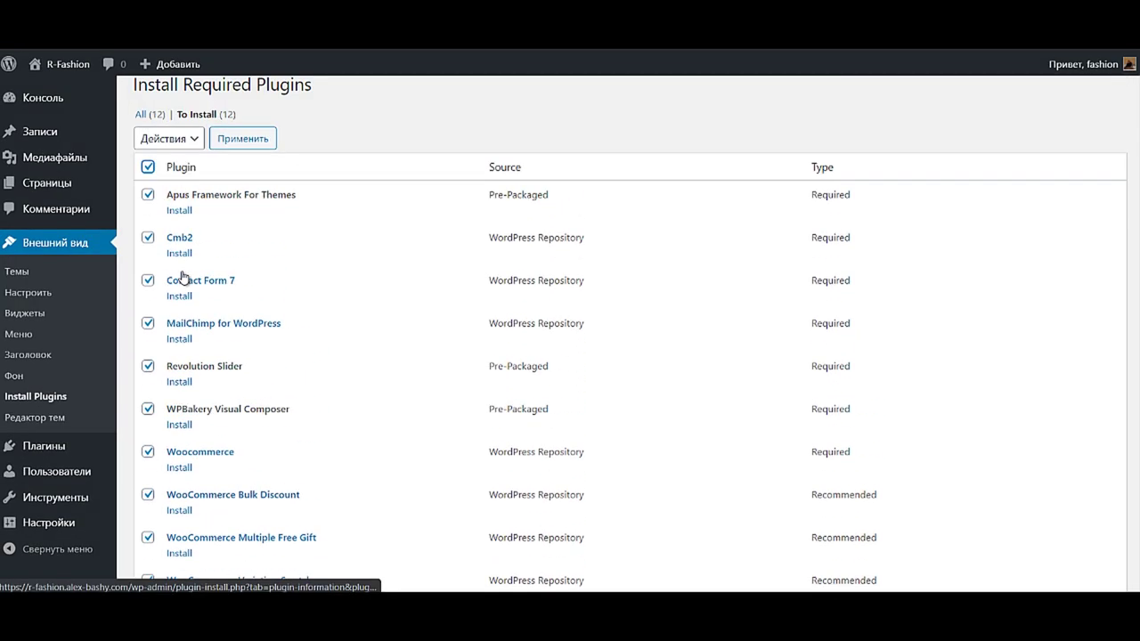
pyautogui.scroll(-3, 182, 276)
pyautogui.click(170, 521)
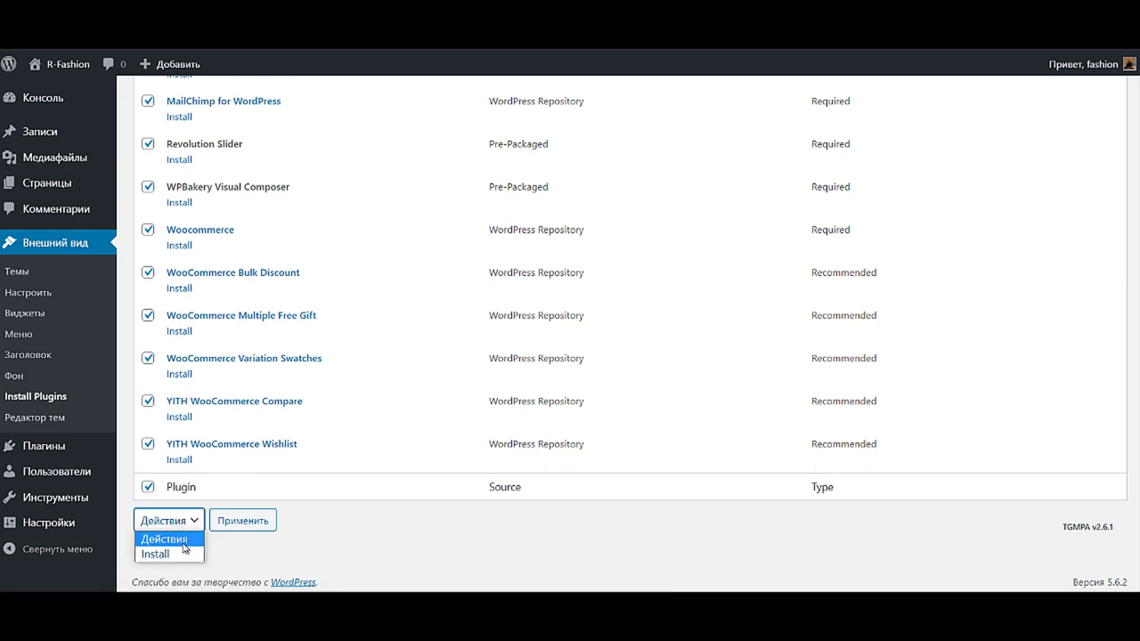
pyautogui.click(179, 554)
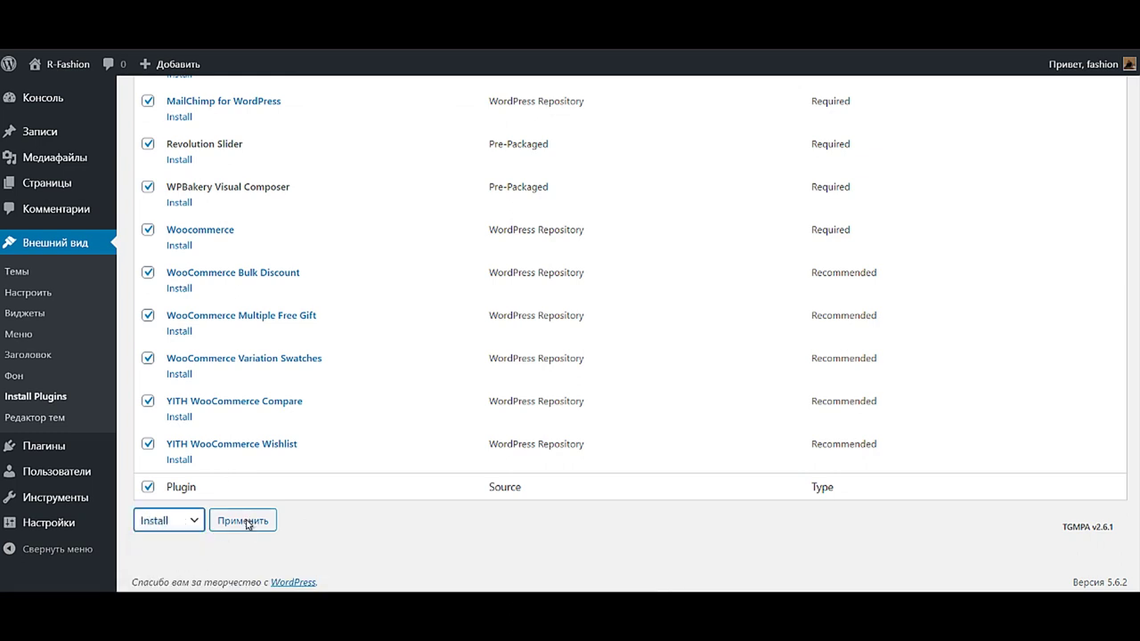
pyautogui.click(247, 521)
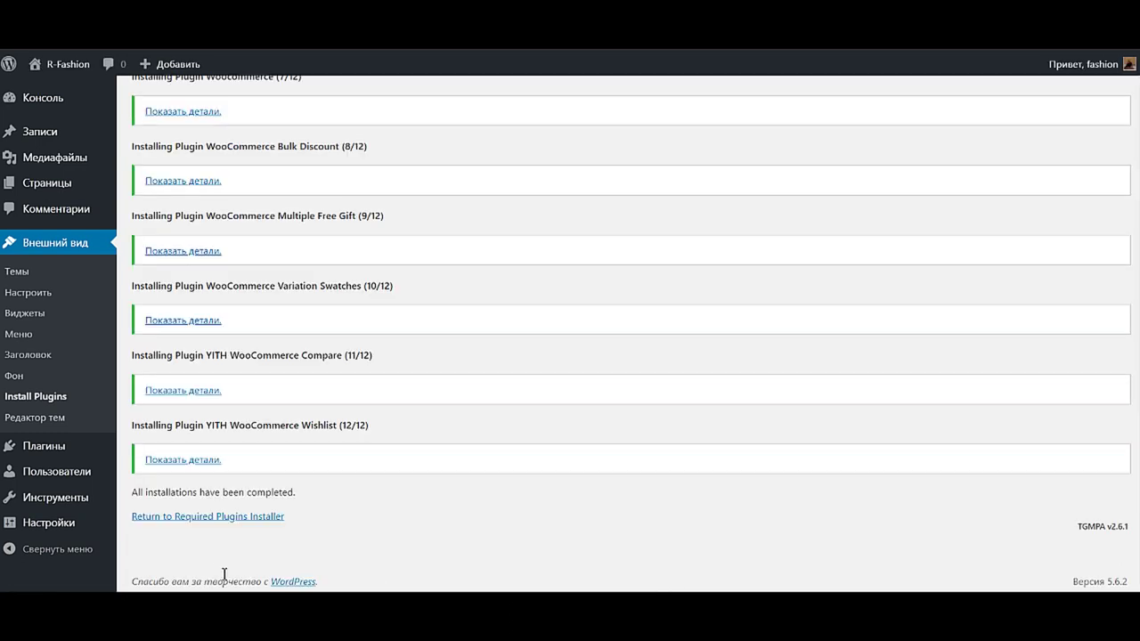
# - Return to the required plugins list, select all, and bulk-activate them
pyautogui.click(220, 519)
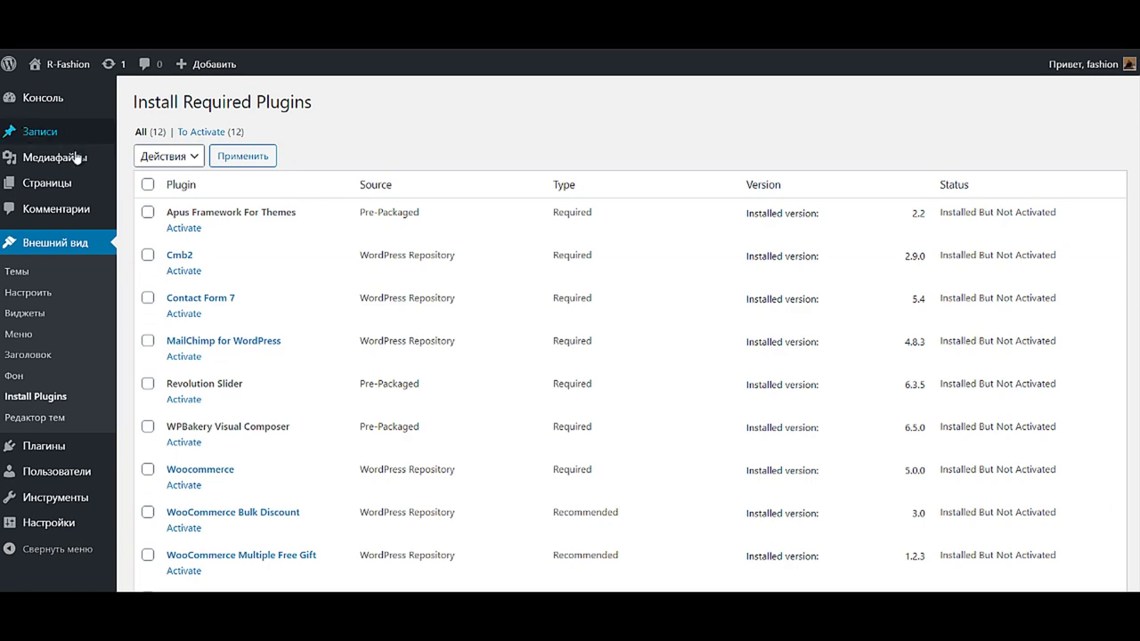
pyautogui.click(148, 184)
pyautogui.scroll(-3, 169, 356)
pyautogui.click(185, 521)
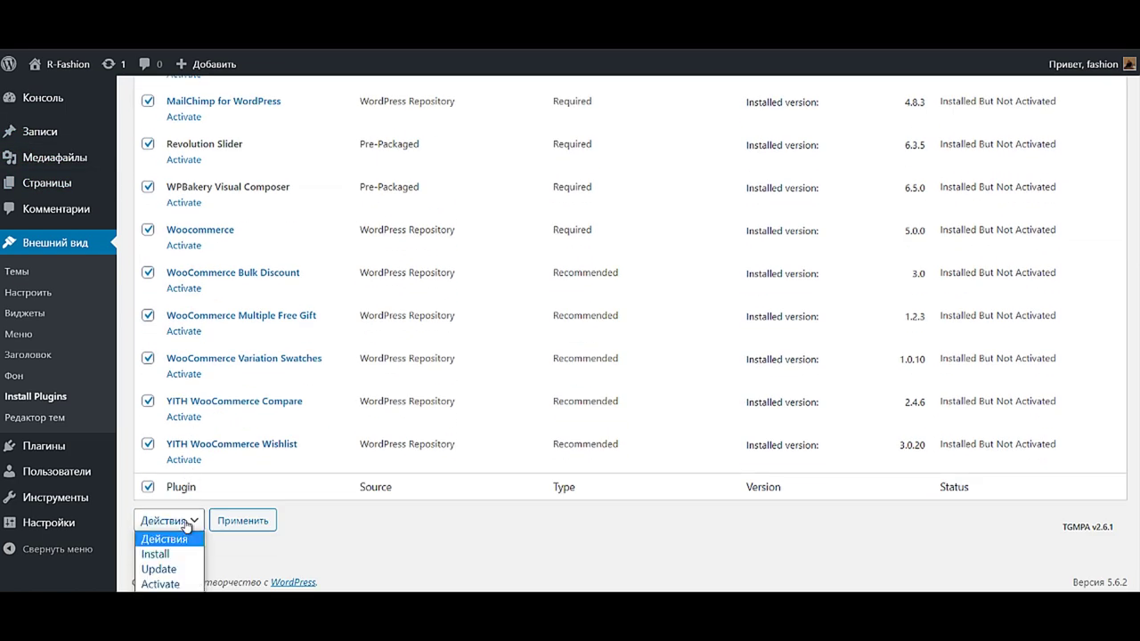
pyautogui.click(160, 584)
pyautogui.click(238, 520)
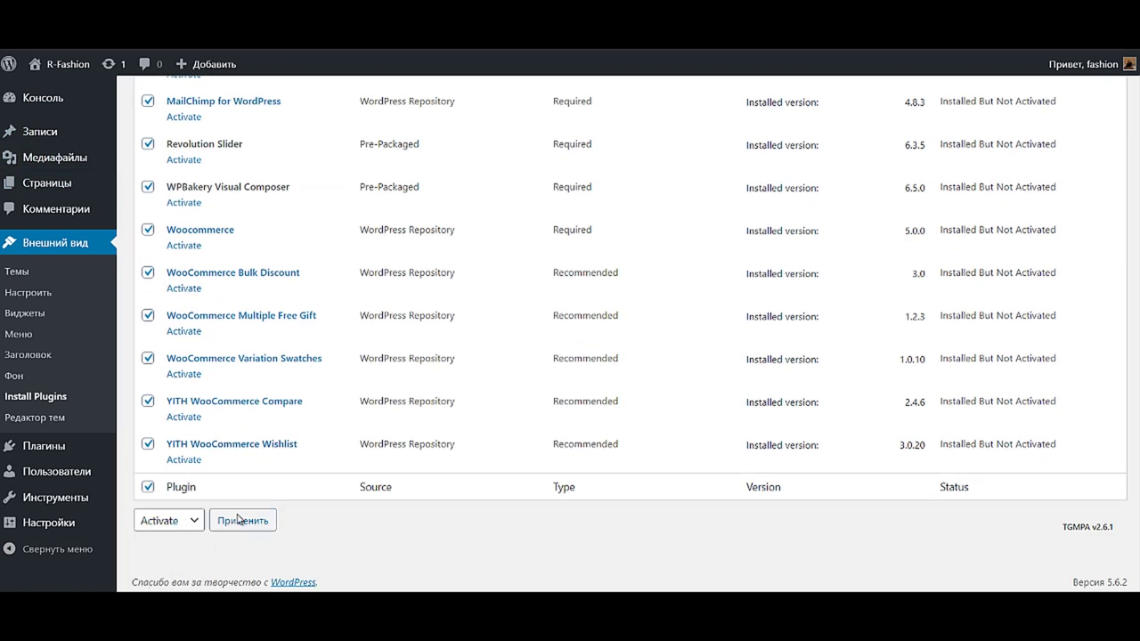
pyautogui.click(238, 520)
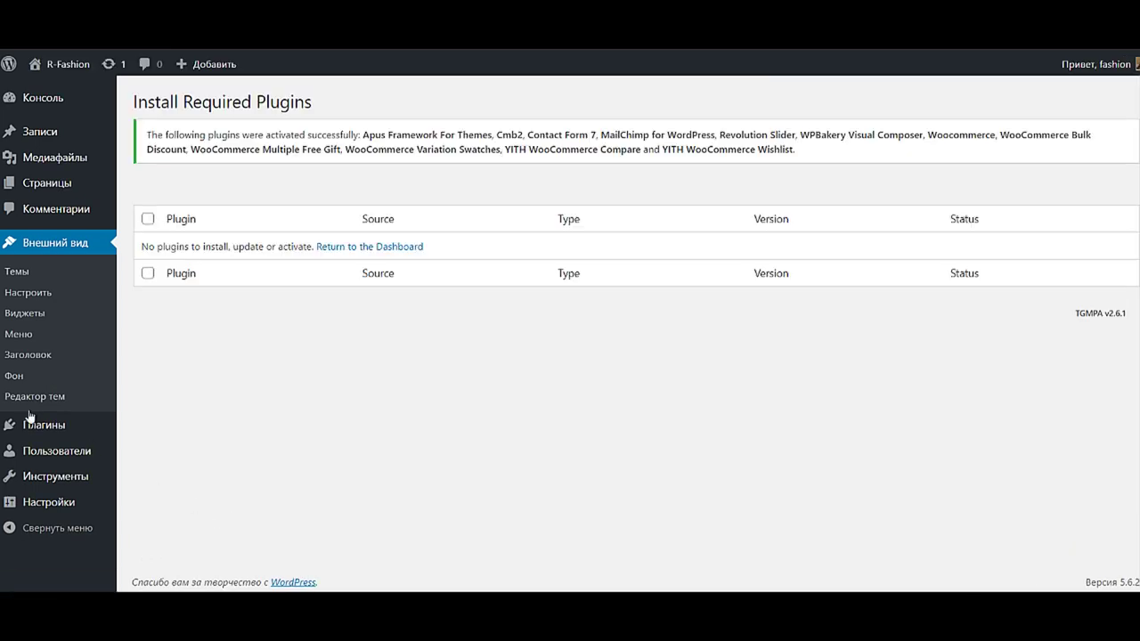
pyautogui.moveTo(55, 102)
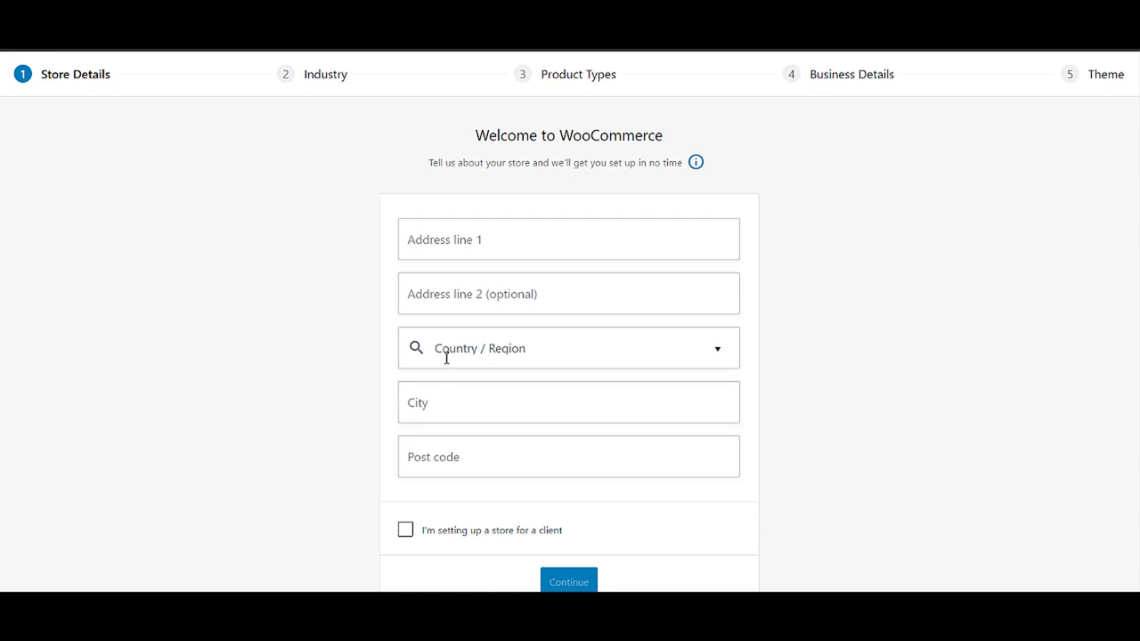
# - Fill in the store address with country Russia and decline usage tracking
pyautogui.click(509, 348)
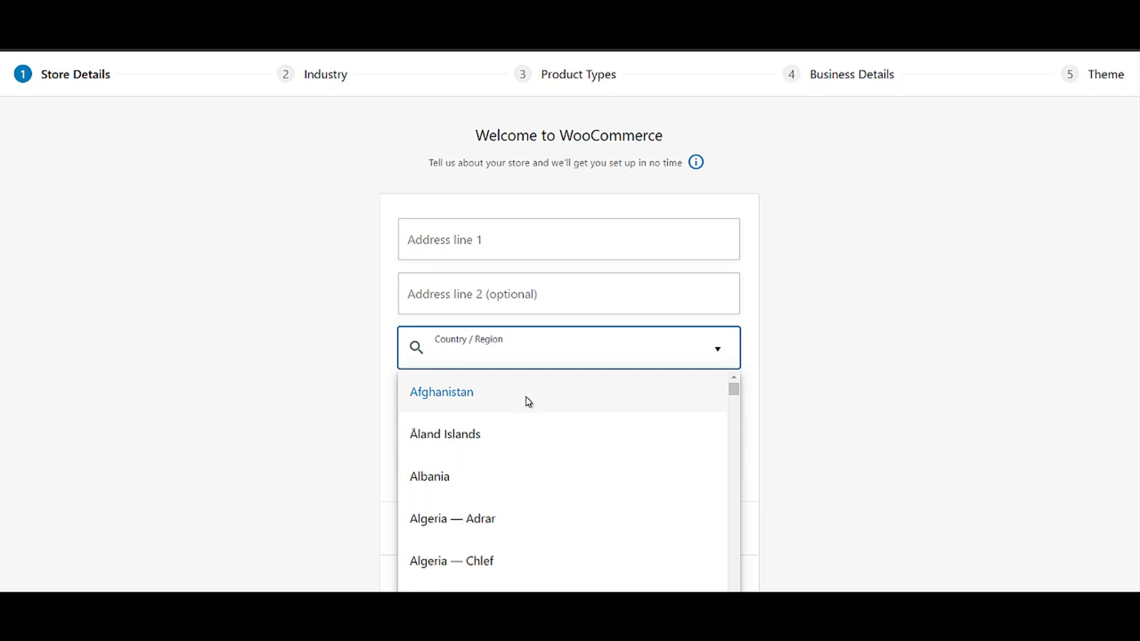
pyautogui.write('Russia')
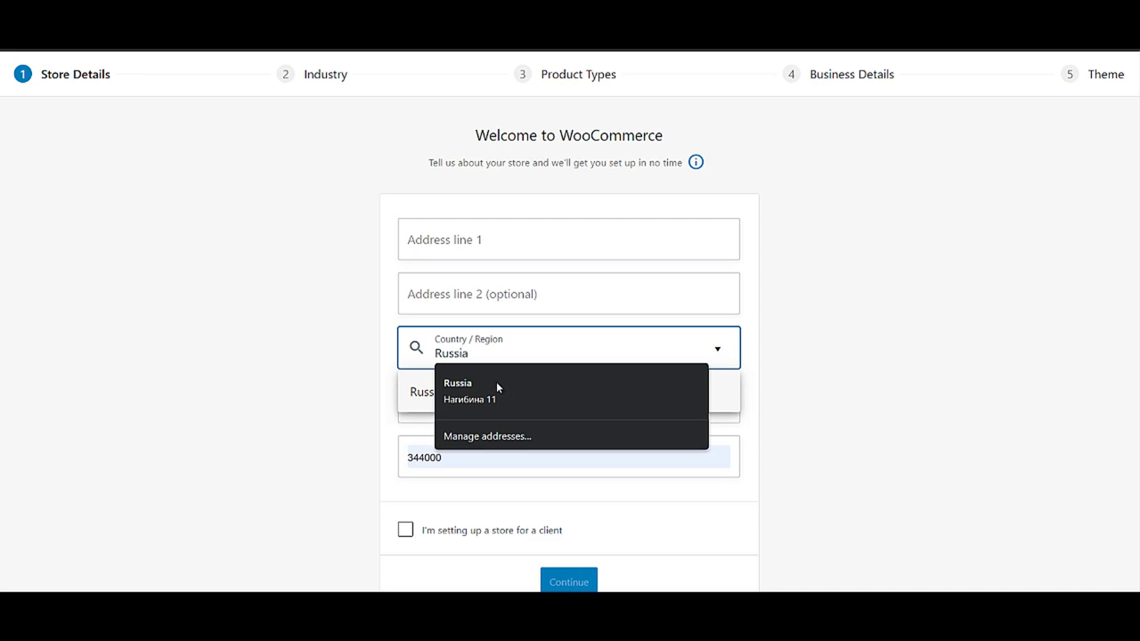
pyautogui.click(496, 386)
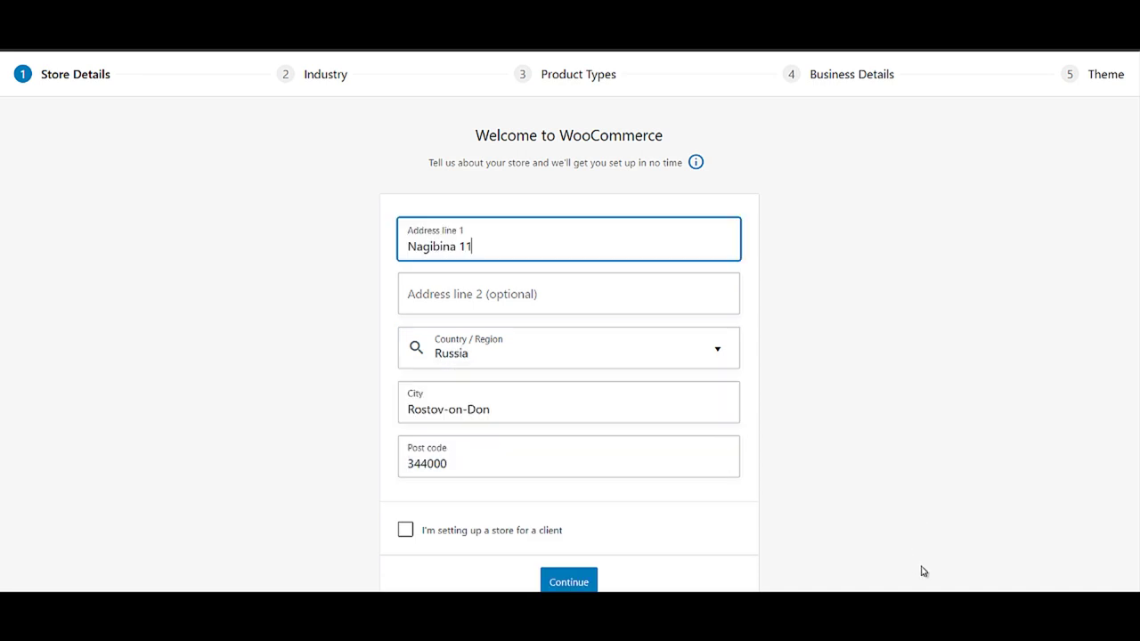
pyautogui.click(577, 583)
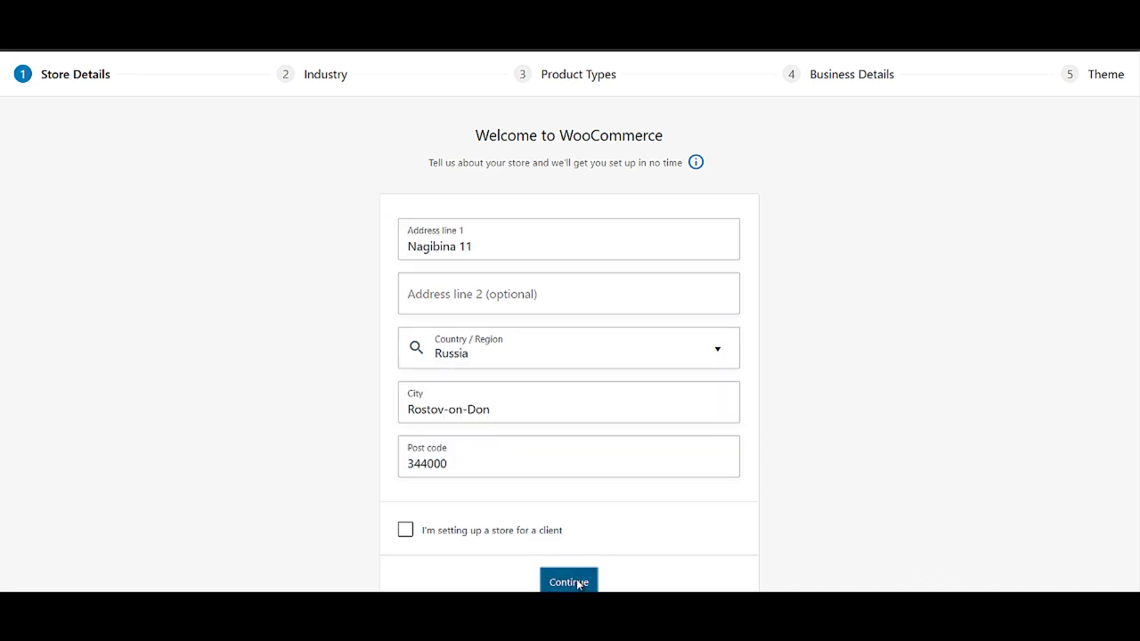
pyautogui.click(654, 357)
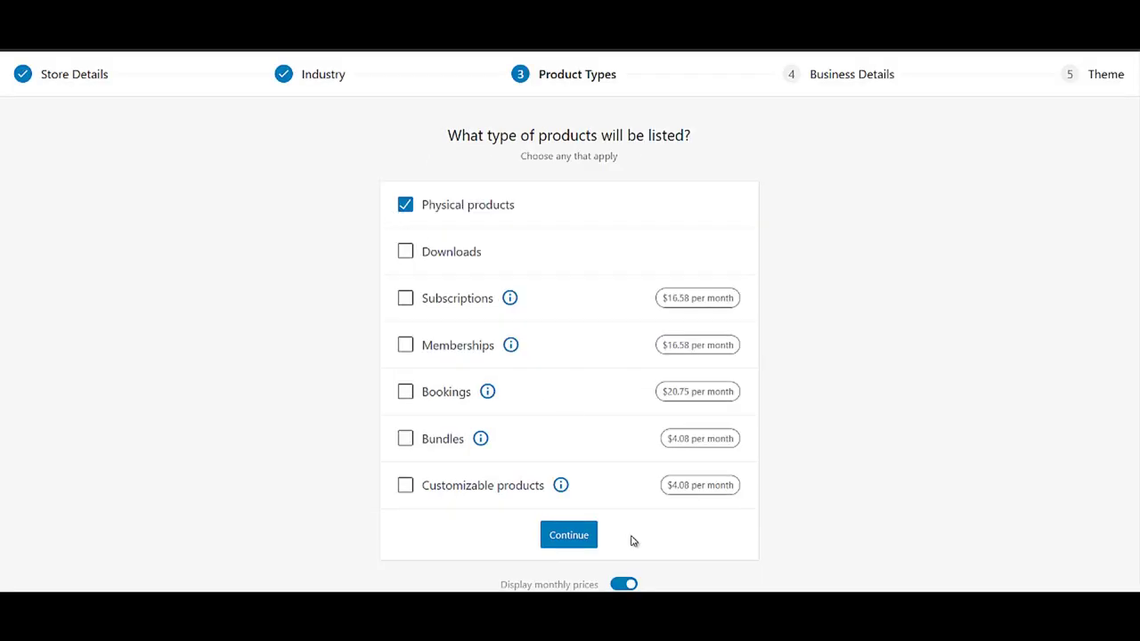
# - Choose physical products, 101 - 1,000 products, and No for selling elsewhere
pyautogui.click(570, 534)
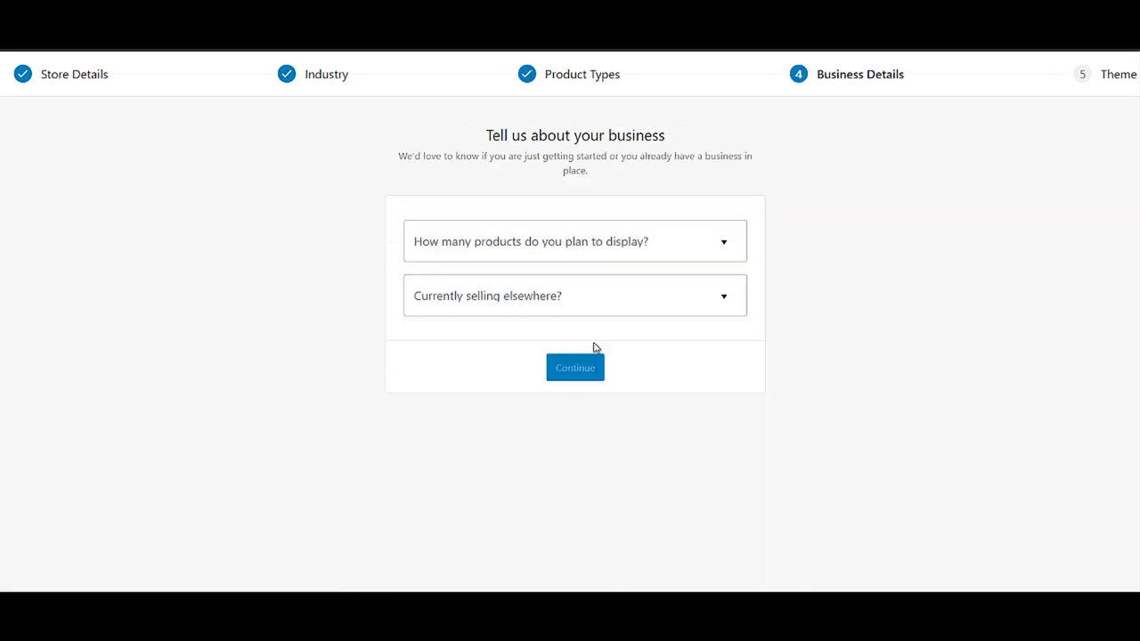
pyautogui.click(641, 255)
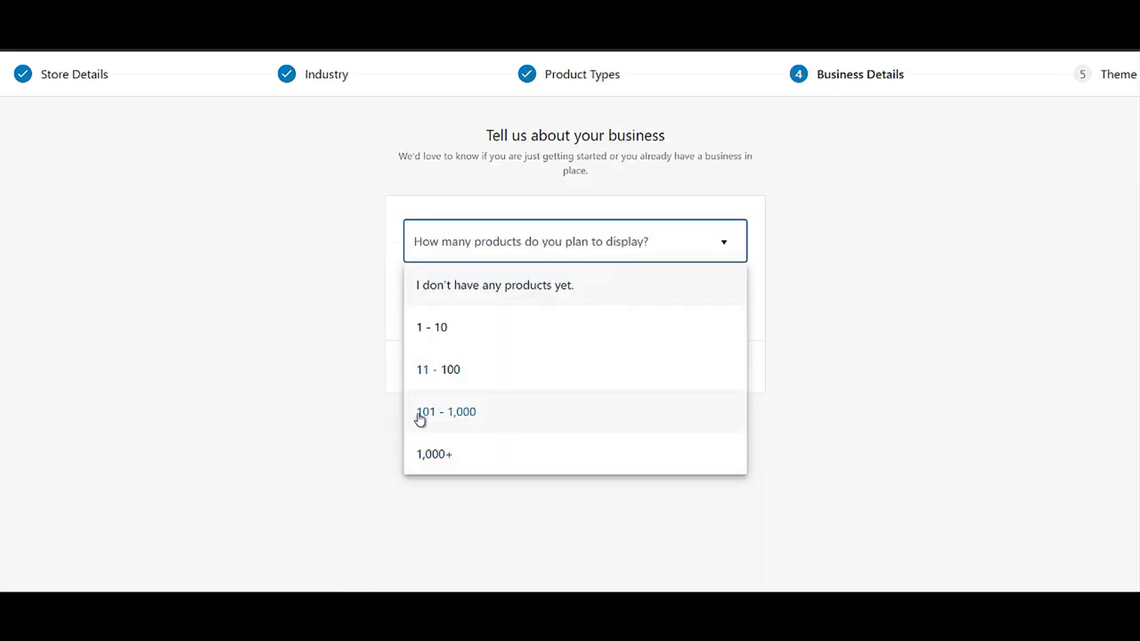
pyautogui.click(465, 419)
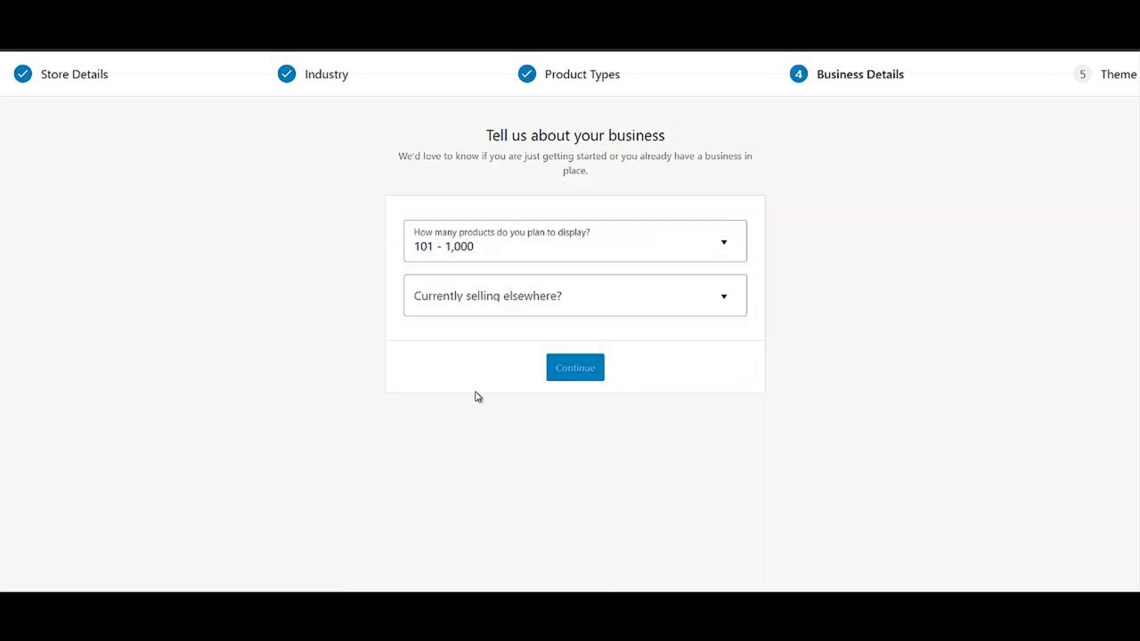
pyautogui.click(502, 302)
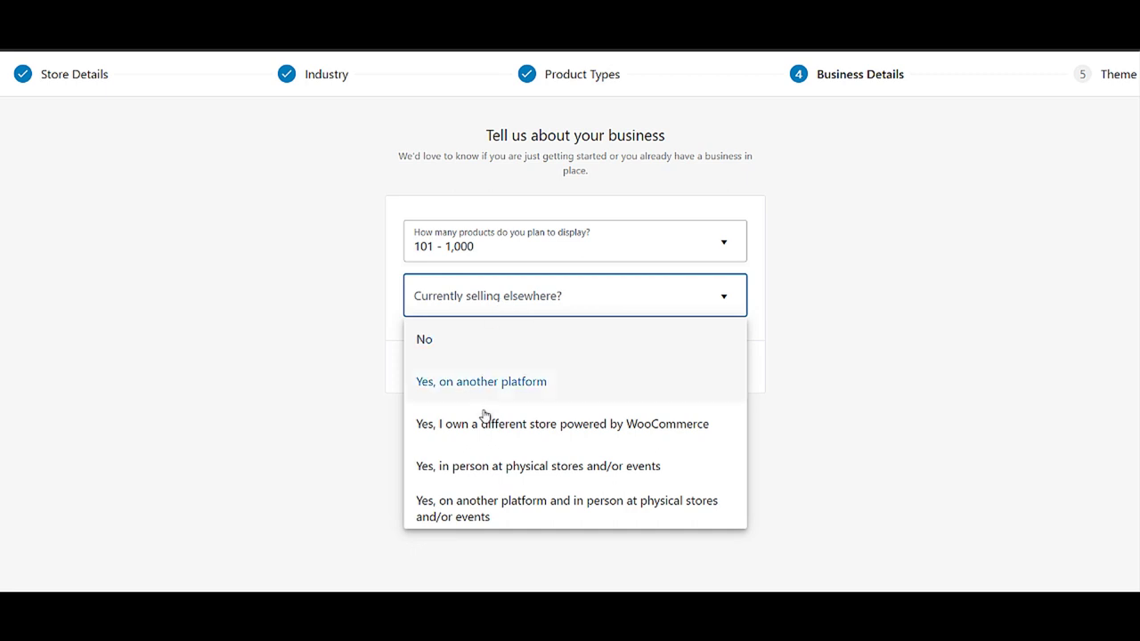
pyautogui.click(466, 351)
# - Turn off the Facebook, Mailchimp, Creative Mail and Google Ads extensions and continue
pyautogui.click(728, 388)
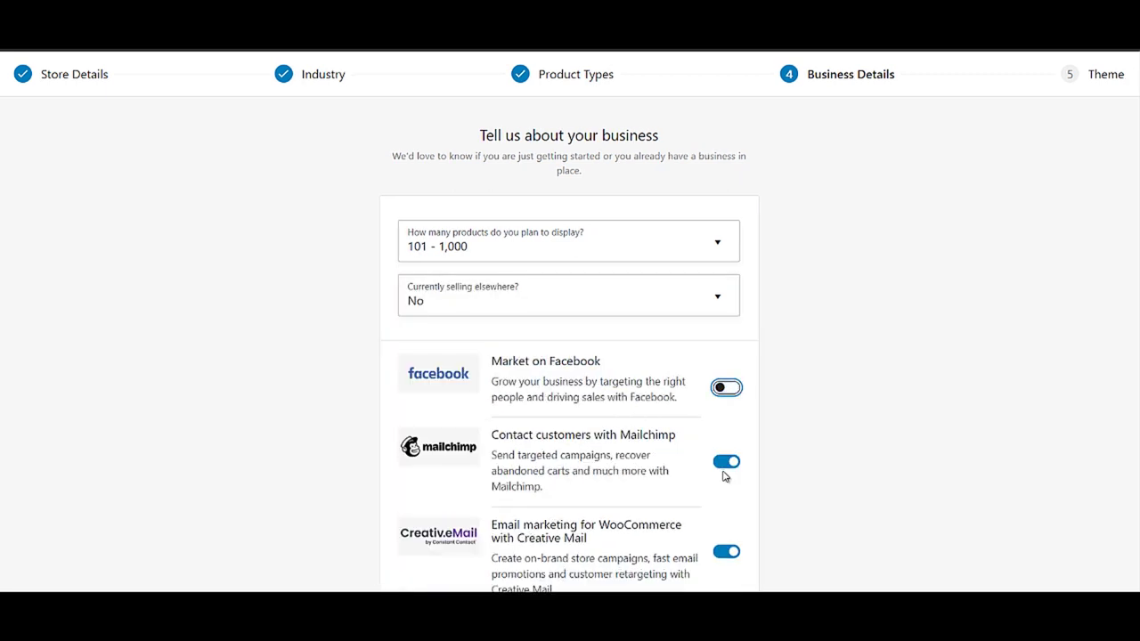
pyautogui.click(726, 462)
pyautogui.scroll(-3, 724, 470)
pyautogui.click(728, 325)
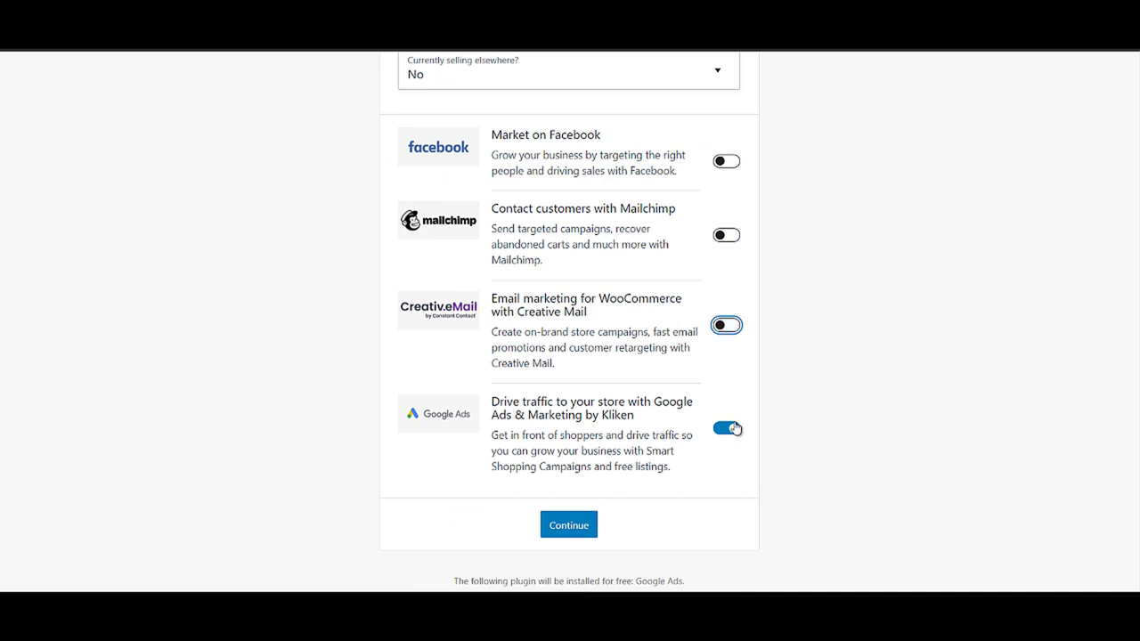
pyautogui.click(727, 429)
pyautogui.click(569, 571)
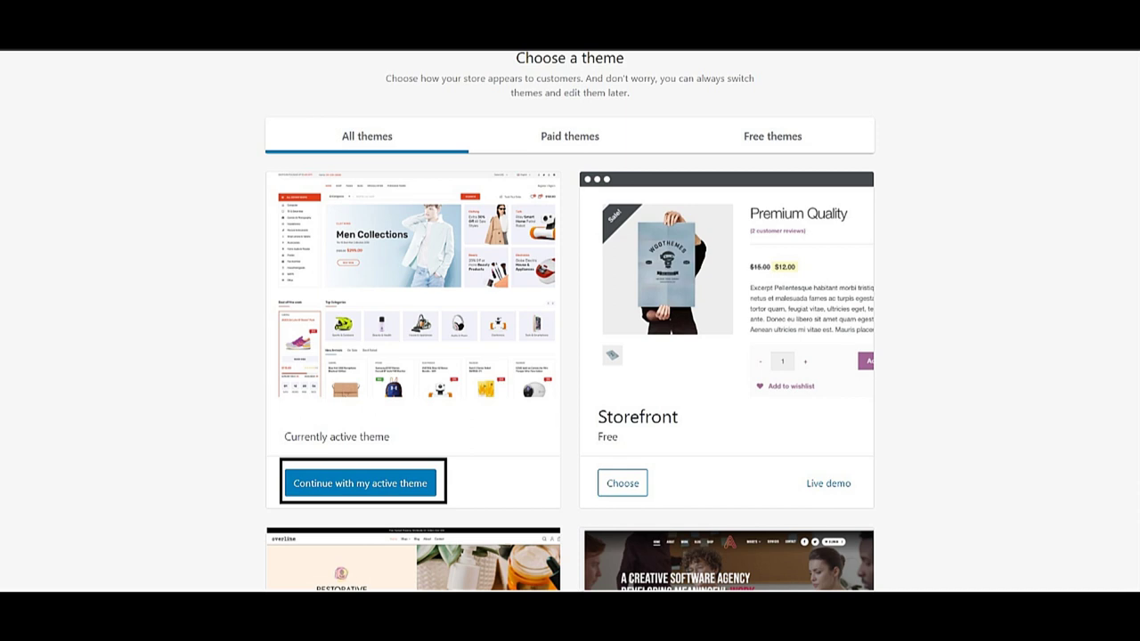
# - Continue with the active theme, dismiss the welcome tour, and open the Консоль dashboard
pyautogui.click(615, 460)
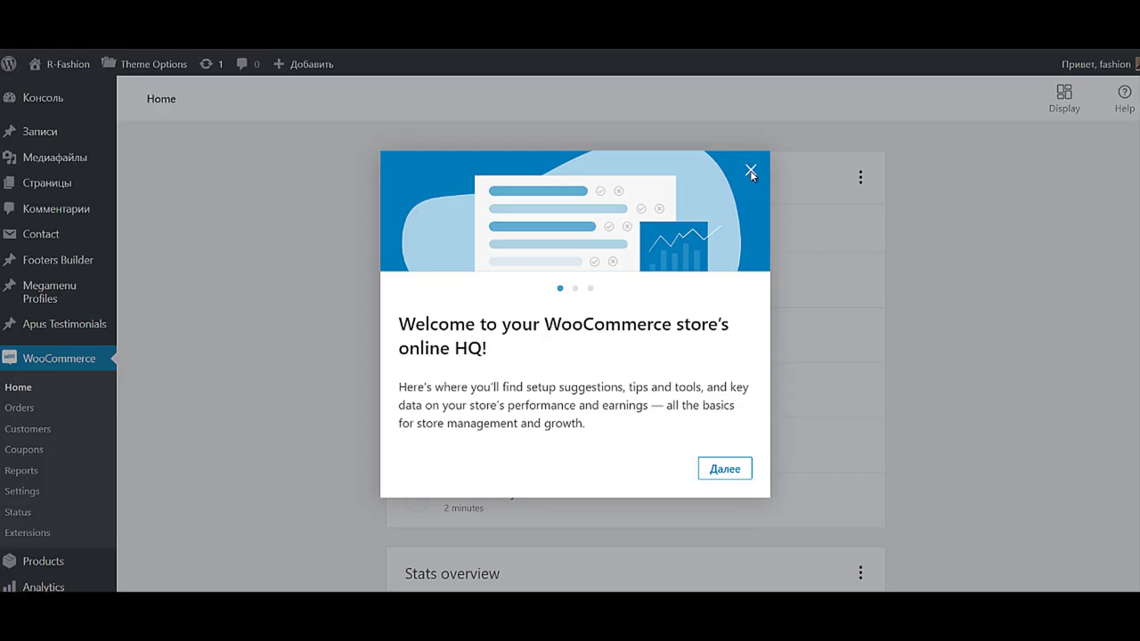
pyautogui.click(750, 171)
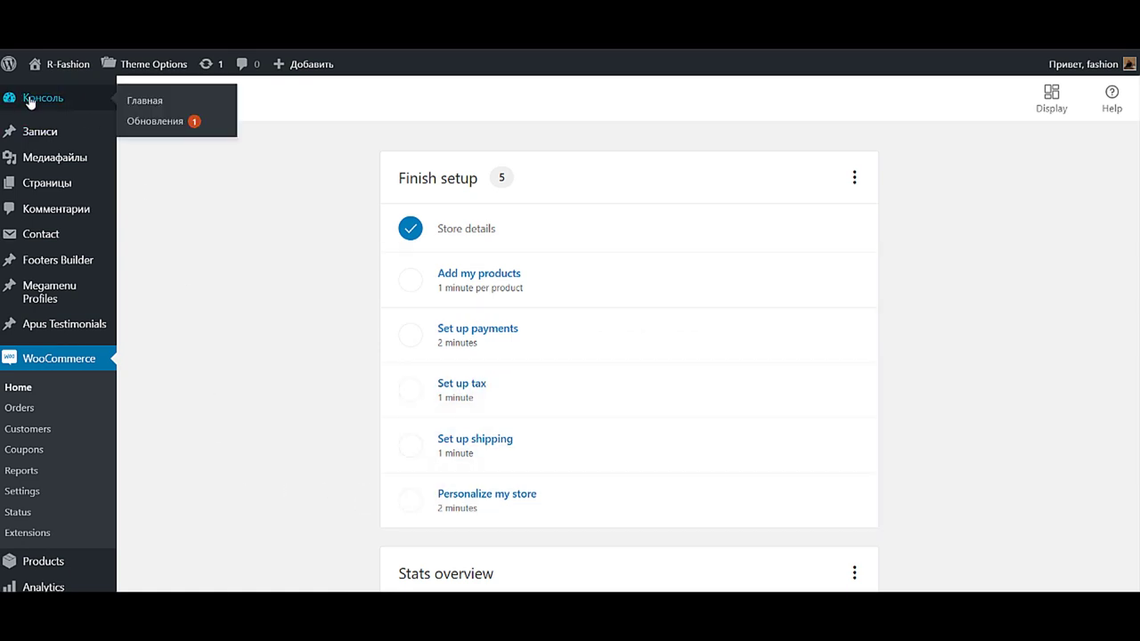
pyautogui.click(29, 100)
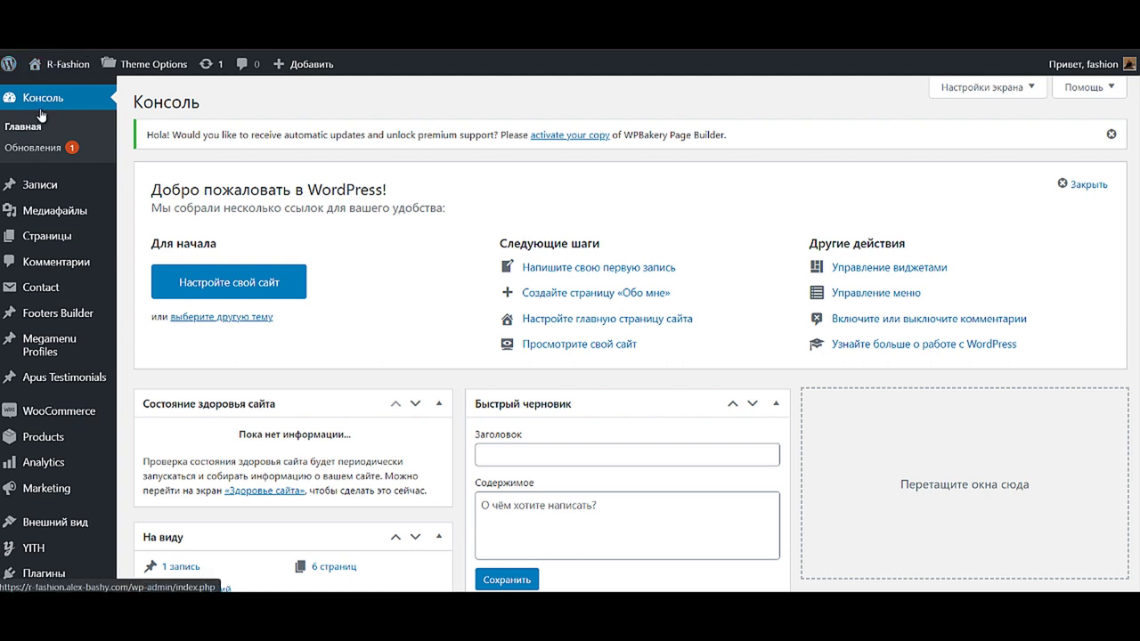
pyautogui.moveTo(53, 589)
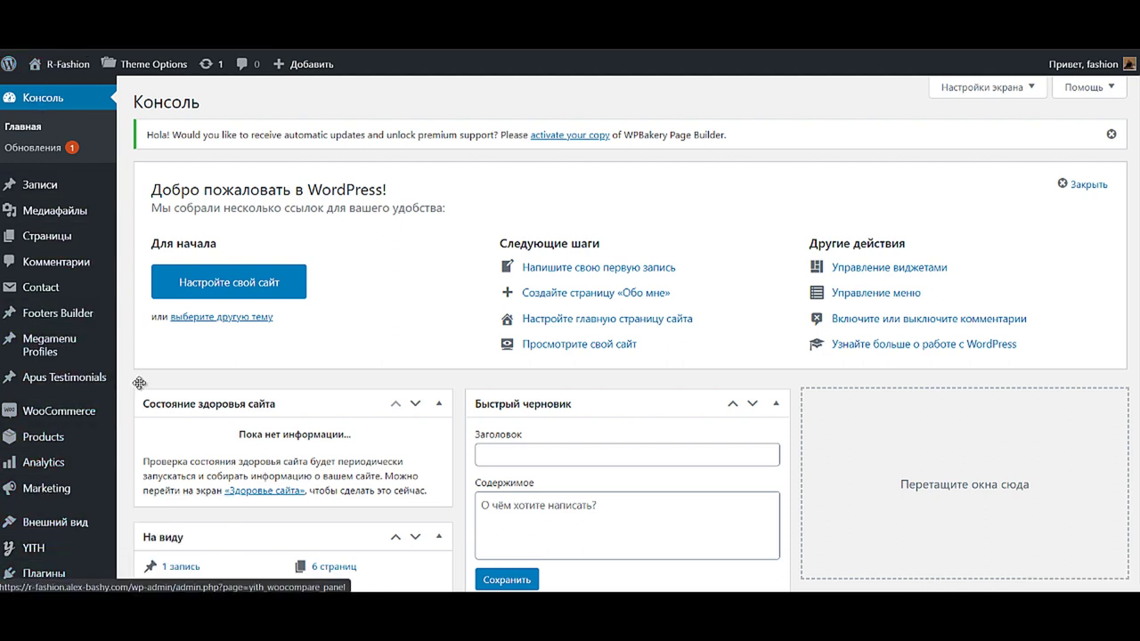
pyautogui.moveTo(36, 521)
pyautogui.scroll(-3, 34, 507)
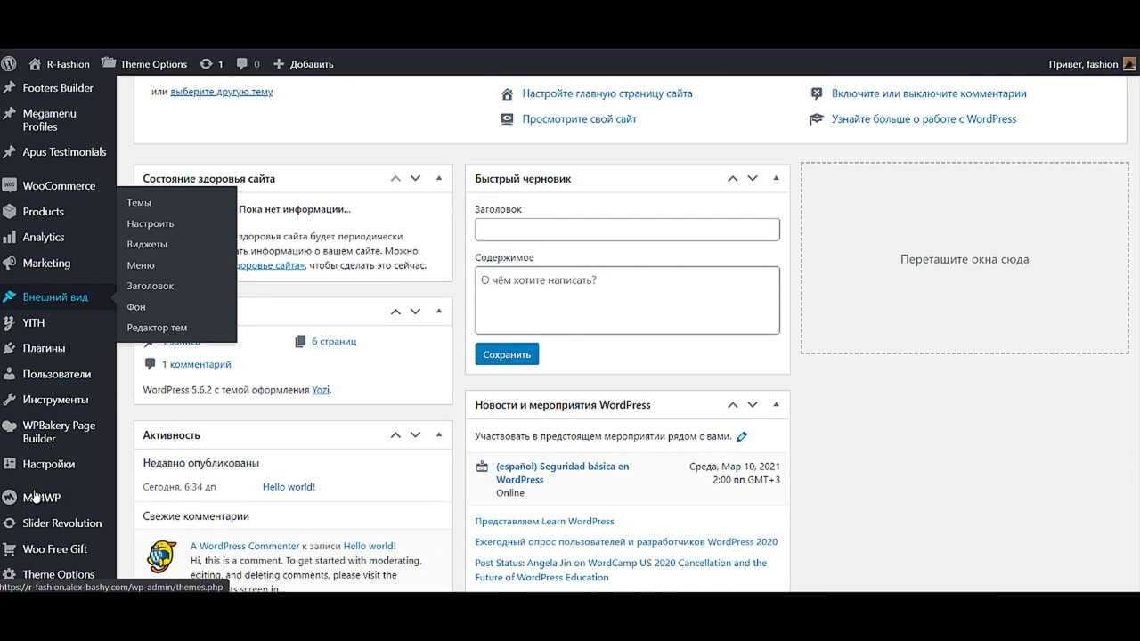
pyautogui.moveTo(53, 392)
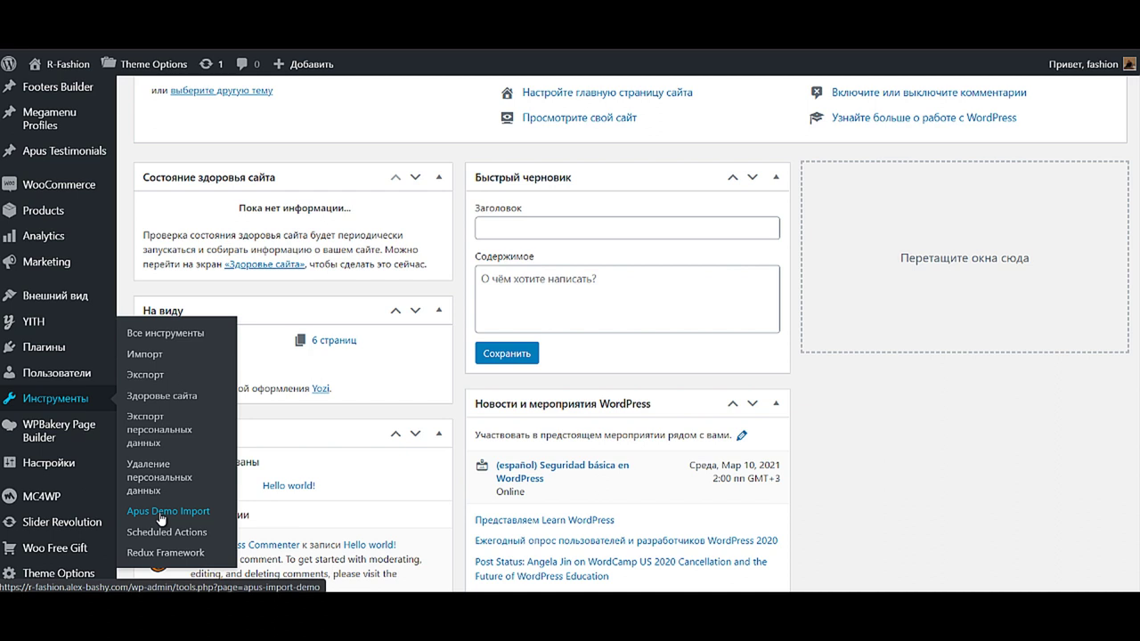
# - Import the Home 1 demo data in ApusTheme Demo Importer and confirm with OK
pyautogui.click(161, 518)
pyautogui.click(293, 254)
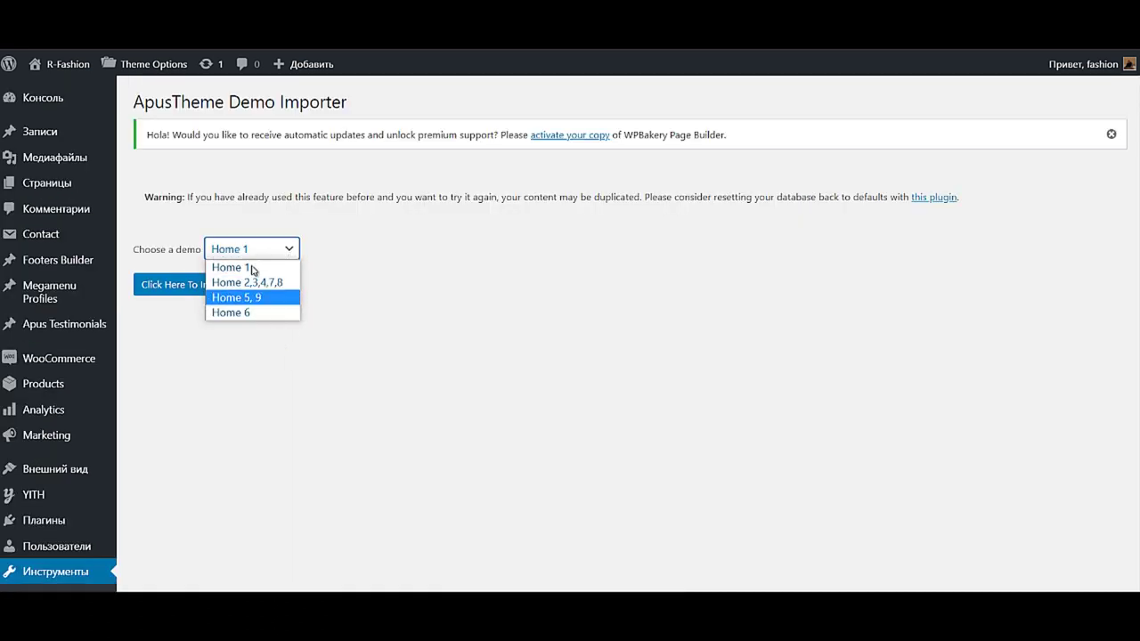
pyautogui.click(285, 384)
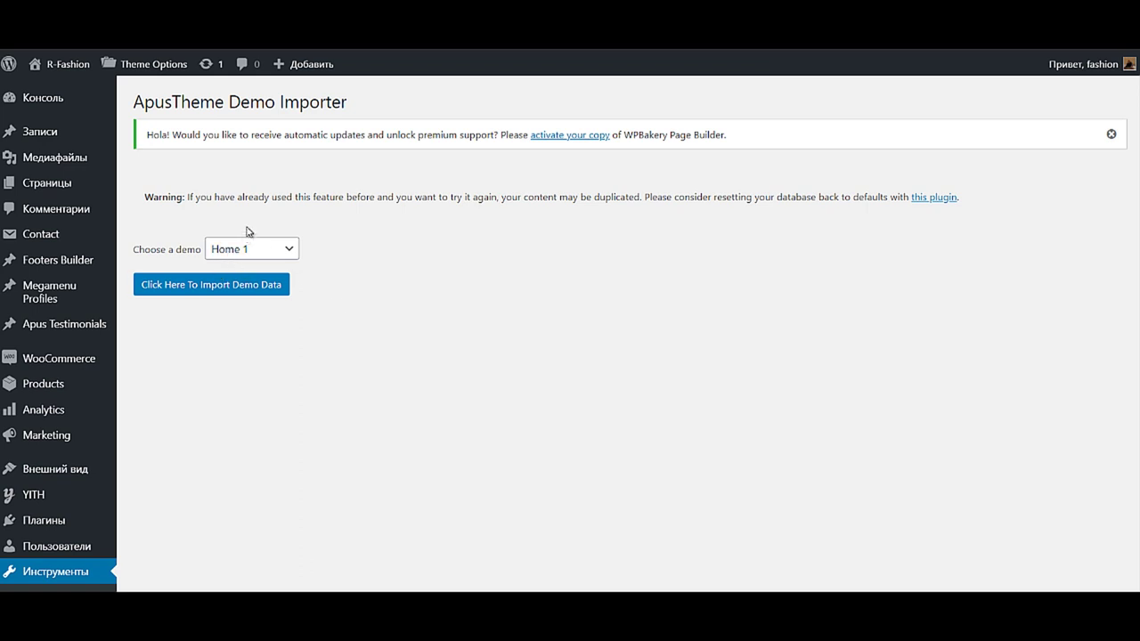
pyautogui.click(183, 290)
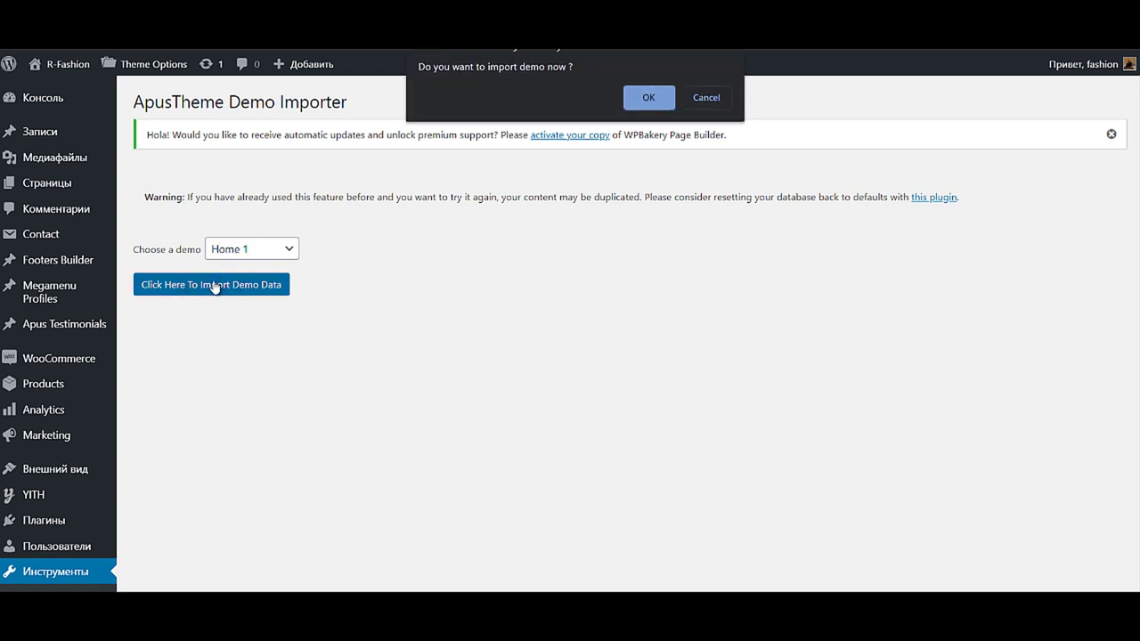
pyautogui.click(648, 98)
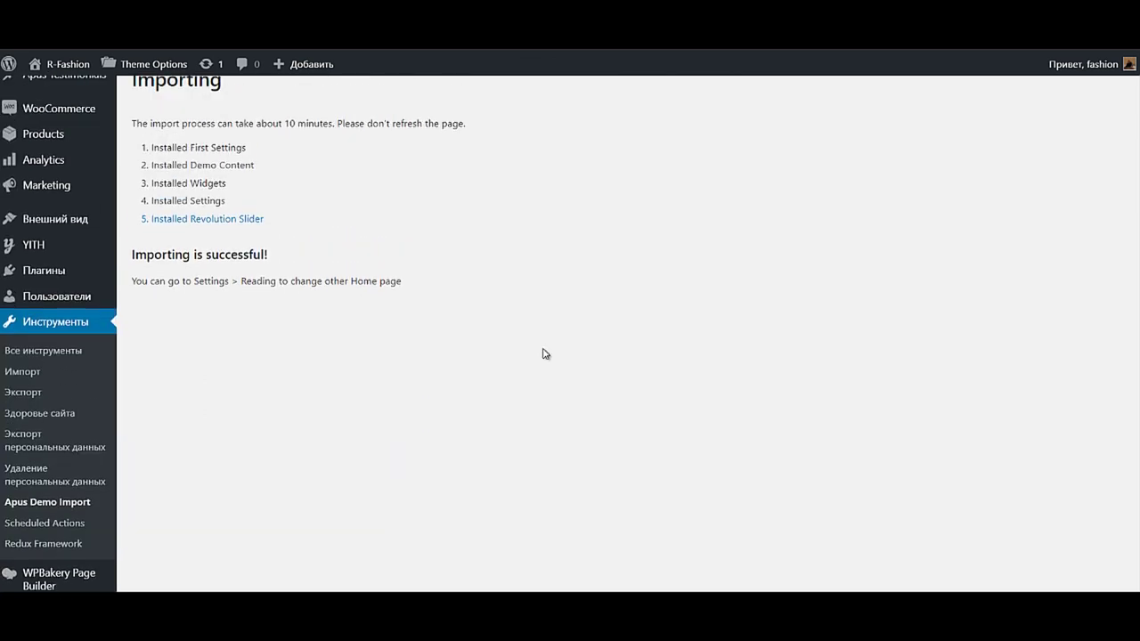
# - Go to the live site from the admin bar's site-name menu
pyautogui.scroll(1, 544, 355)
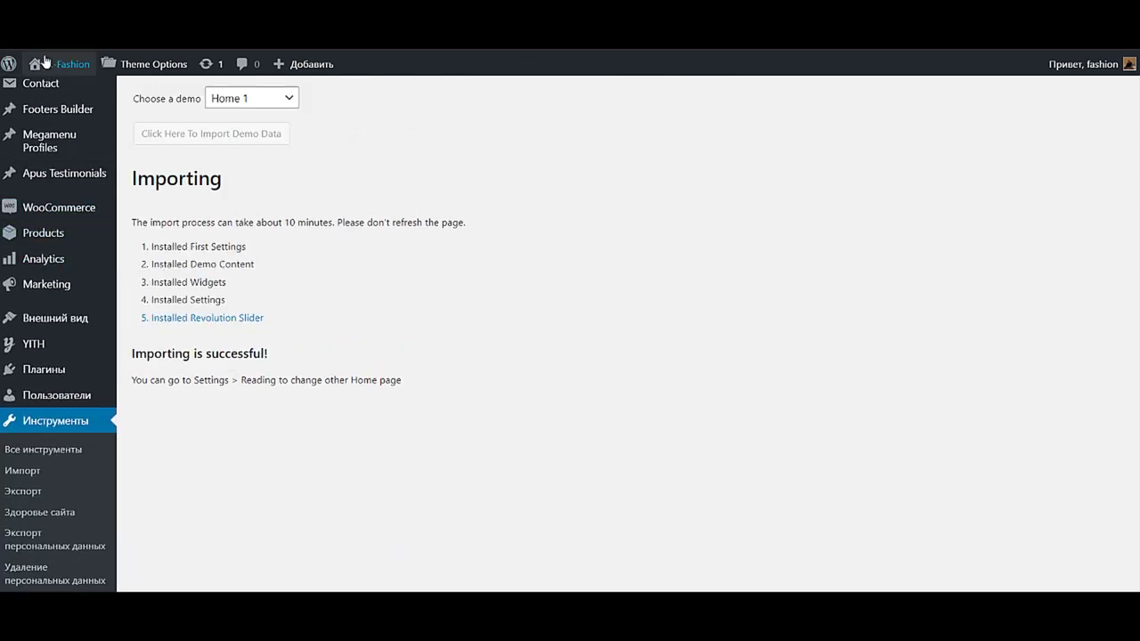
pyautogui.moveTo(59, 64)
pyautogui.click(57, 91)
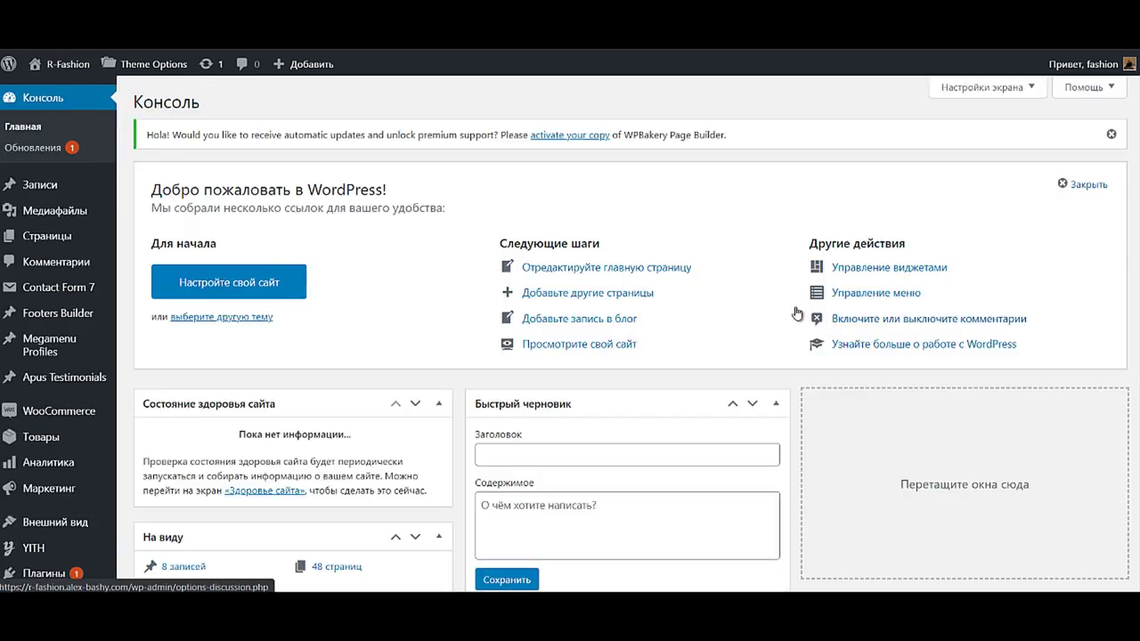
# - Open the live storefront via Перейти на сайт and scroll the home page
pyautogui.moveTo(34, 73)
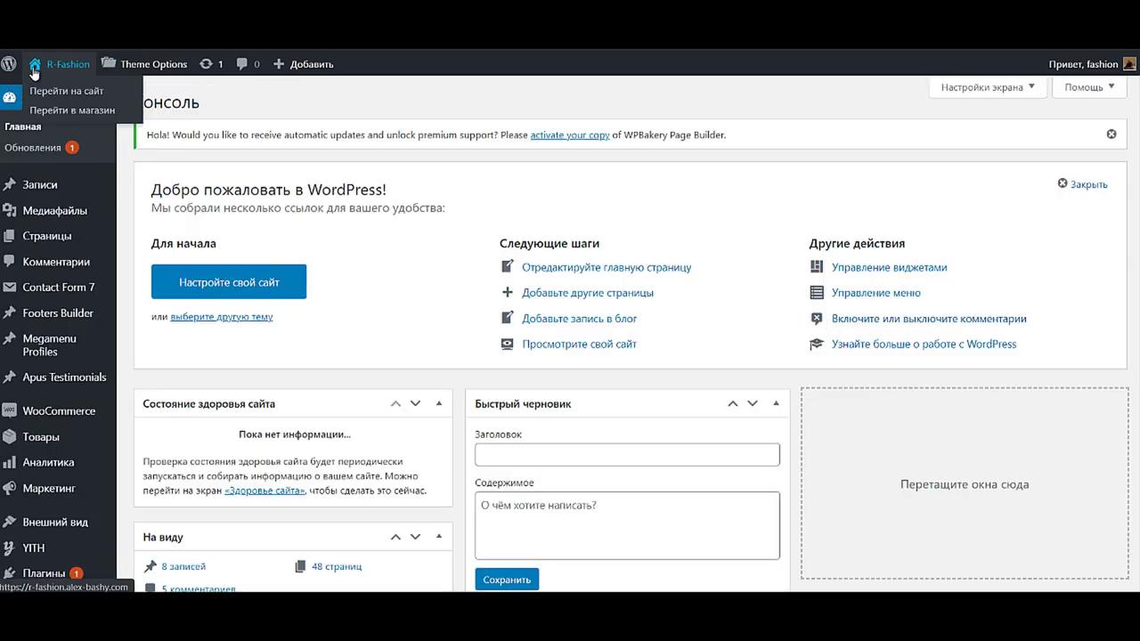
pyautogui.click(47, 91)
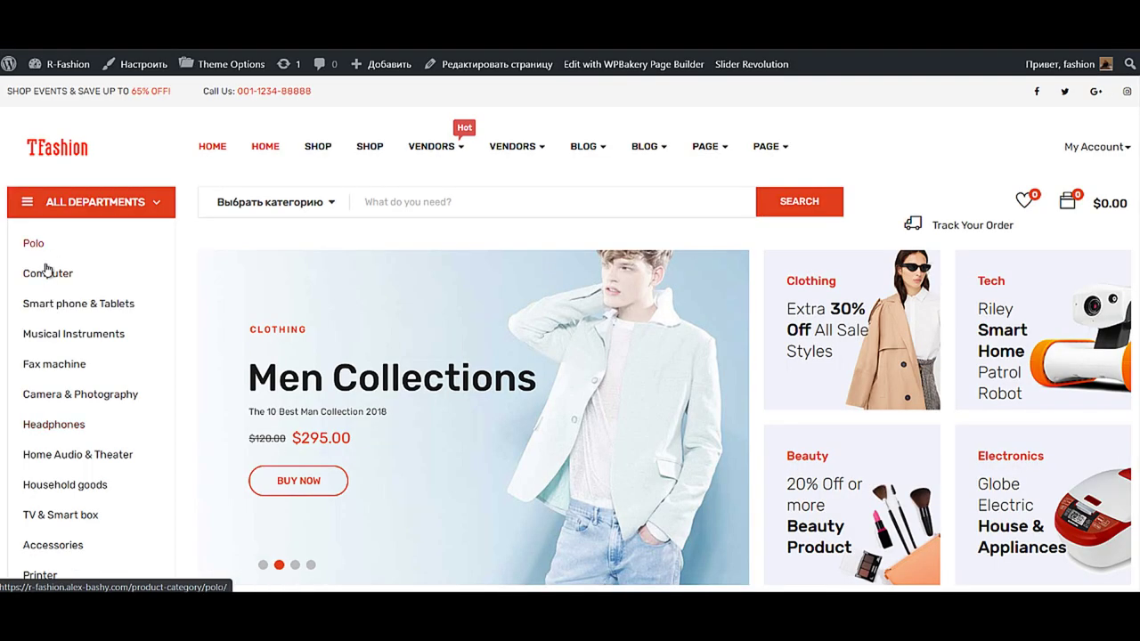
pyautogui.scroll(-4, 44, 267)
pyautogui.scroll(4, 52, 389)
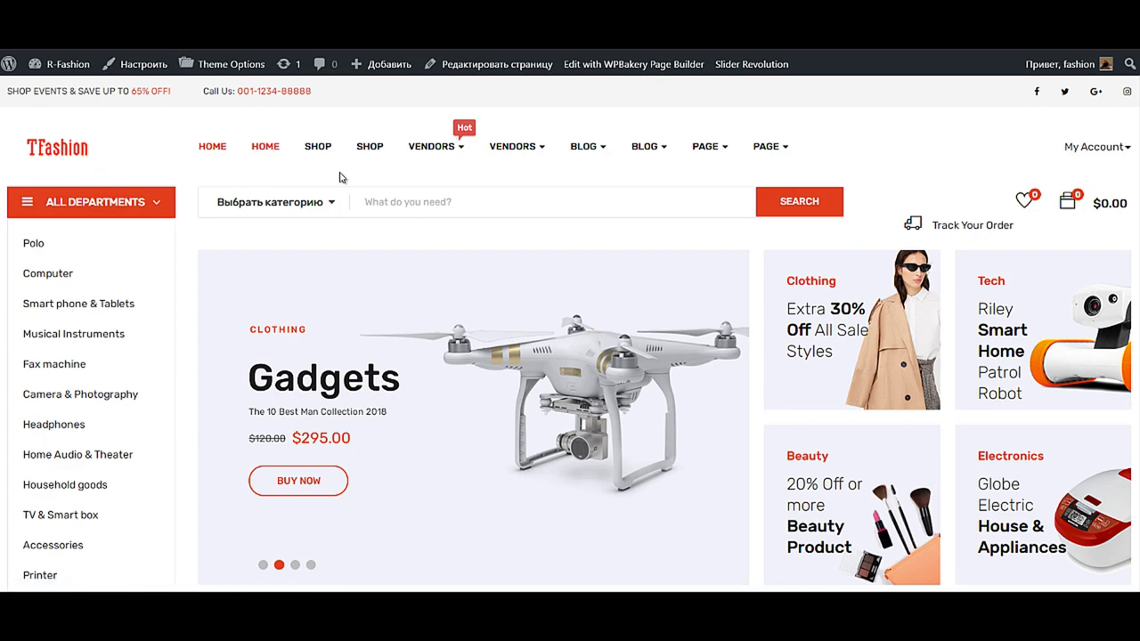
pyautogui.scroll(-5, 852, 382)
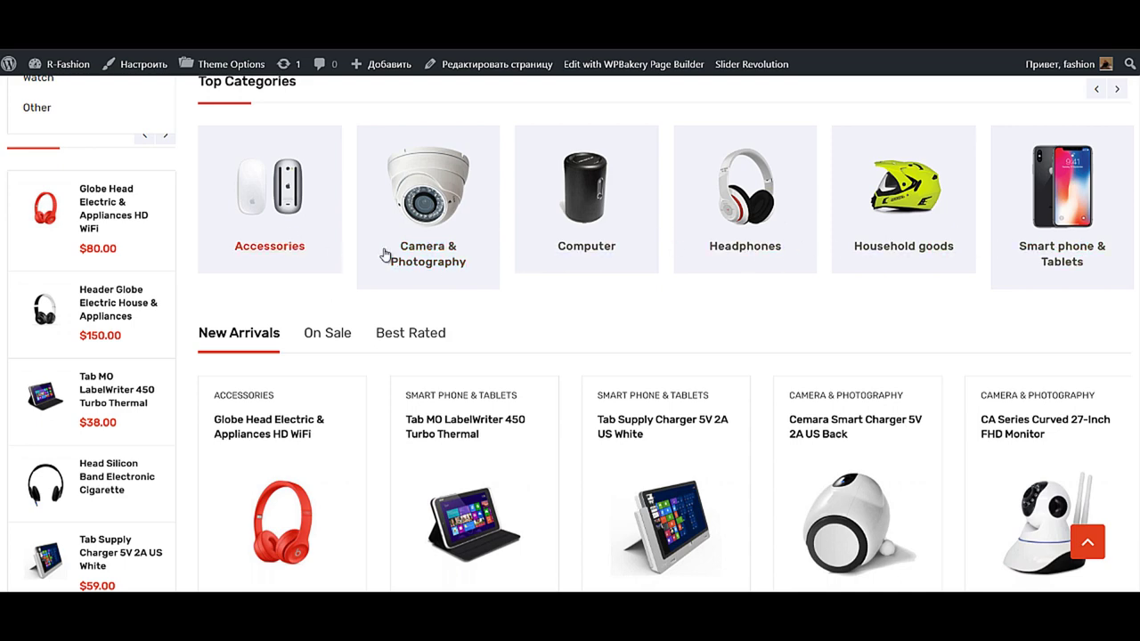
pyautogui.scroll(-3, 427, 481)
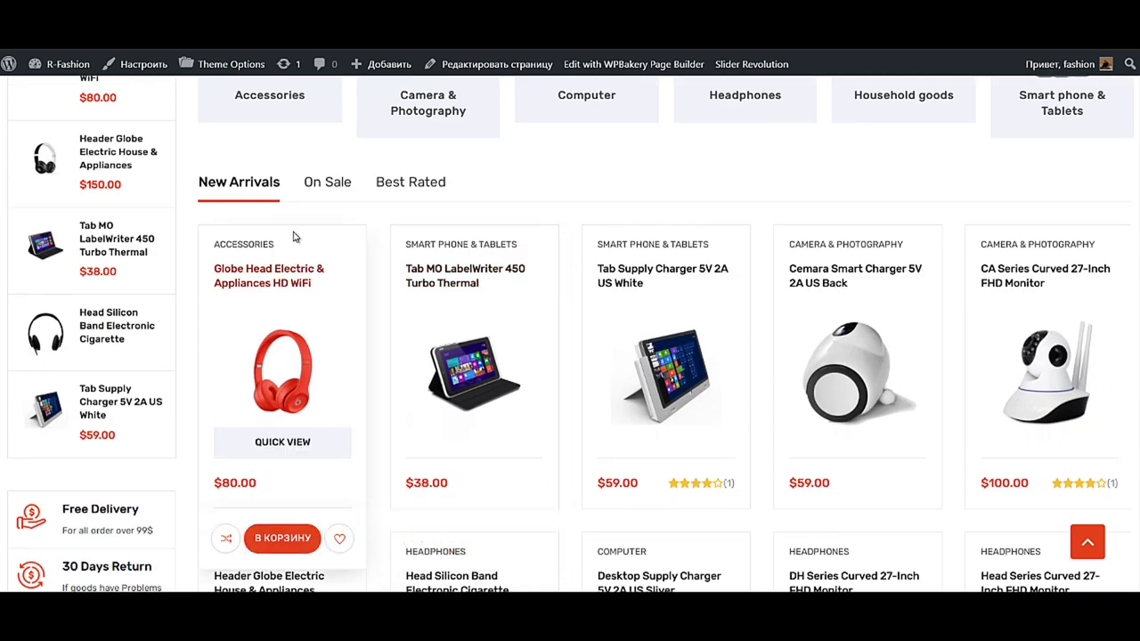
# - Switch the product section to the On Sale and Best Rated tabs
pyautogui.click(315, 191)
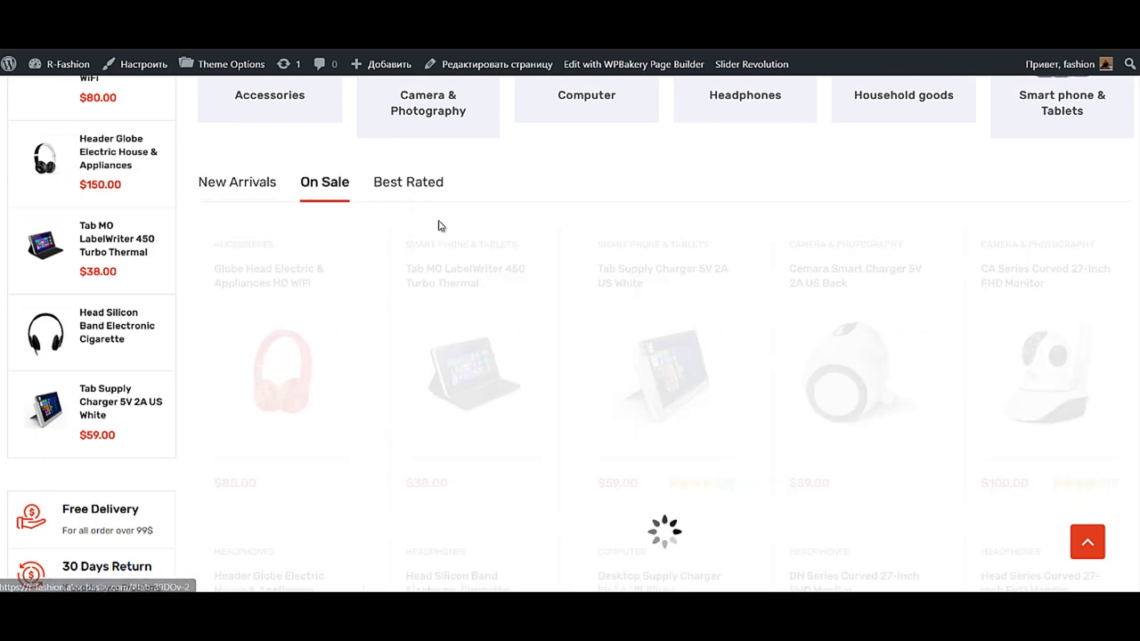
pyautogui.click(425, 189)
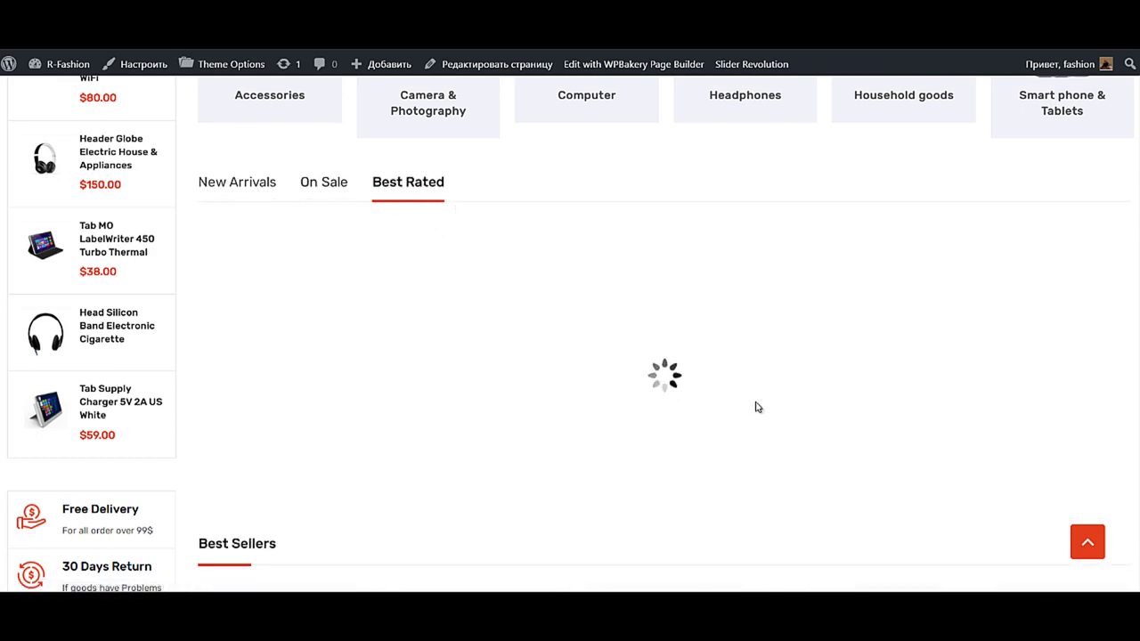
pyautogui.scroll(-4, 744, 389)
pyautogui.scroll(-12, 734, 386)
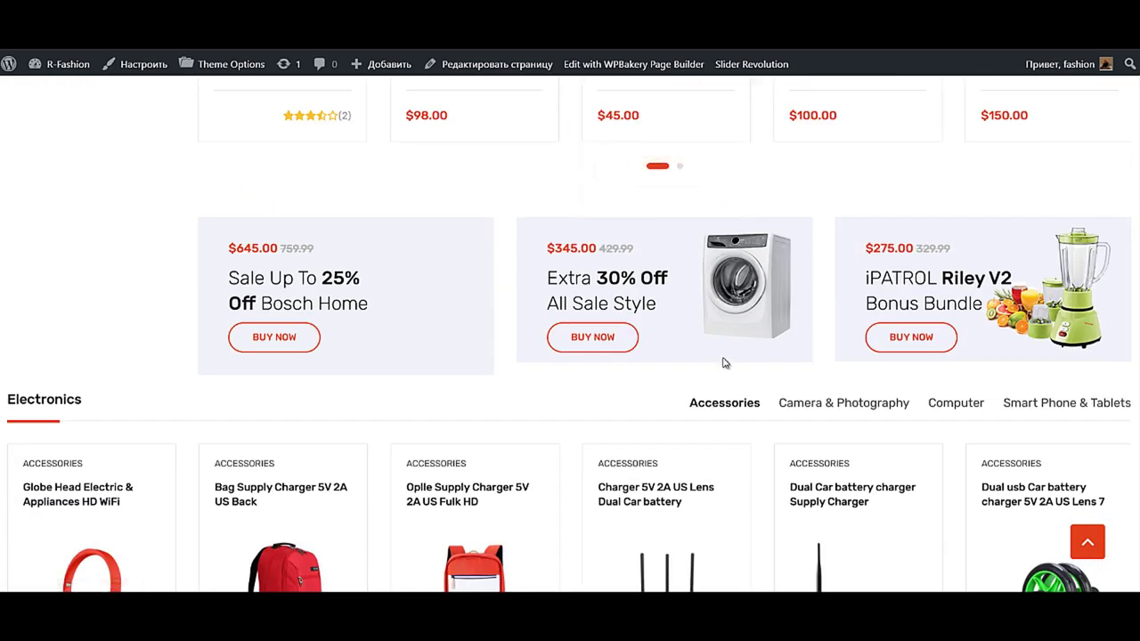
pyautogui.scroll(-5, 735, 344)
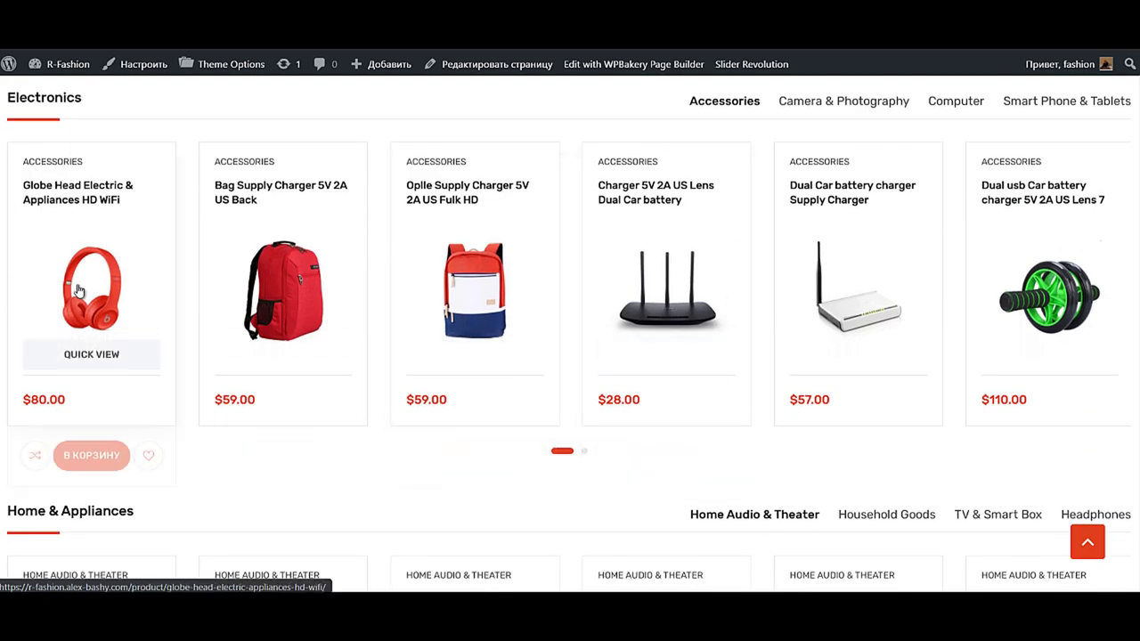
pyautogui.scroll(3, 590, 276)
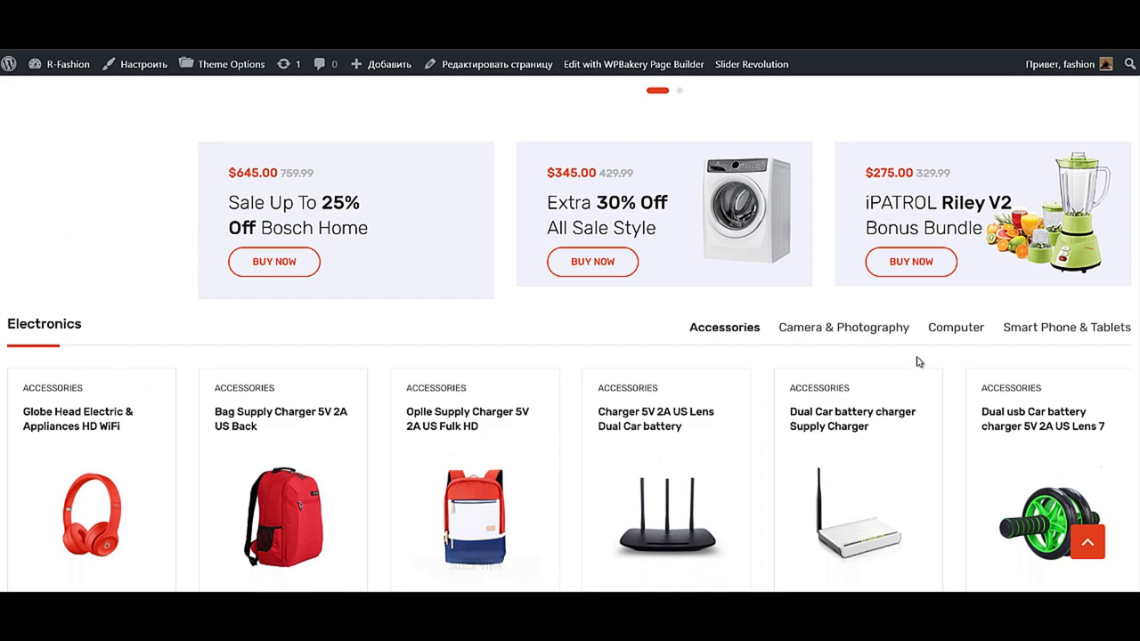
# - Show the Camera & Photography and Computer electronics tabs and browse the sections below
pyautogui.click(843, 332)
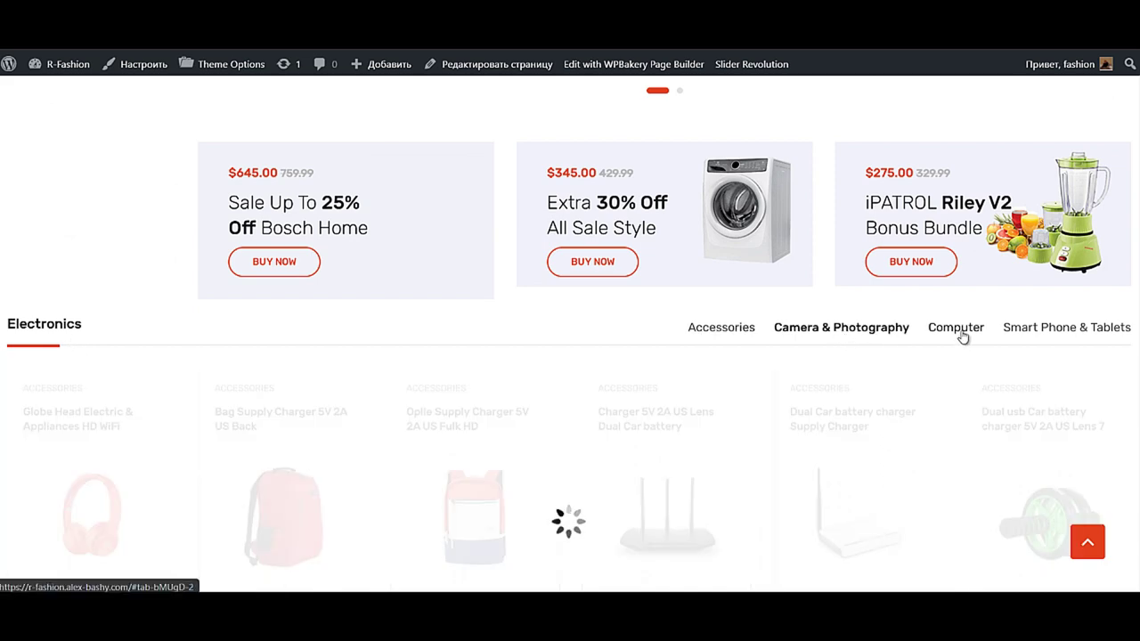
pyautogui.click(956, 331)
pyautogui.scroll(-4, 890, 366)
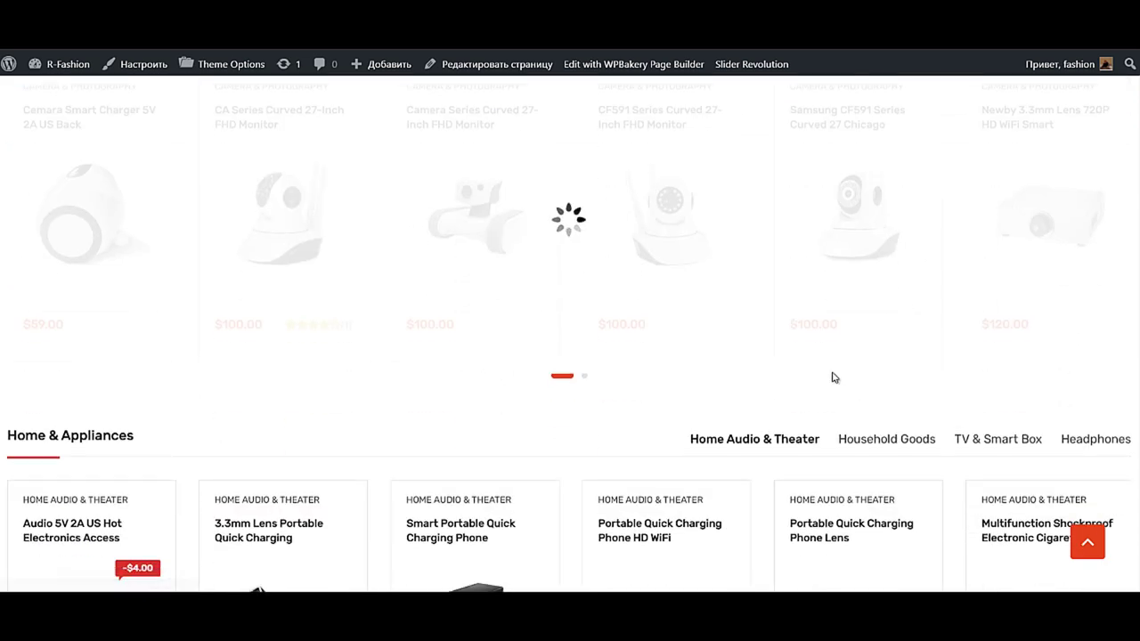
pyautogui.scroll(-6, 823, 374)
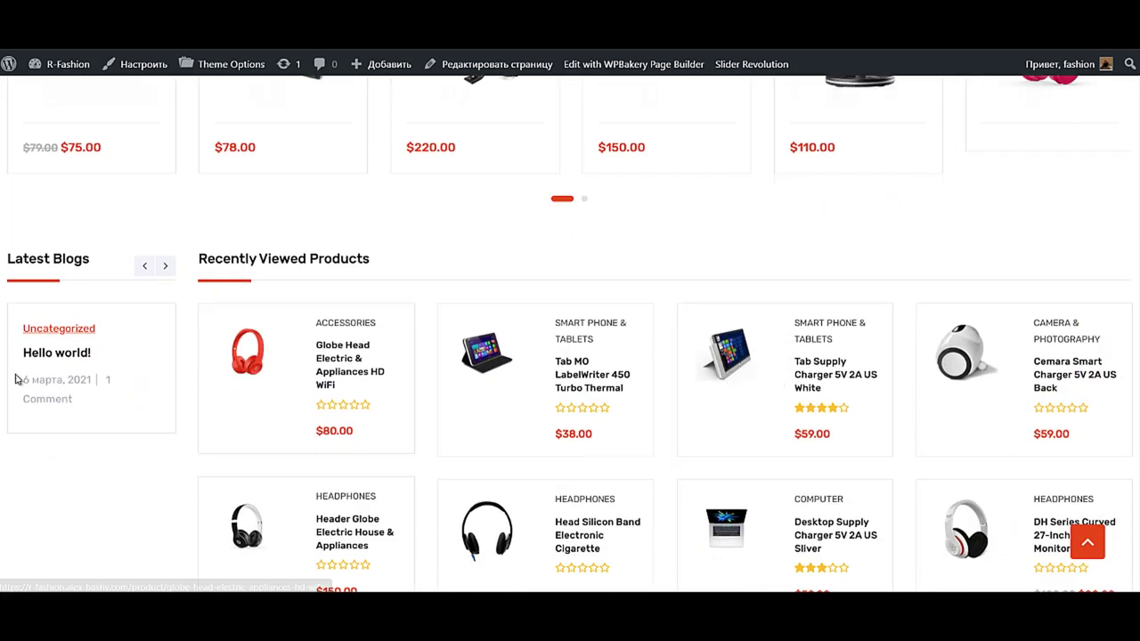
pyautogui.scroll(-6, 79, 377)
pyautogui.scroll(15, 187, 375)
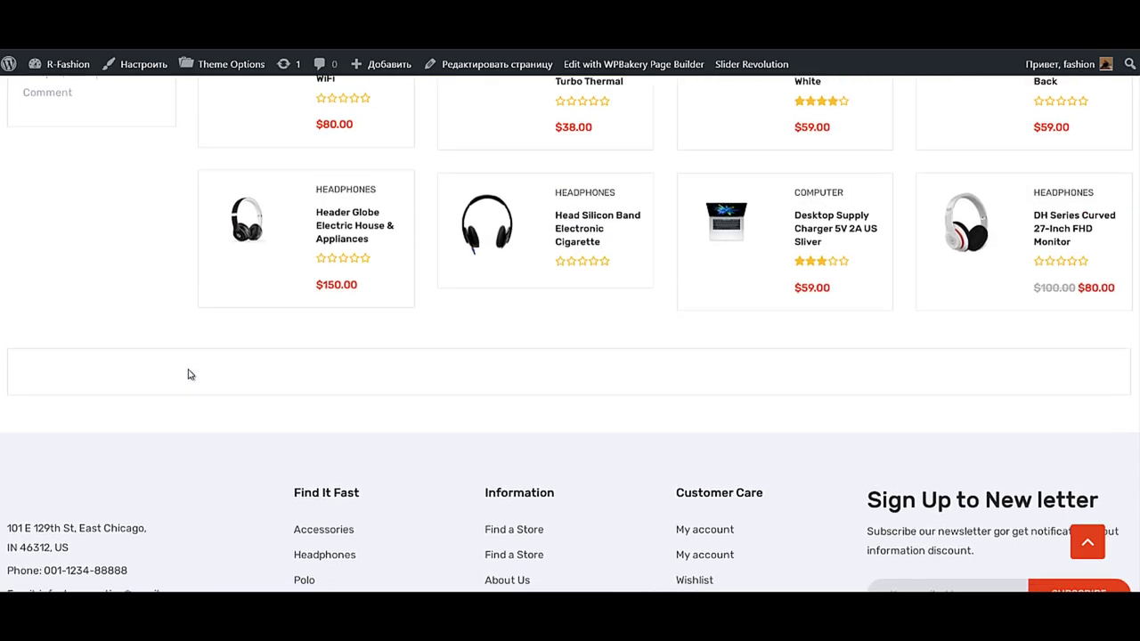
pyautogui.scroll(10, 253, 359)
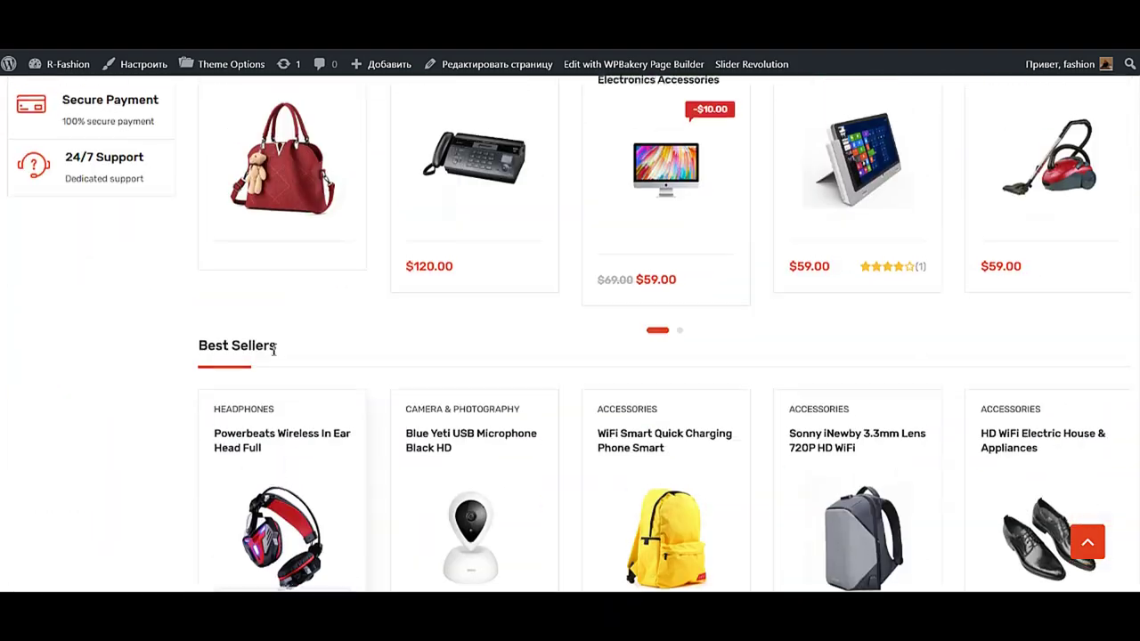
pyautogui.scroll(-3, 129, 508)
pyautogui.scroll(8, 148, 321)
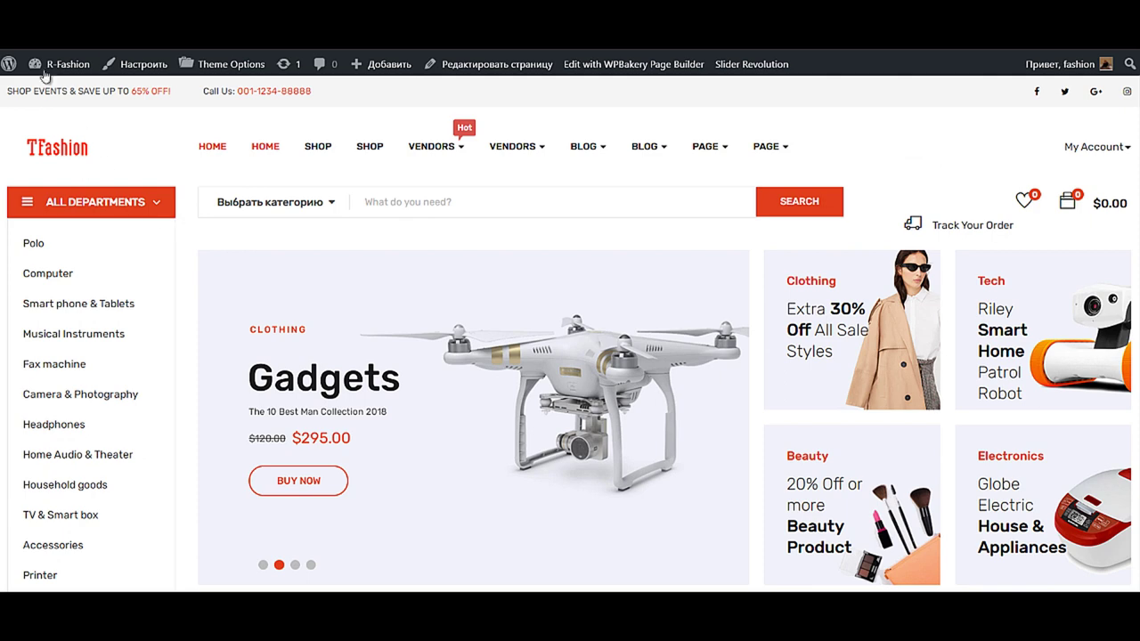
# - Return to Консоль, then go to the shop via Перейти в магазин and view the product grid
pyautogui.moveTo(45, 69)
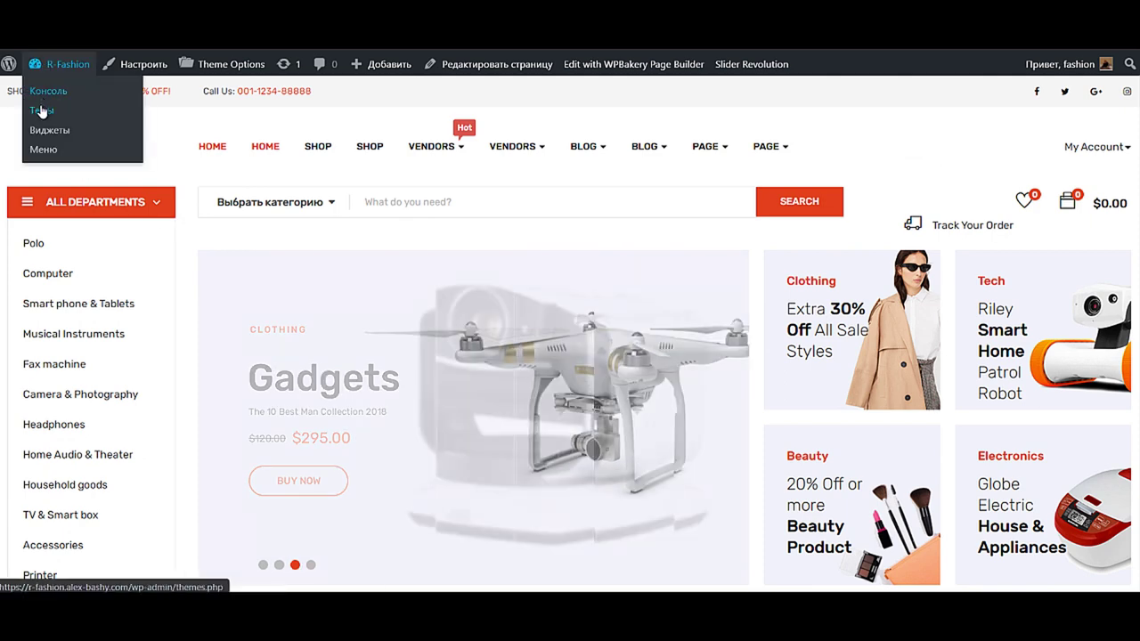
pyautogui.click(48, 91)
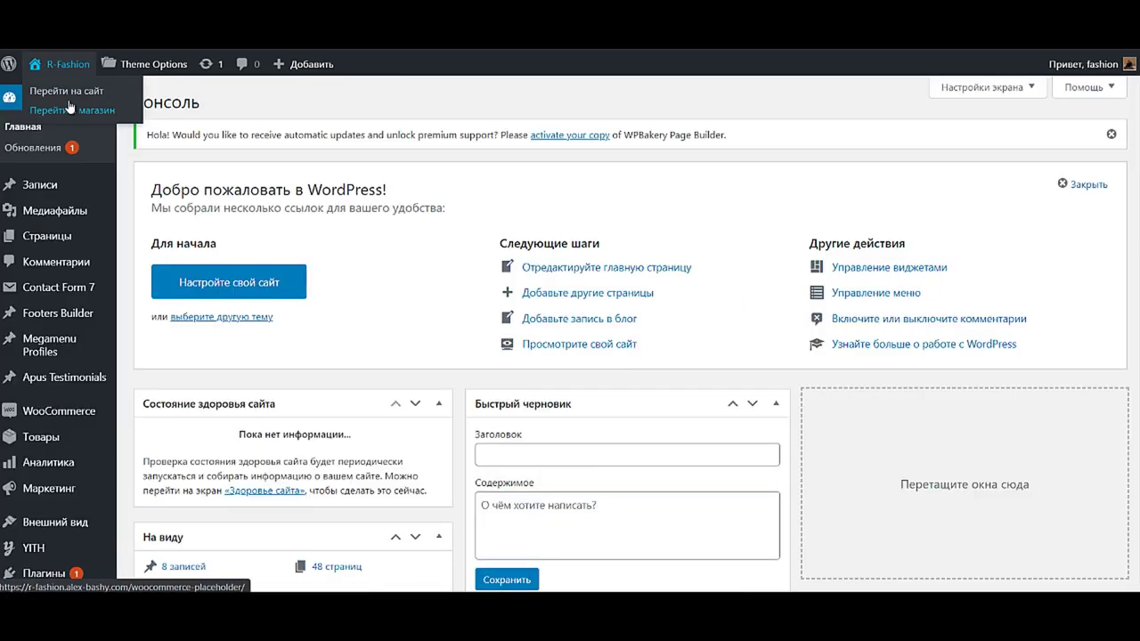
pyautogui.click(73, 110)
pyautogui.scroll(-3, 590, 302)
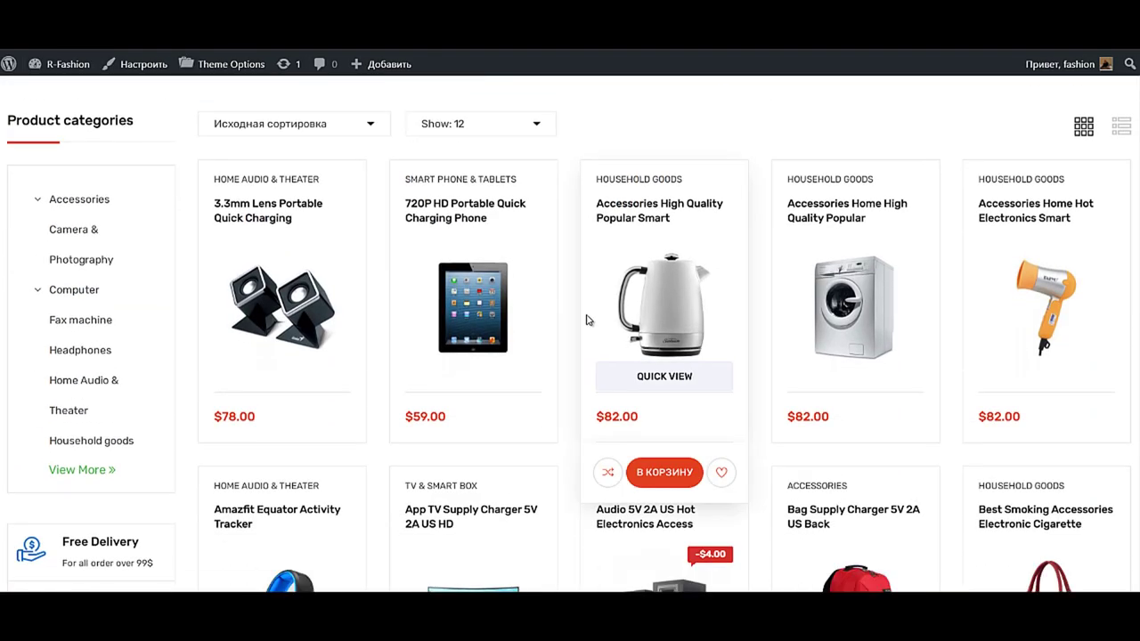
pyautogui.scroll(-3, 590, 329)
pyautogui.scroll(3, 615, 357)
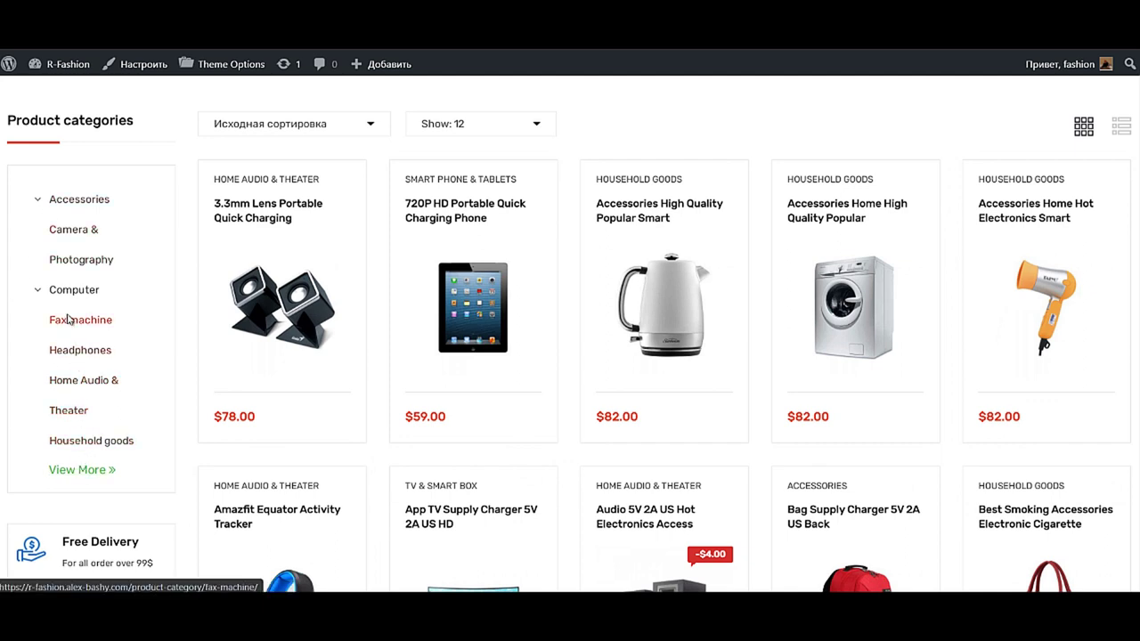
# - Open the Camera & Photography category, then Home Audio & Theater, and browse its 7 products
pyautogui.click(71, 235)
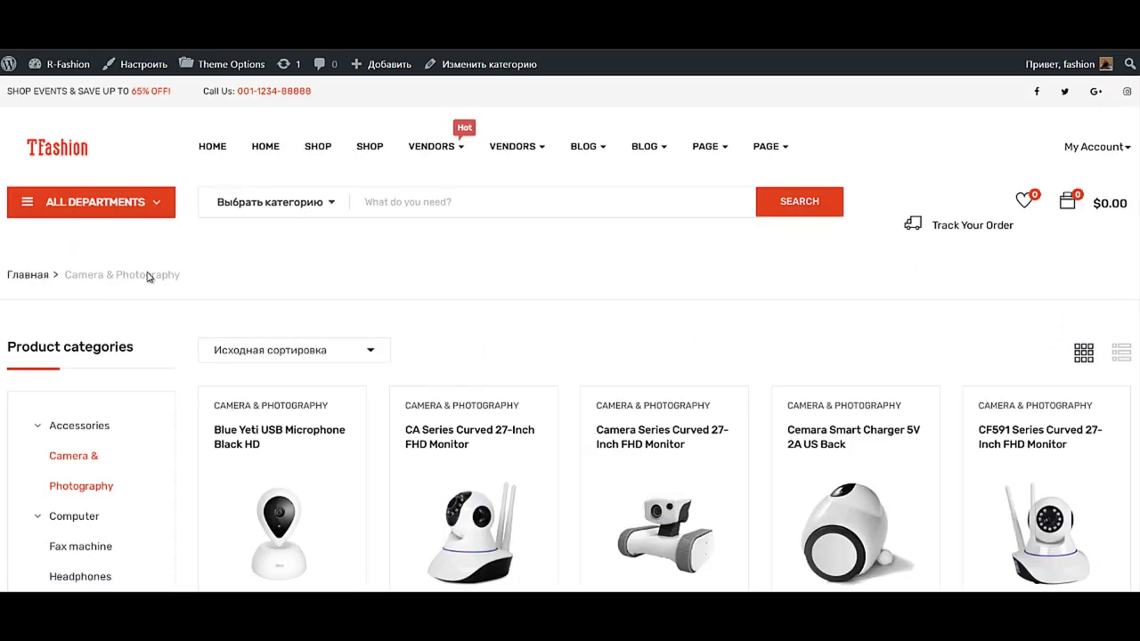
pyautogui.scroll(-3, 329, 333)
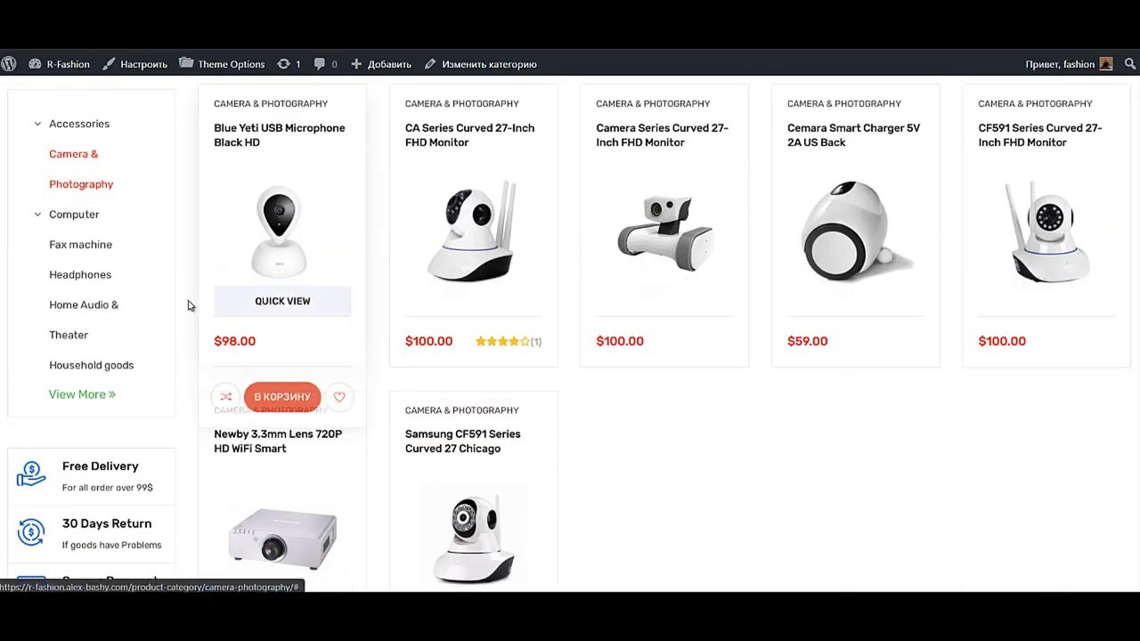
pyautogui.click(74, 337)
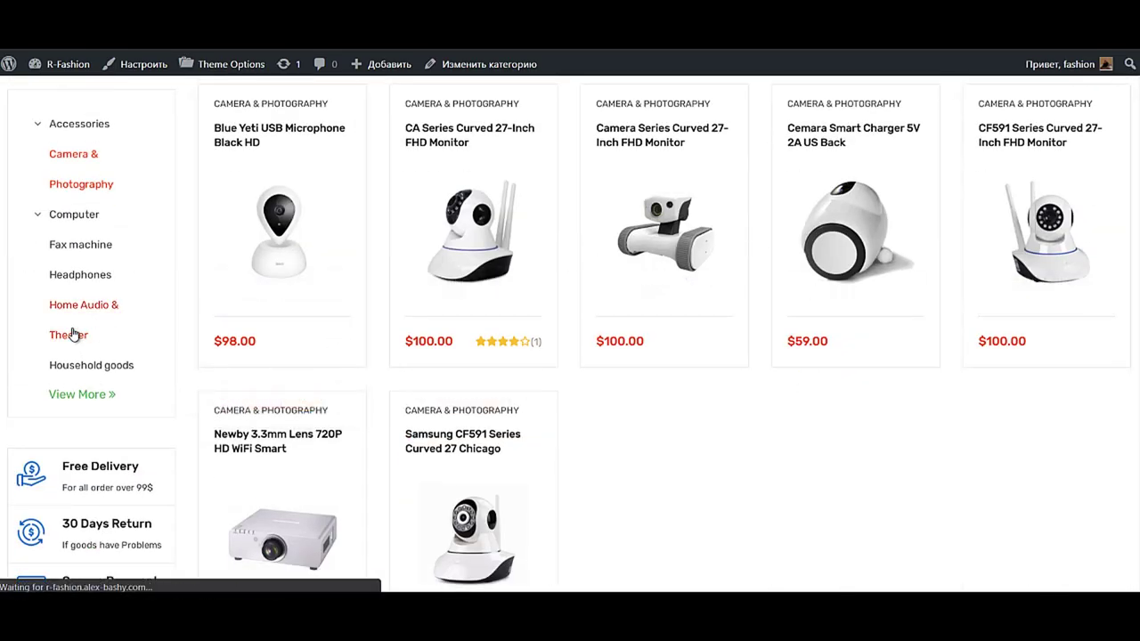
pyautogui.scroll(-2, 508, 379)
pyautogui.scroll(-3, 509, 379)
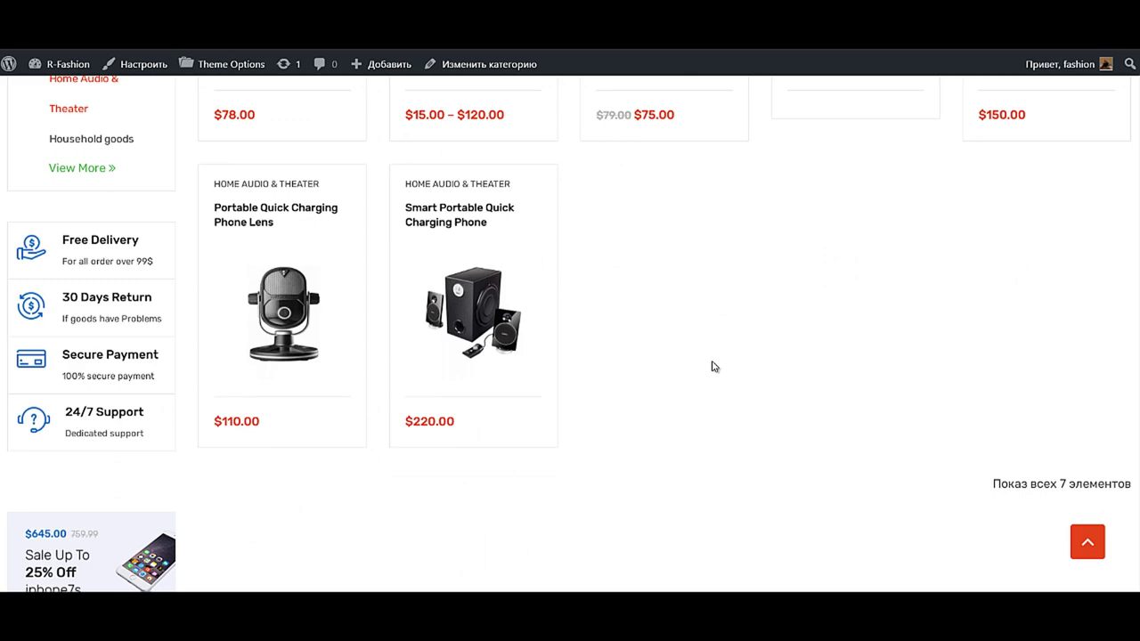
pyautogui.scroll(2, 89, 311)
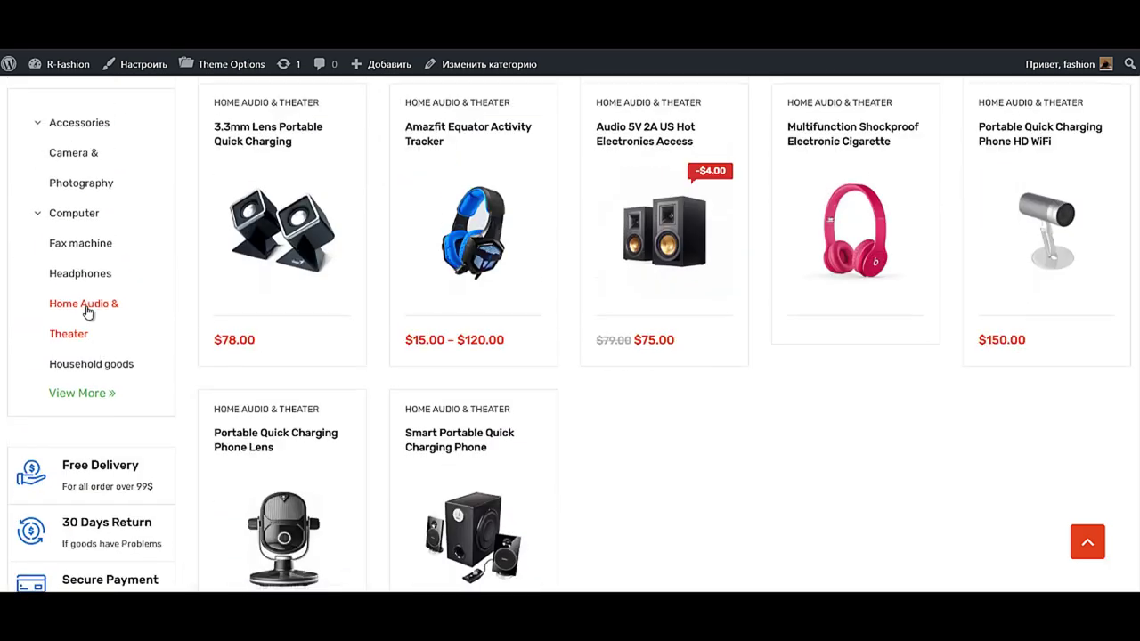
# - Expand the Product categories sidebar with View More to list every category
pyautogui.click(59, 394)
pyautogui.scroll(-1, 130, 437)
pyautogui.scroll(-2, 125, 437)
pyautogui.scroll(3, 122, 429)
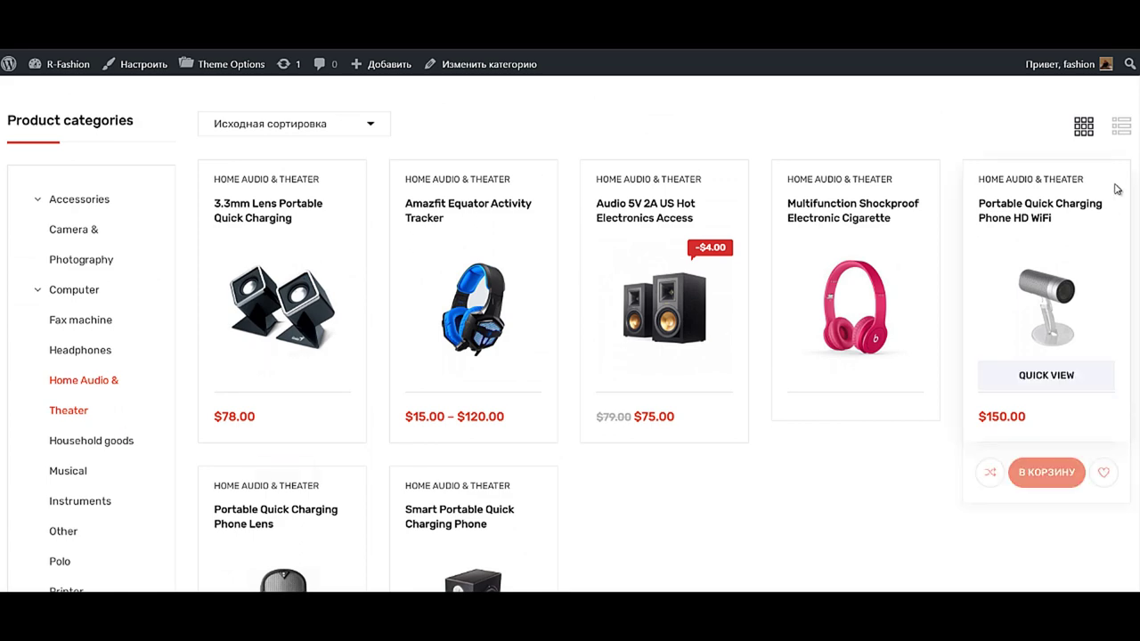
# - Switch the Home Audio & Theater products to the detailed list view
pyautogui.click(1119, 127)
pyautogui.scroll(-4, 962, 236)
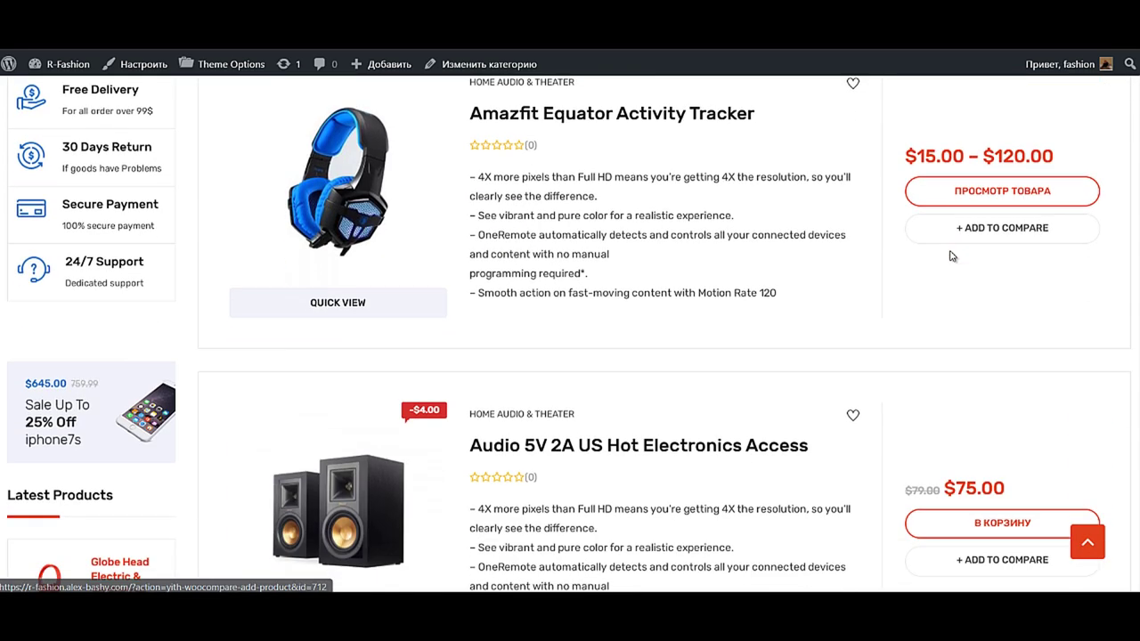
pyautogui.scroll(4, 701, 309)
pyautogui.scroll(1, 701, 309)
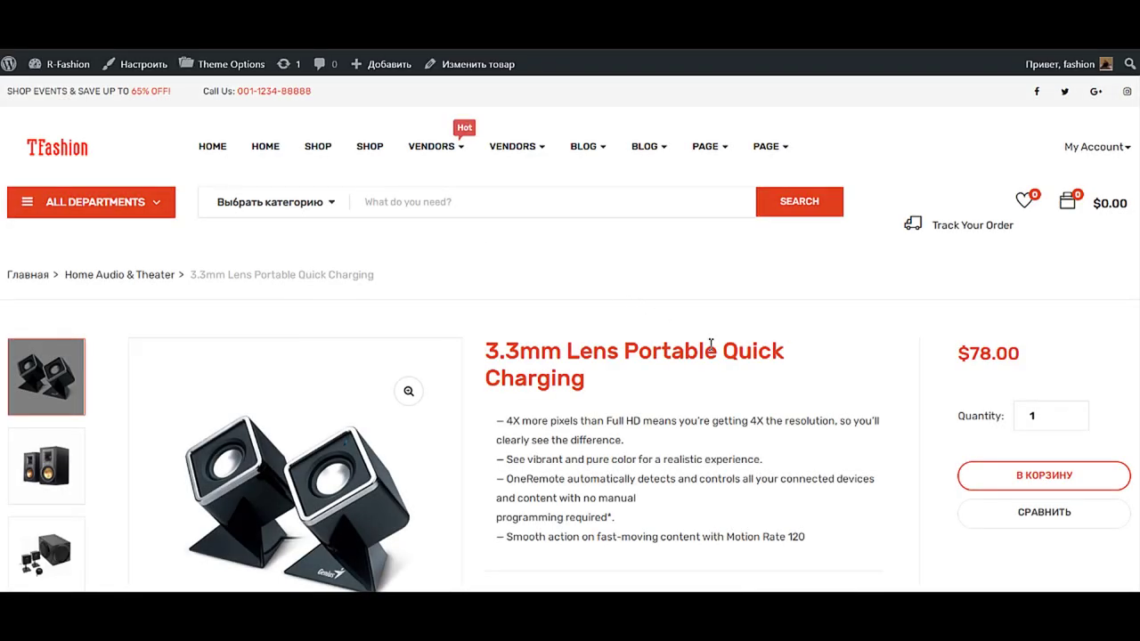
# - Scroll through the 3.3mm Lens product page and view its FEATURES tab
pyautogui.scroll(-2, 940, 323)
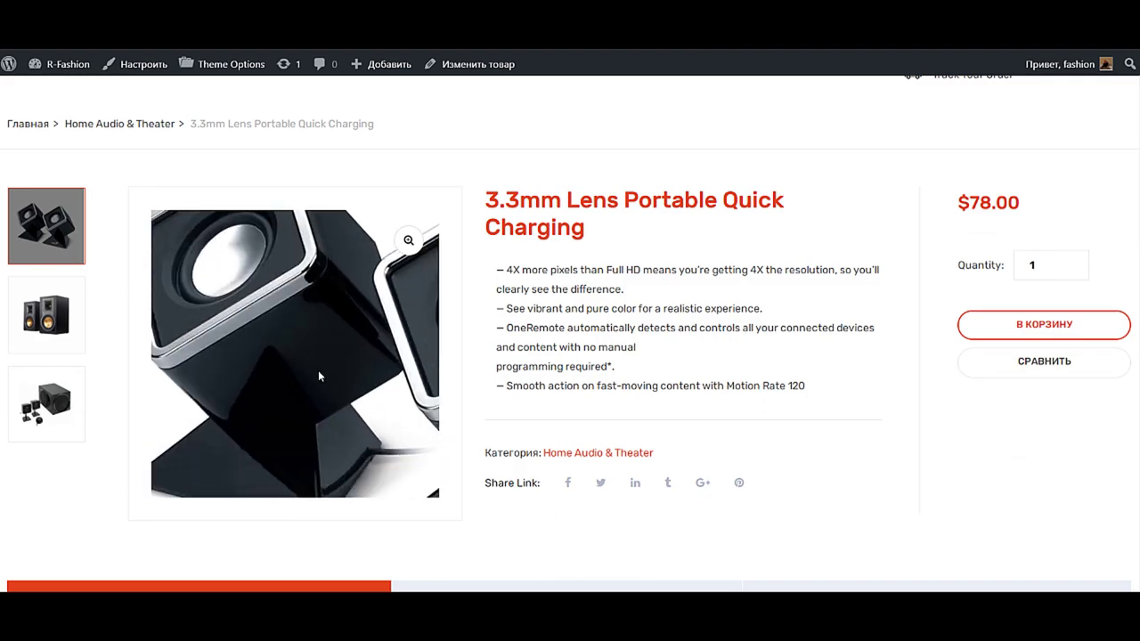
pyautogui.scroll(-6, 750, 391)
pyautogui.scroll(-15, 630, 392)
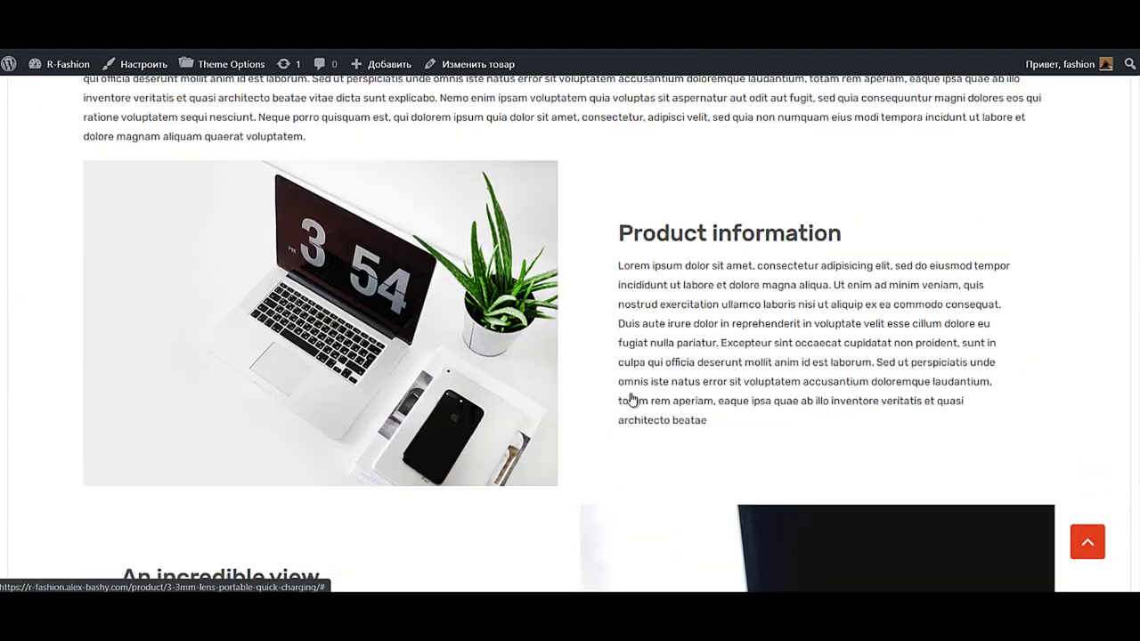
pyautogui.scroll(5, 634, 374)
pyautogui.scroll(3, 636, 368)
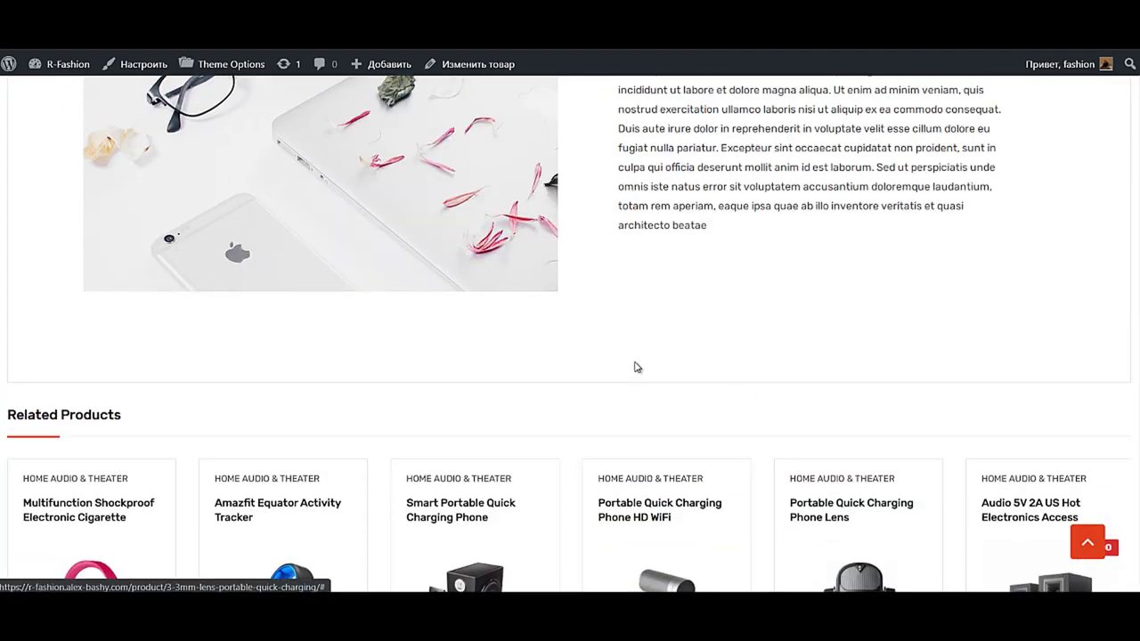
pyautogui.scroll(15, 705, 419)
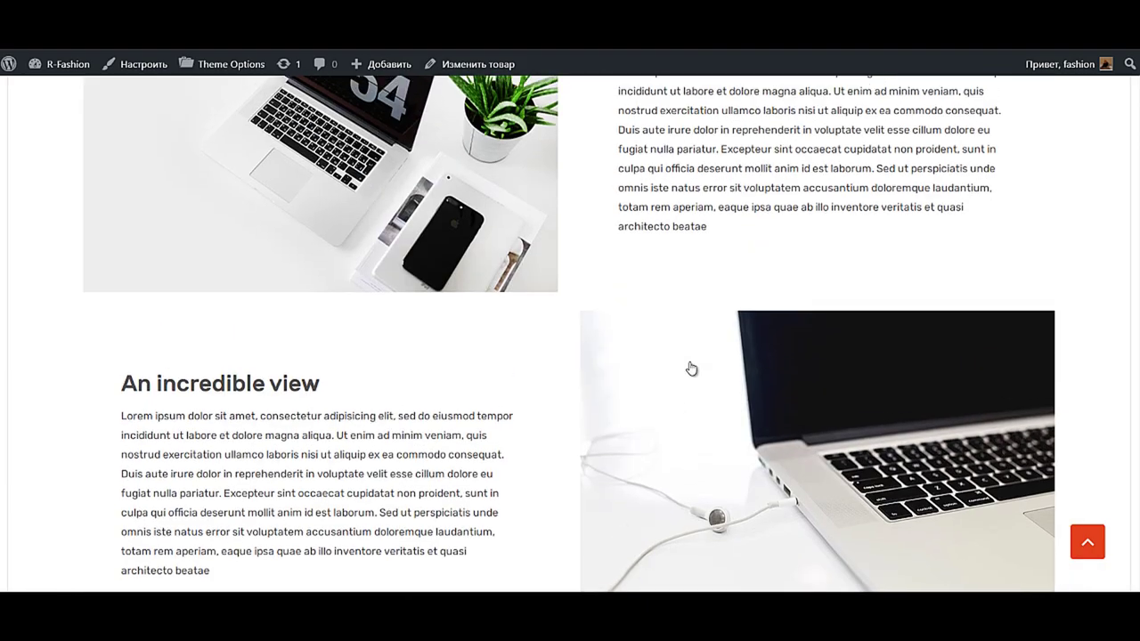
pyautogui.scroll(-3, 654, 394)
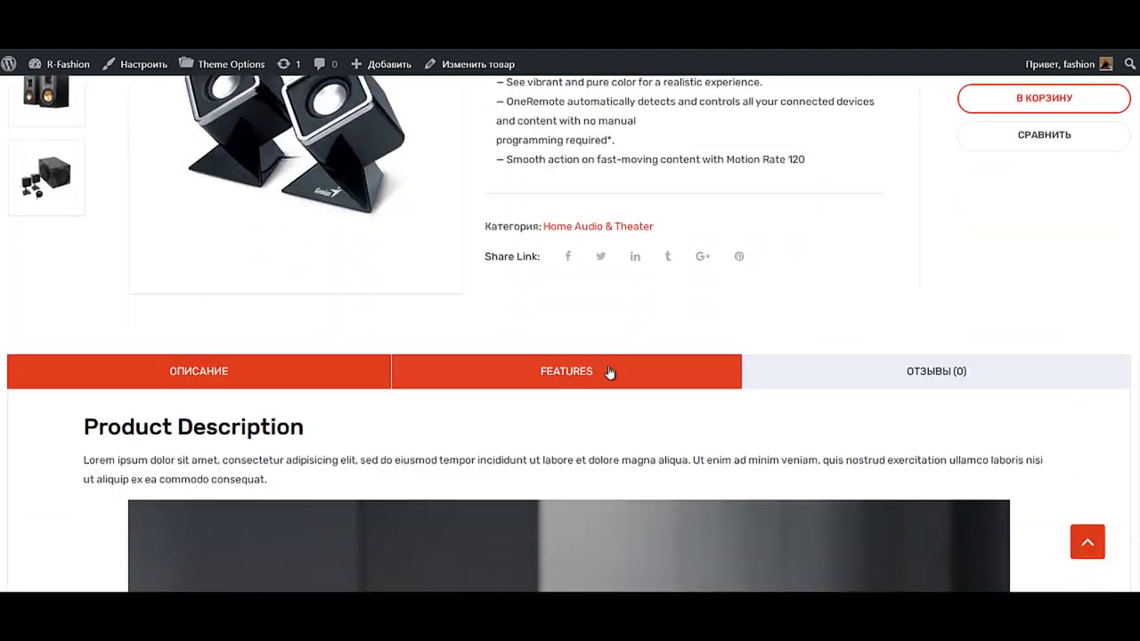
pyautogui.click(608, 372)
pyautogui.scroll(5, 610, 383)
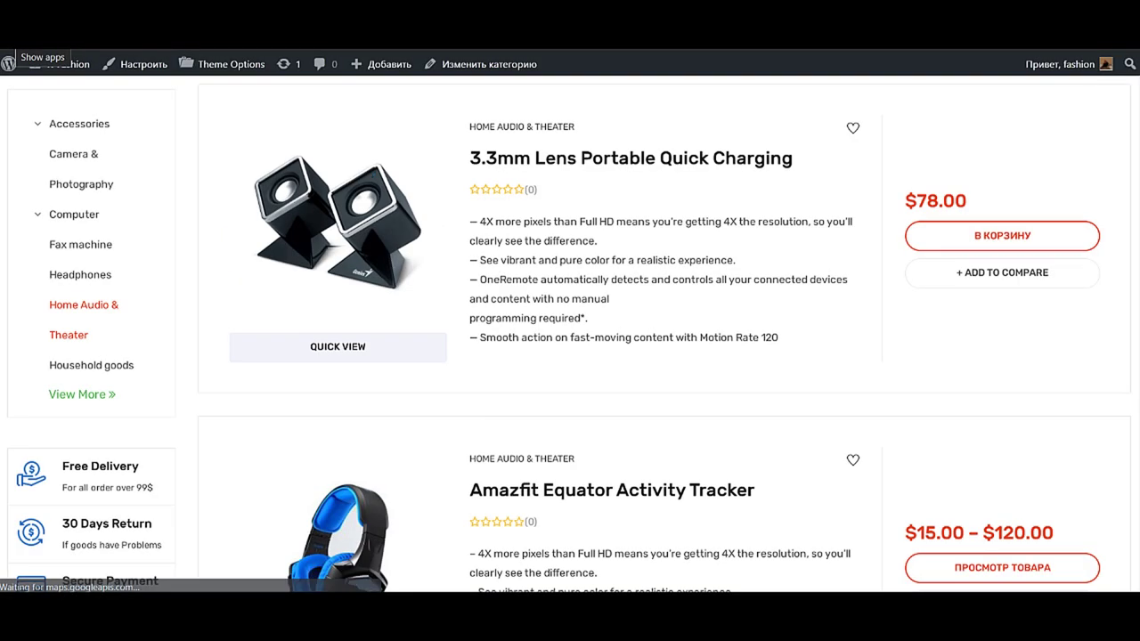
# - Preview the 3.3mm Lens product in Quick View, then close the modal
pyautogui.click(328, 358)
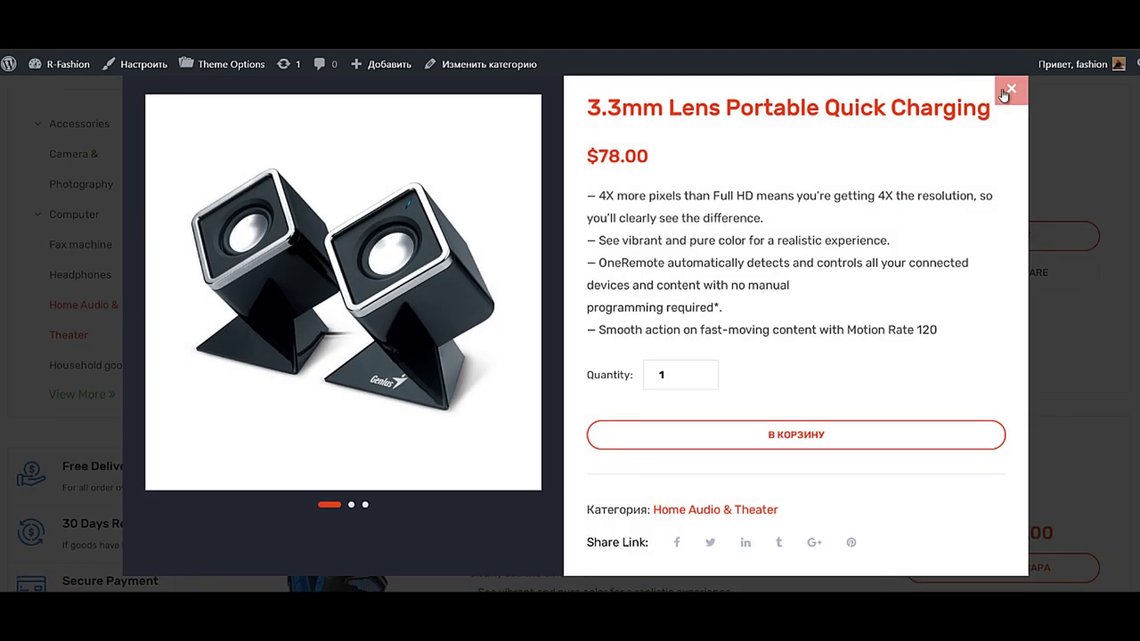
pyautogui.click(1003, 94)
pyautogui.scroll(-2, 708, 250)
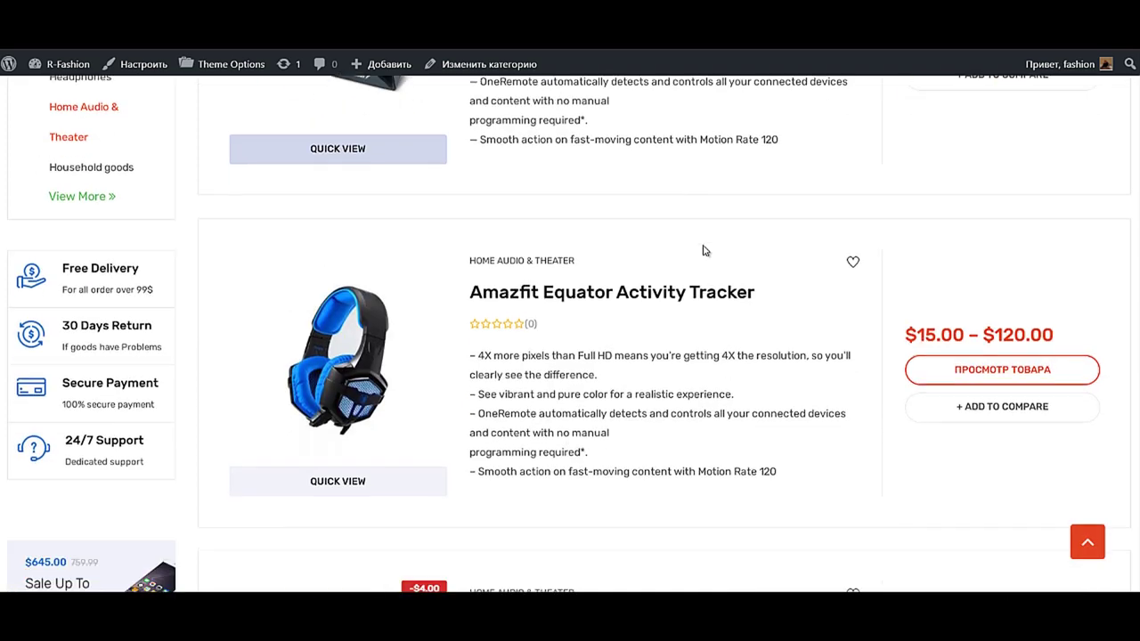
pyautogui.scroll(1, 690, 246)
# - Scroll the product list and return home through the TFashion logo
pyautogui.scroll(-3, 687, 247)
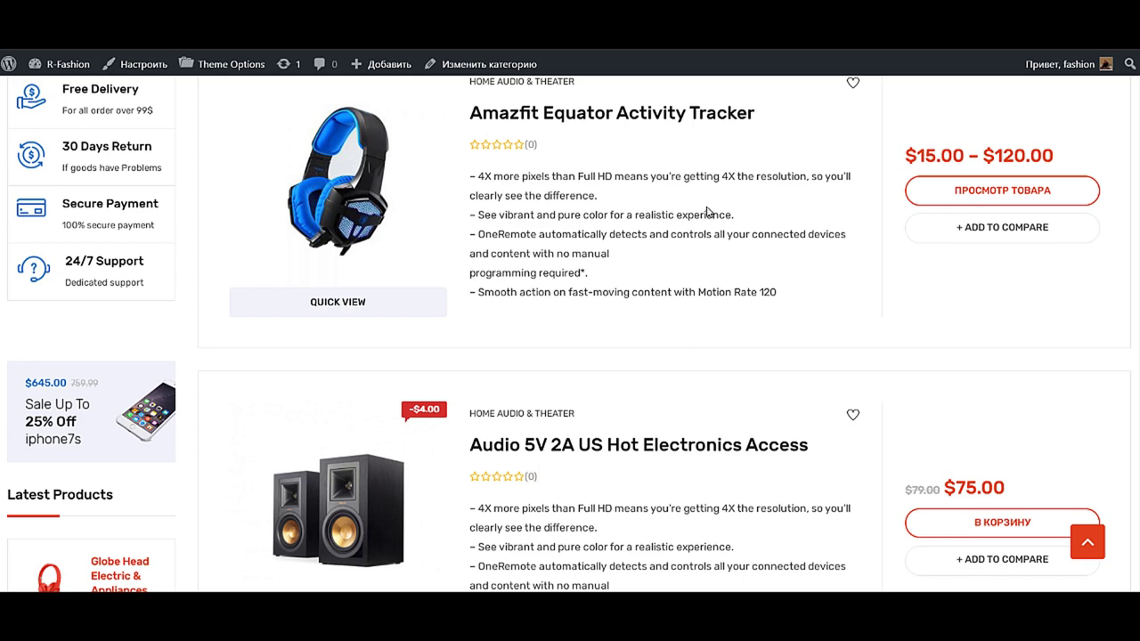
pyautogui.scroll(6, 708, 212)
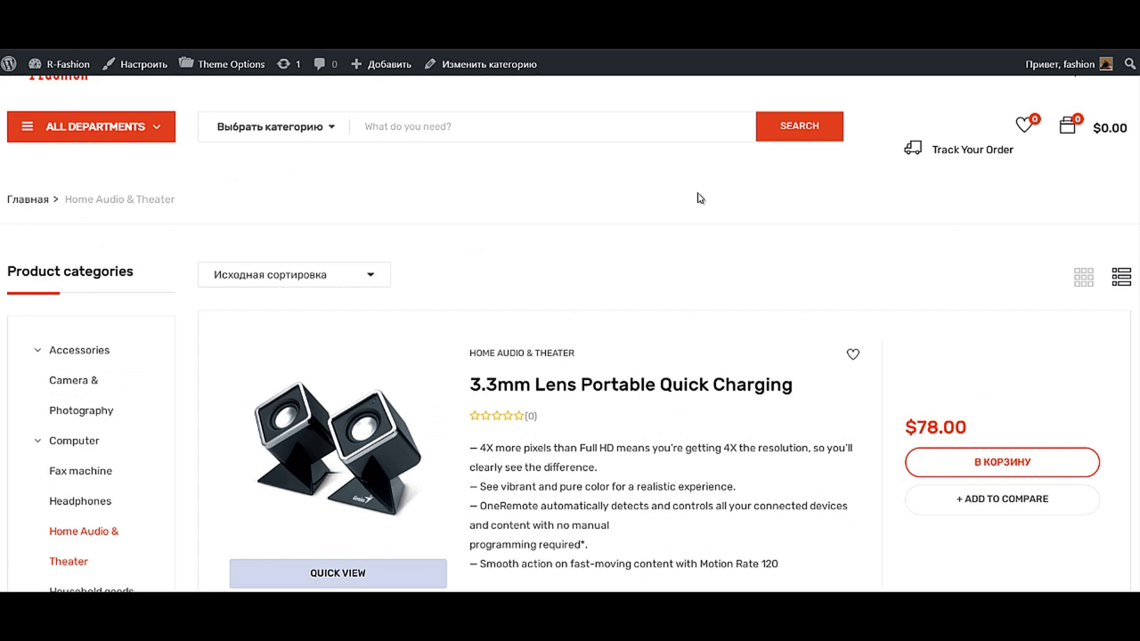
pyautogui.scroll(2, 387, 161)
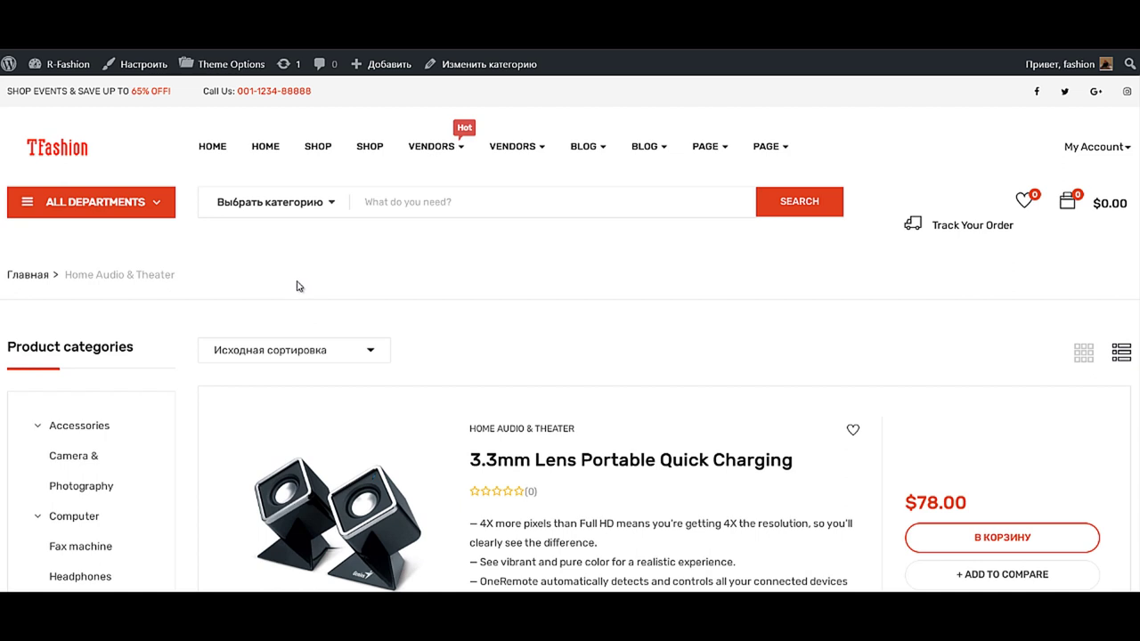
pyautogui.click(57, 149)
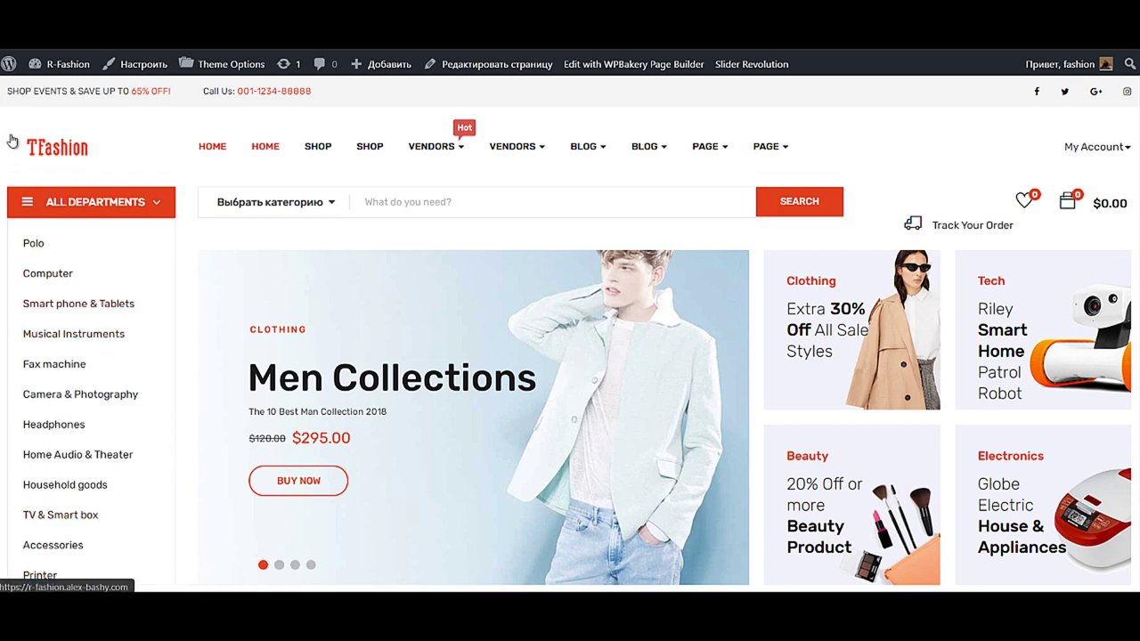
# - Open the Product Categories page from Товары > Категории in the Dashboard
pyautogui.moveTo(59, 64)
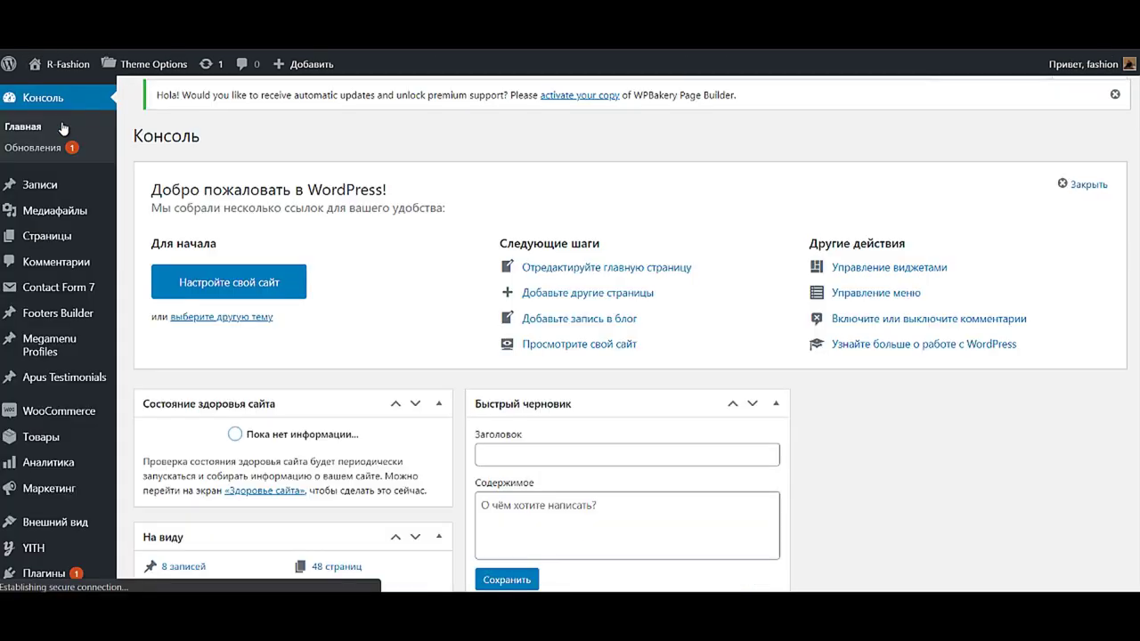
pyautogui.scroll(-3, 54, 268)
pyautogui.moveTo(41, 286)
pyautogui.click(167, 332)
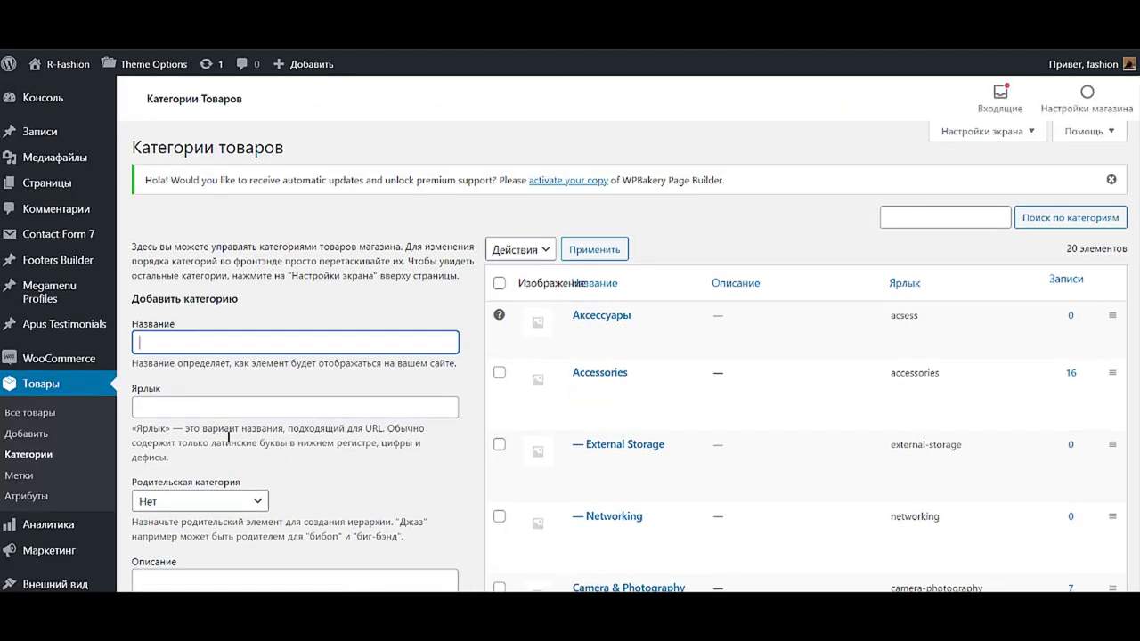
# - Open Товары > Все товары and scroll through the 68-product table
pyautogui.click(44, 425)
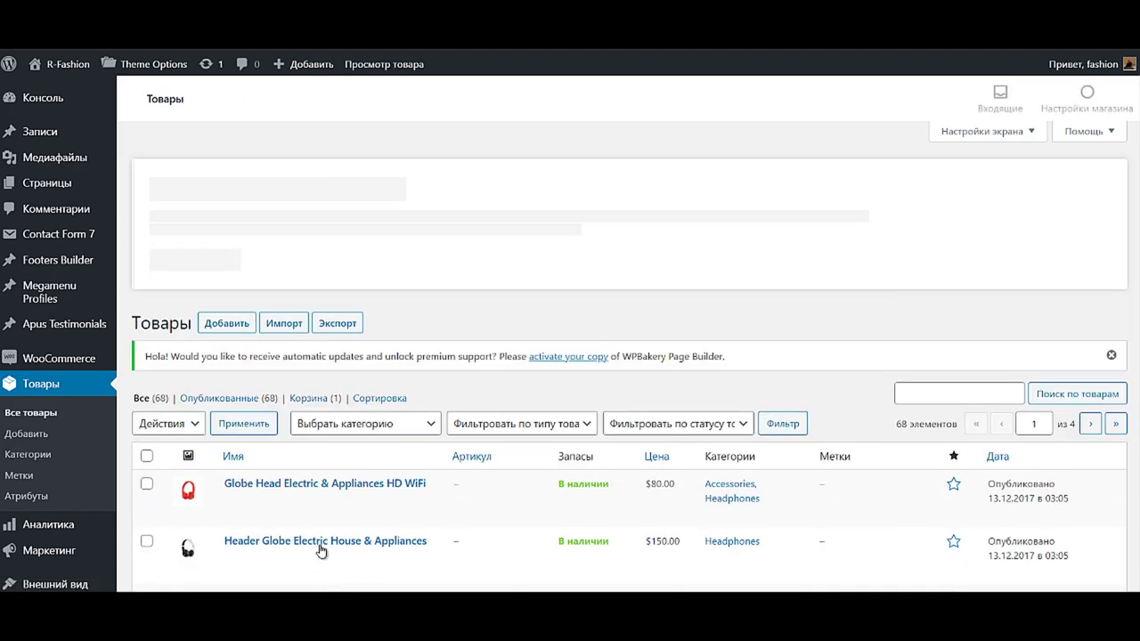
pyautogui.scroll(-4, 322, 547)
pyautogui.scroll(3, 319, 543)
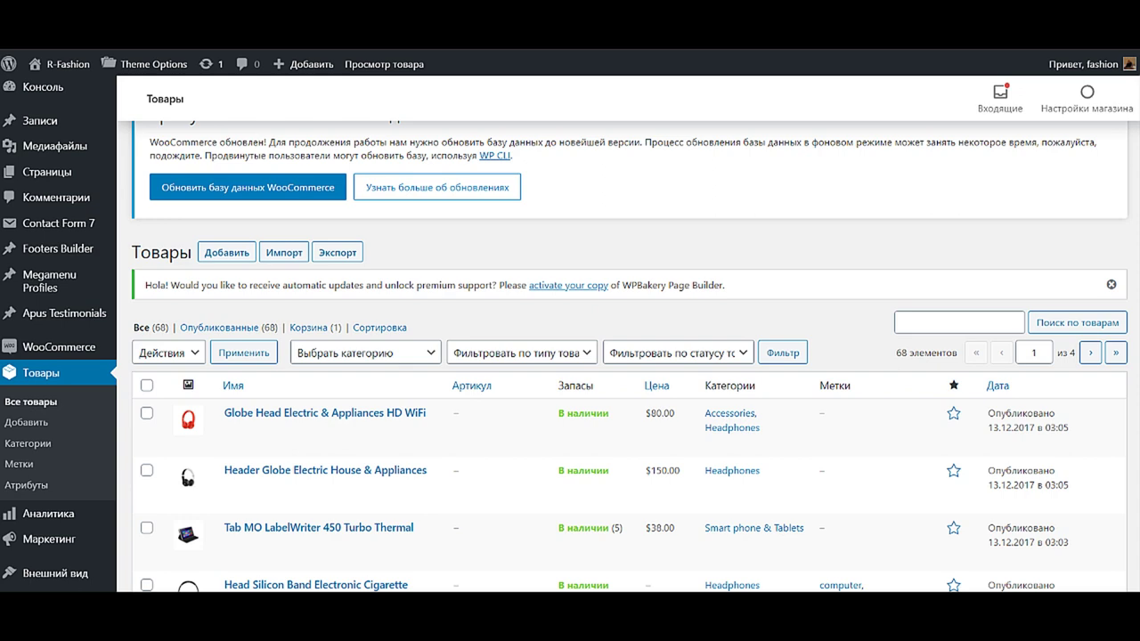
pyautogui.scroll(-5, 49, 567)
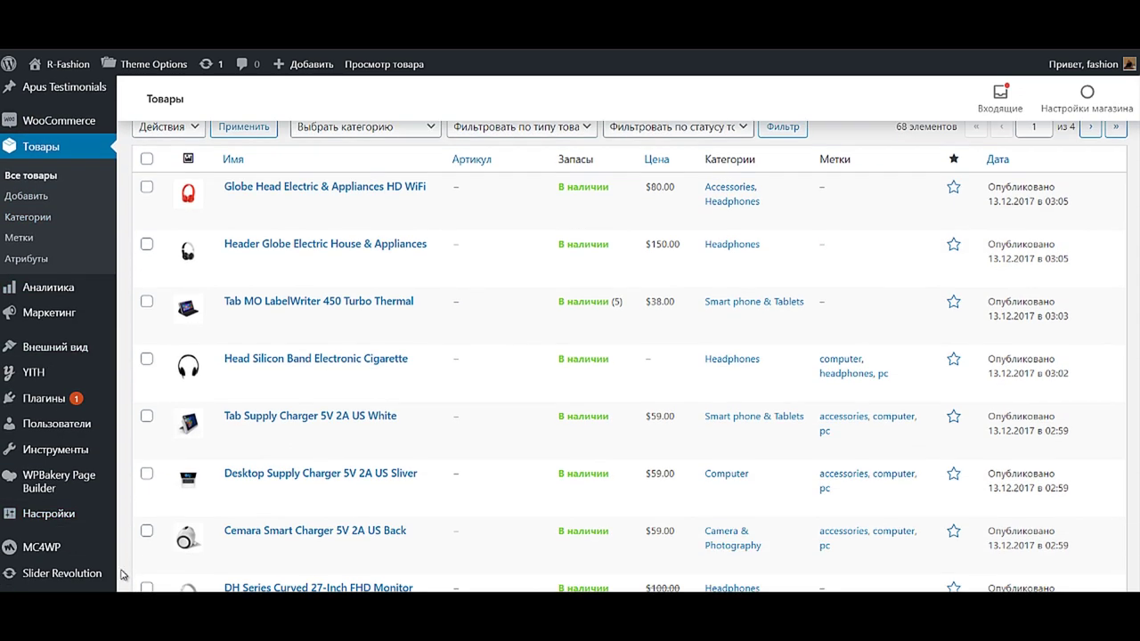
pyautogui.moveTo(49, 556)
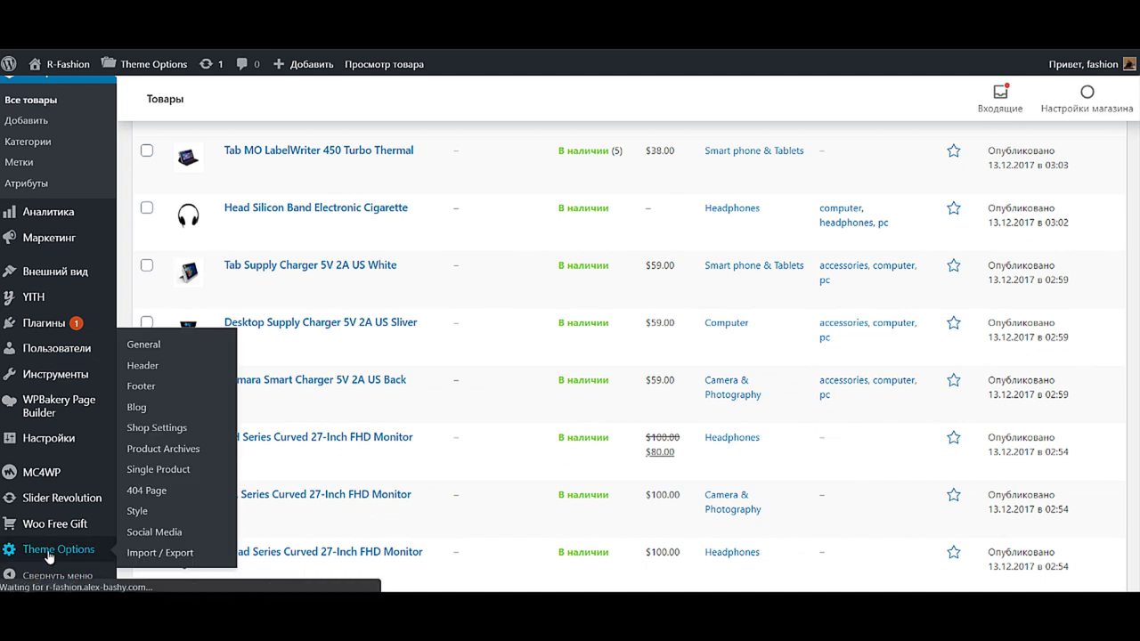